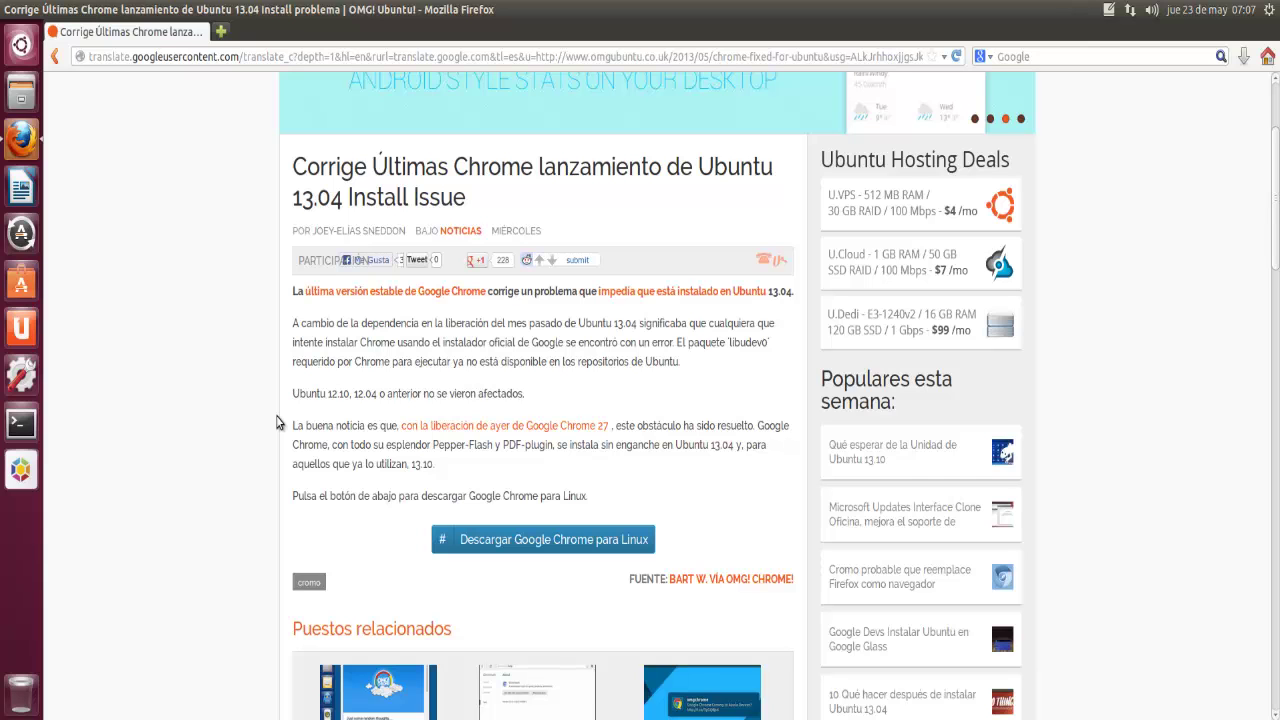
# Step: Scroll the translated OMG! Ubuntu! article down to the 'Descargar Google Chrome para Linux' button
pyautogui.scroll(-3, 278, 423)
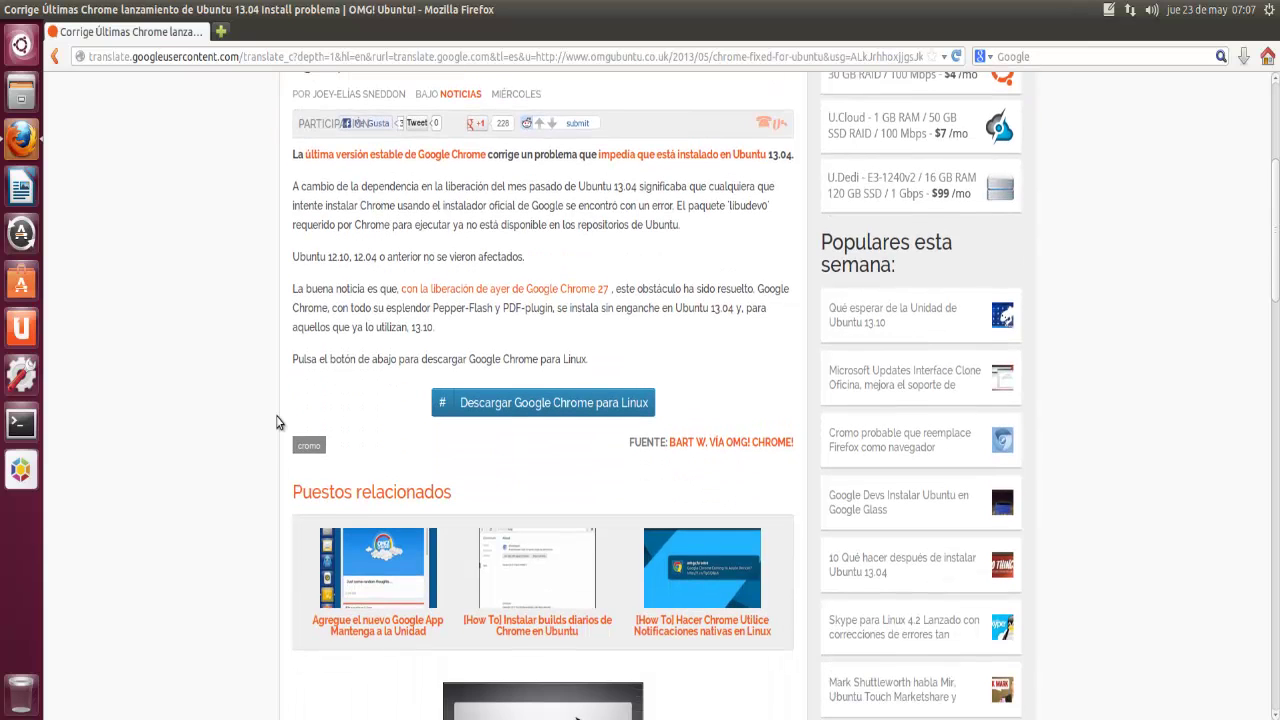
# Step: Download the 32-bit Chrome .deb from the original page, accepting terms, and open it in the installer
pyautogui.click(532, 412)
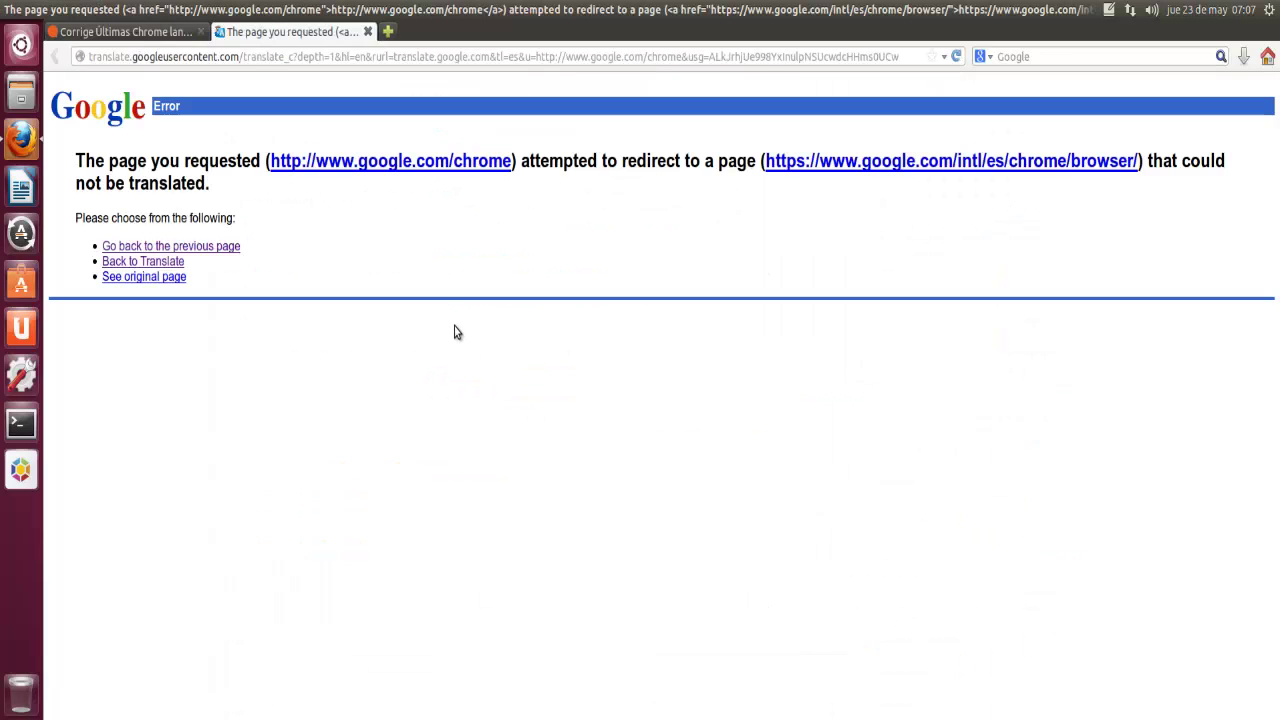
pyautogui.click(150, 281)
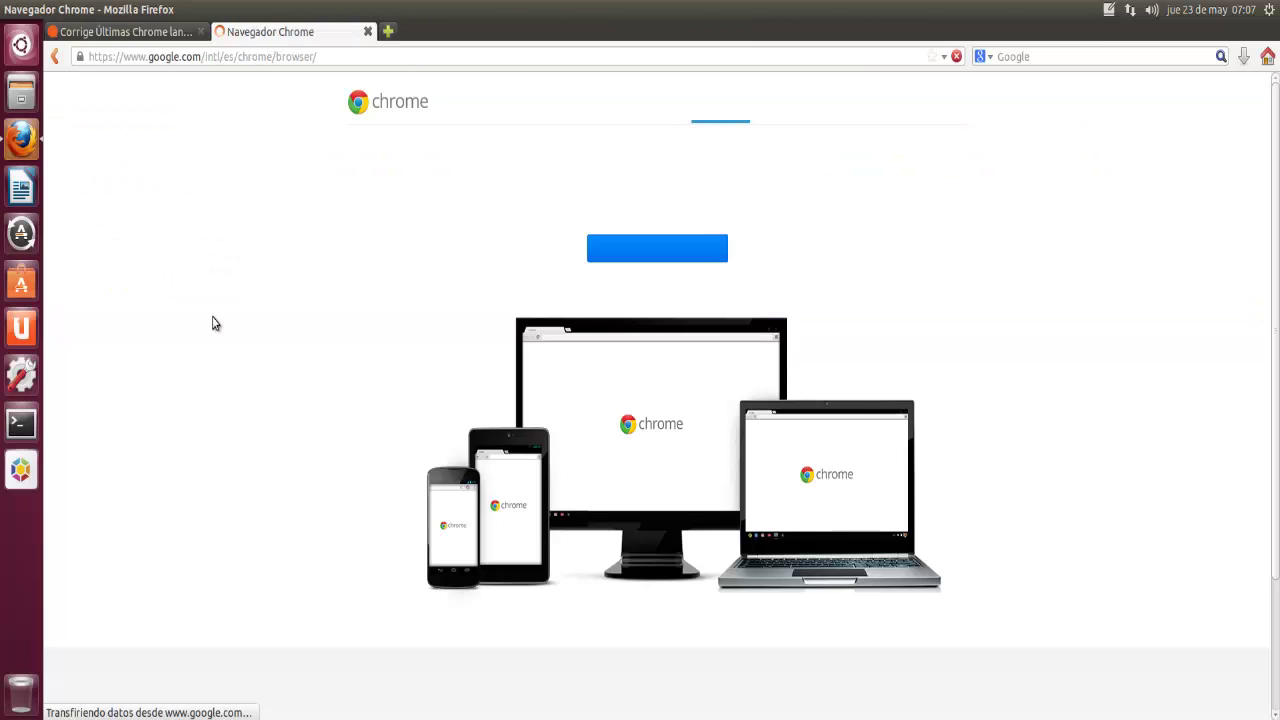
pyautogui.click(637, 251)
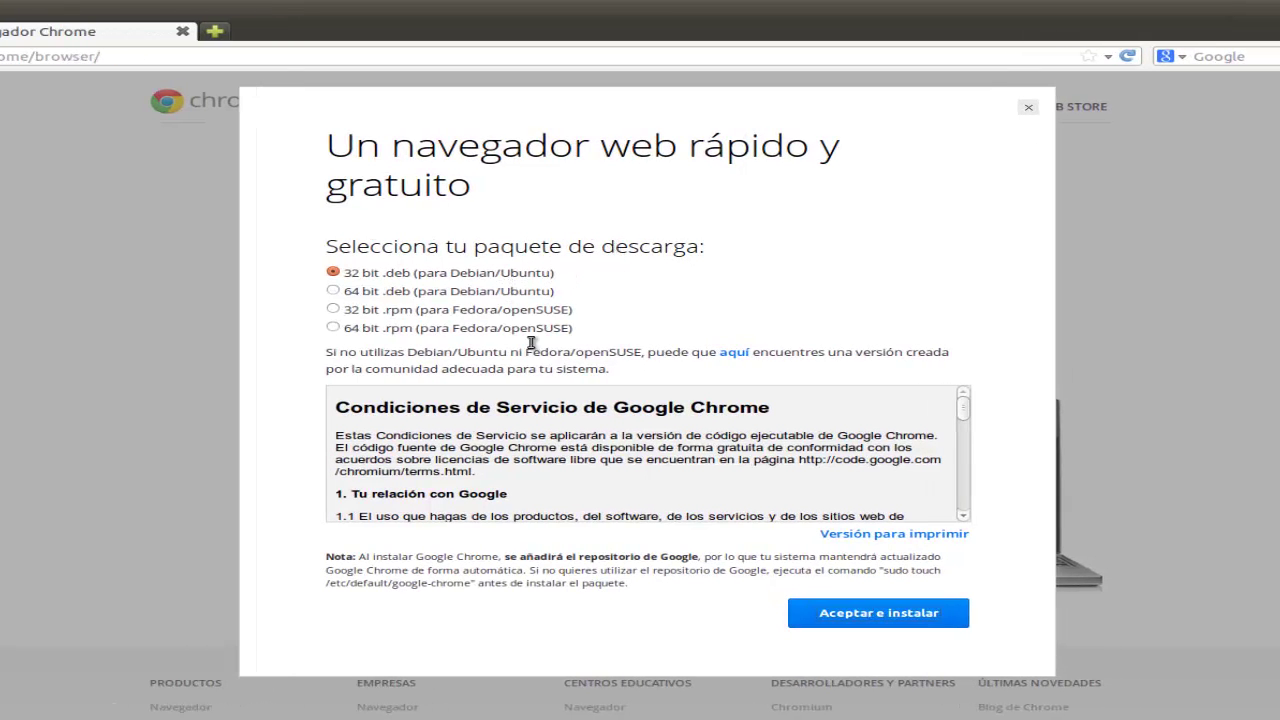
pyautogui.click(862, 614)
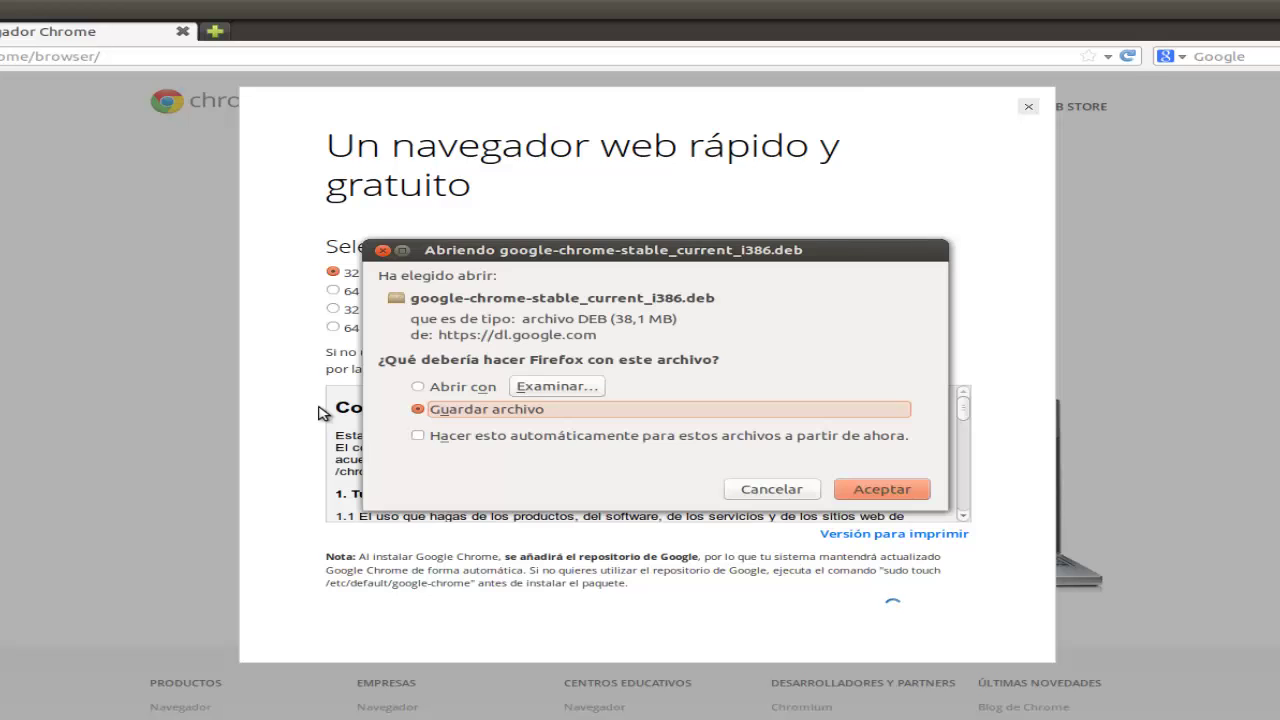
pyautogui.click(470, 388)
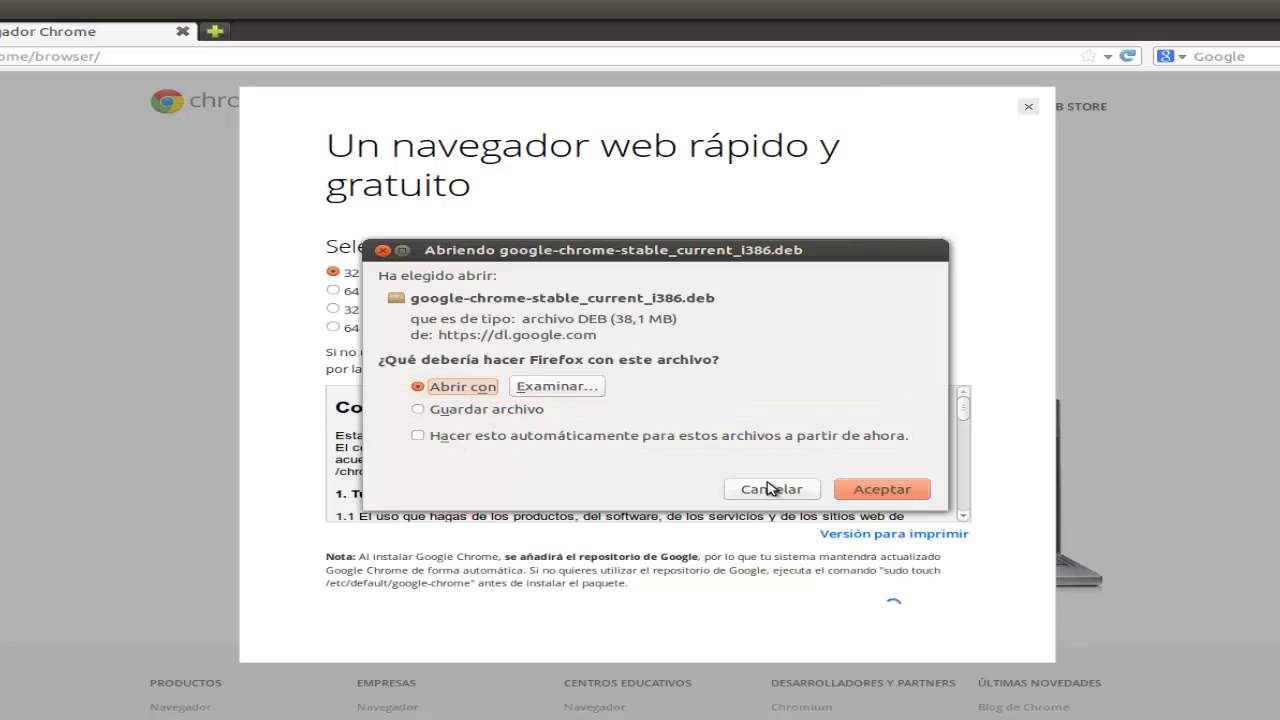
pyautogui.click(881, 489)
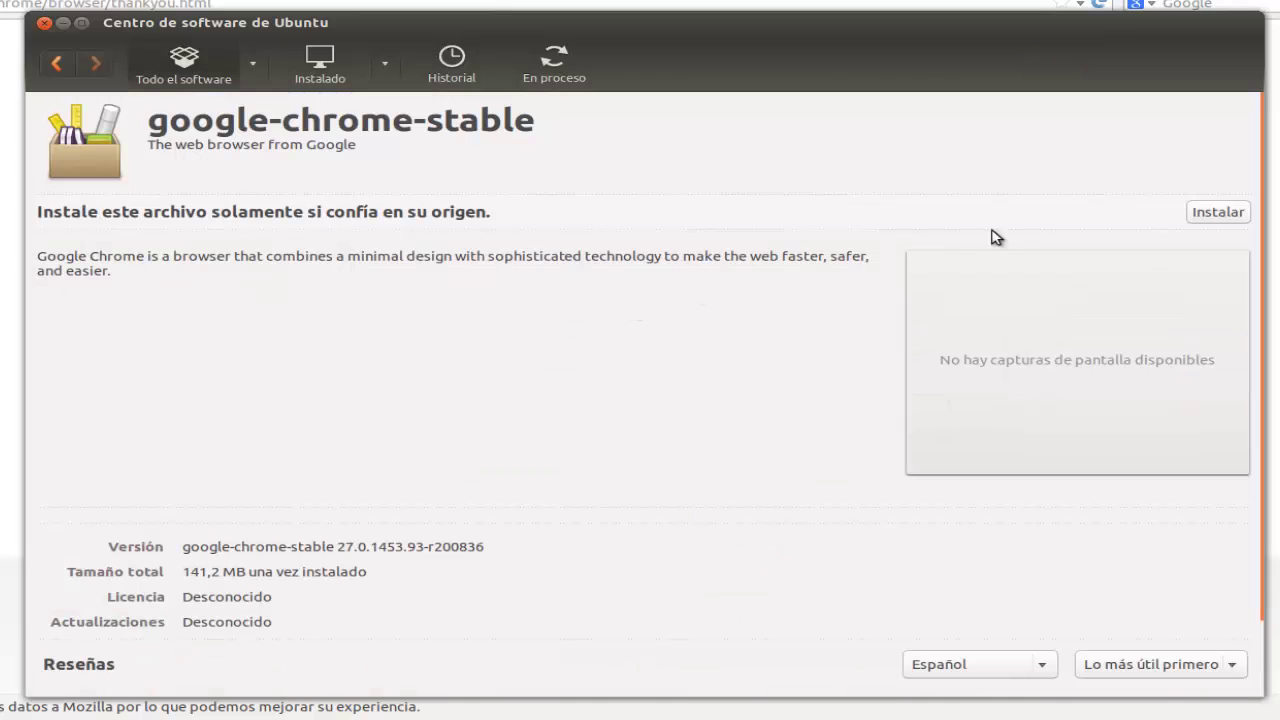
# Step: Install google-chrome-stable, authenticating with the account password and retrying Instalar when it reverts
pyautogui.click(1208, 215)
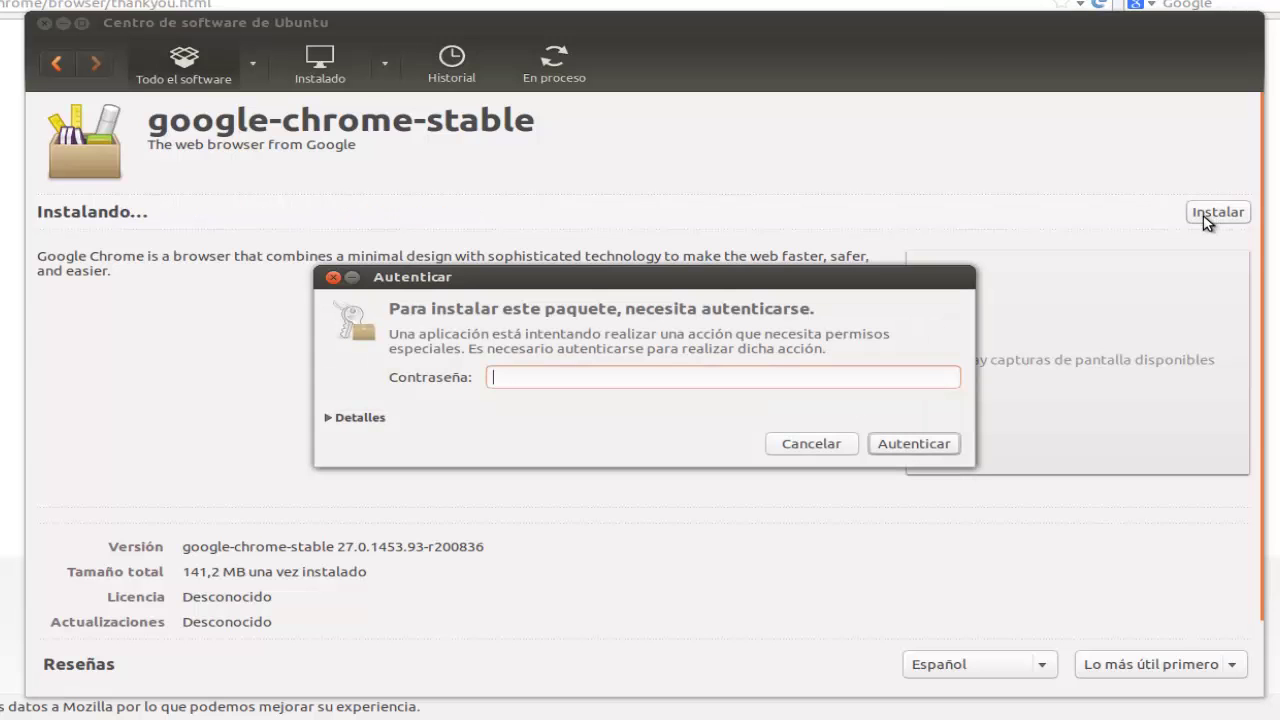
pyautogui.write('•••••••')
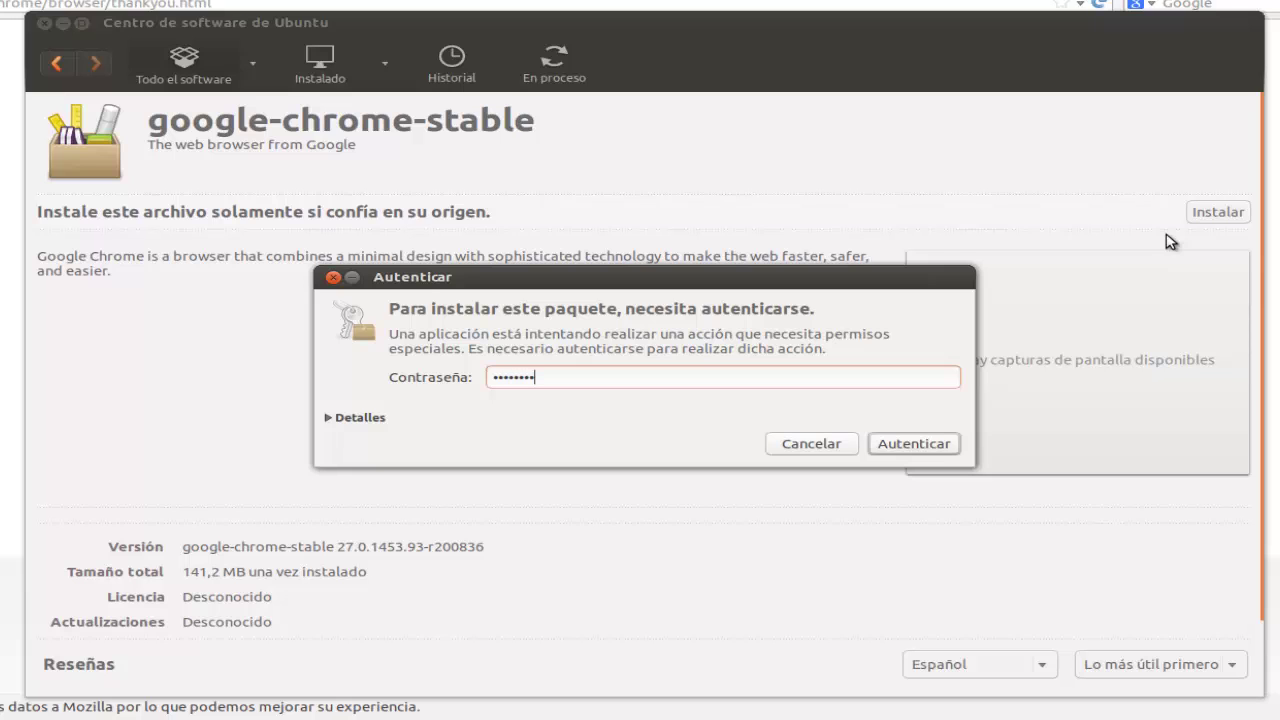
pyautogui.press('Return')
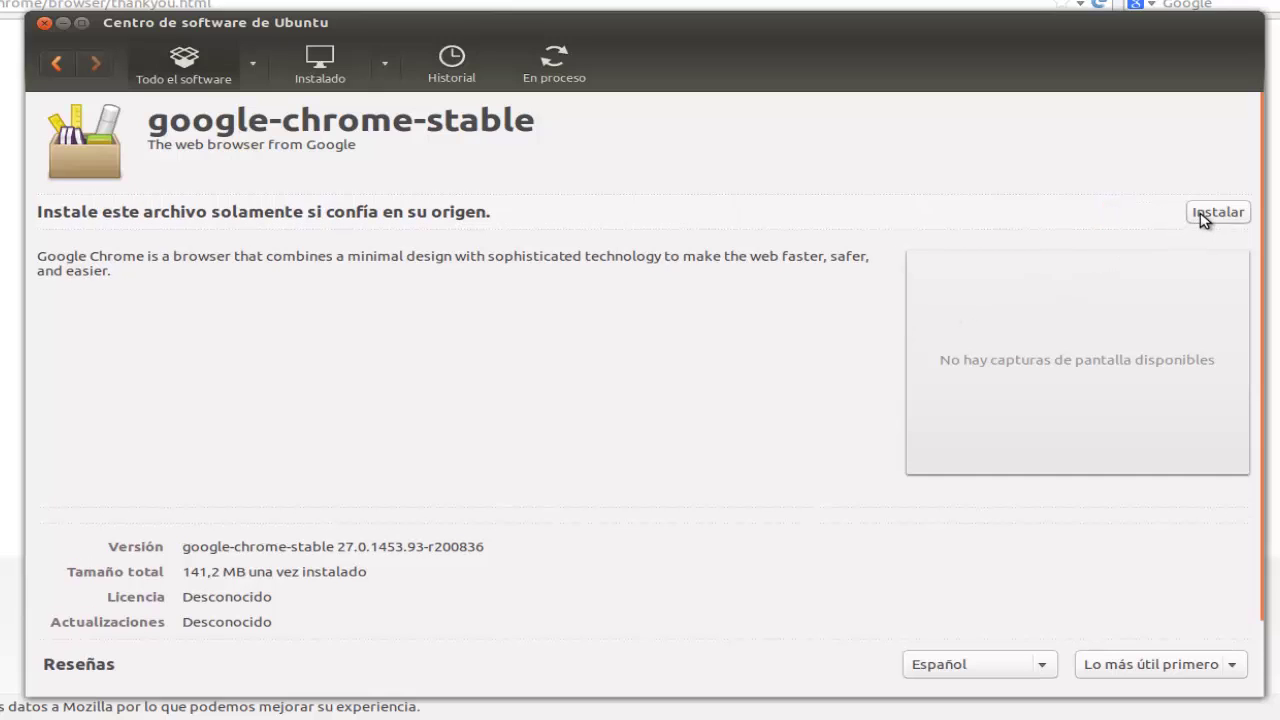
pyautogui.click(1203, 216)
pyautogui.click(1199, 215)
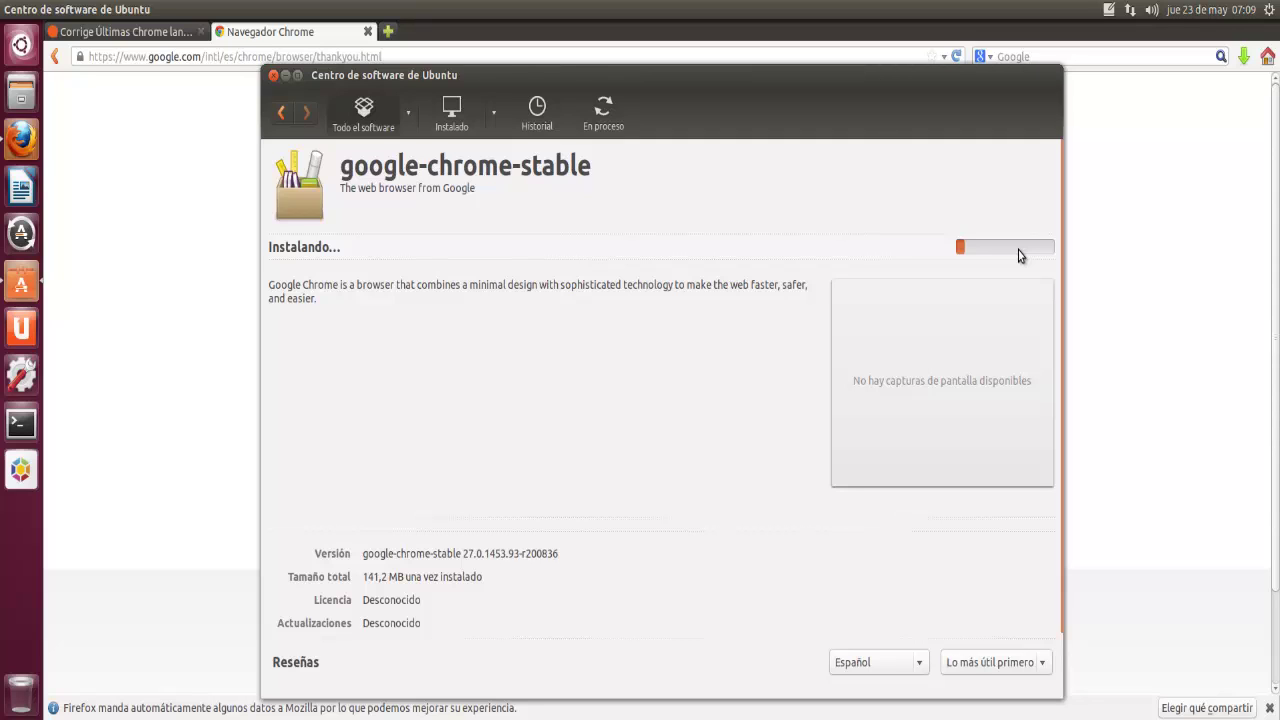
pyautogui.click(1033, 251)
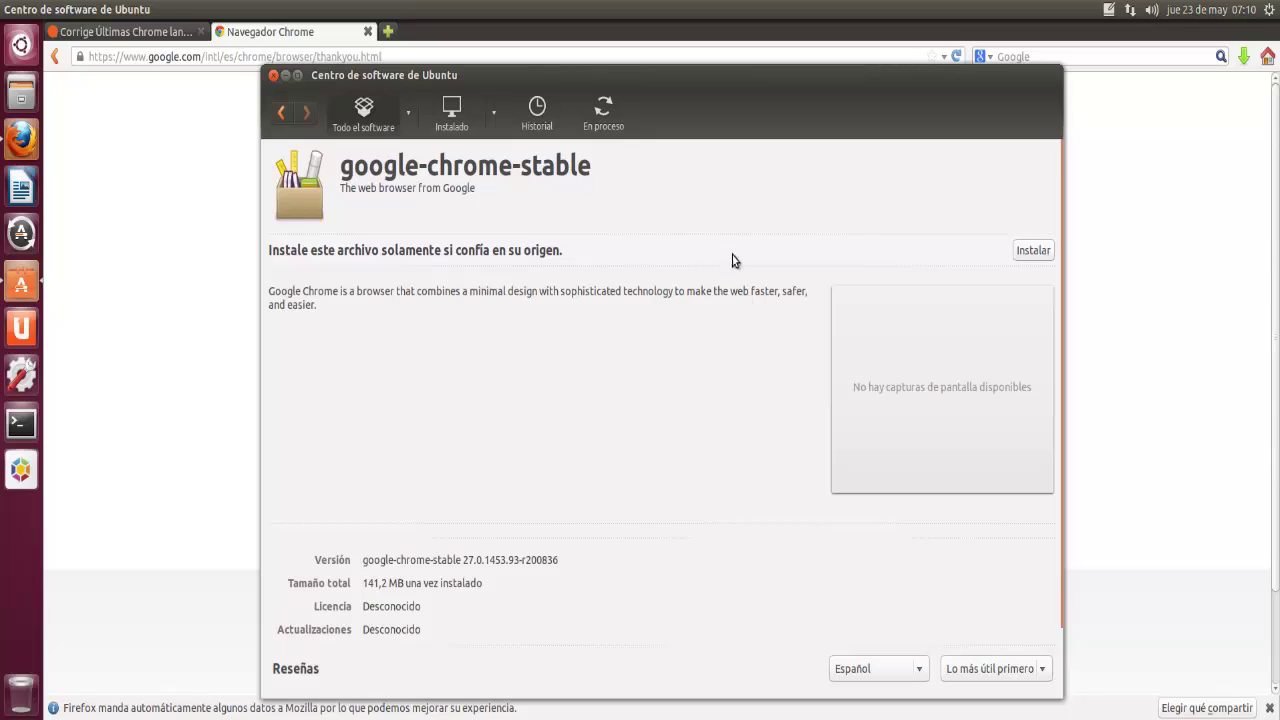
pyautogui.click(1022, 256)
# Step: Close Ubuntu Software Center and launch a Terminal from the Unity launcher
pyautogui.click(274, 77)
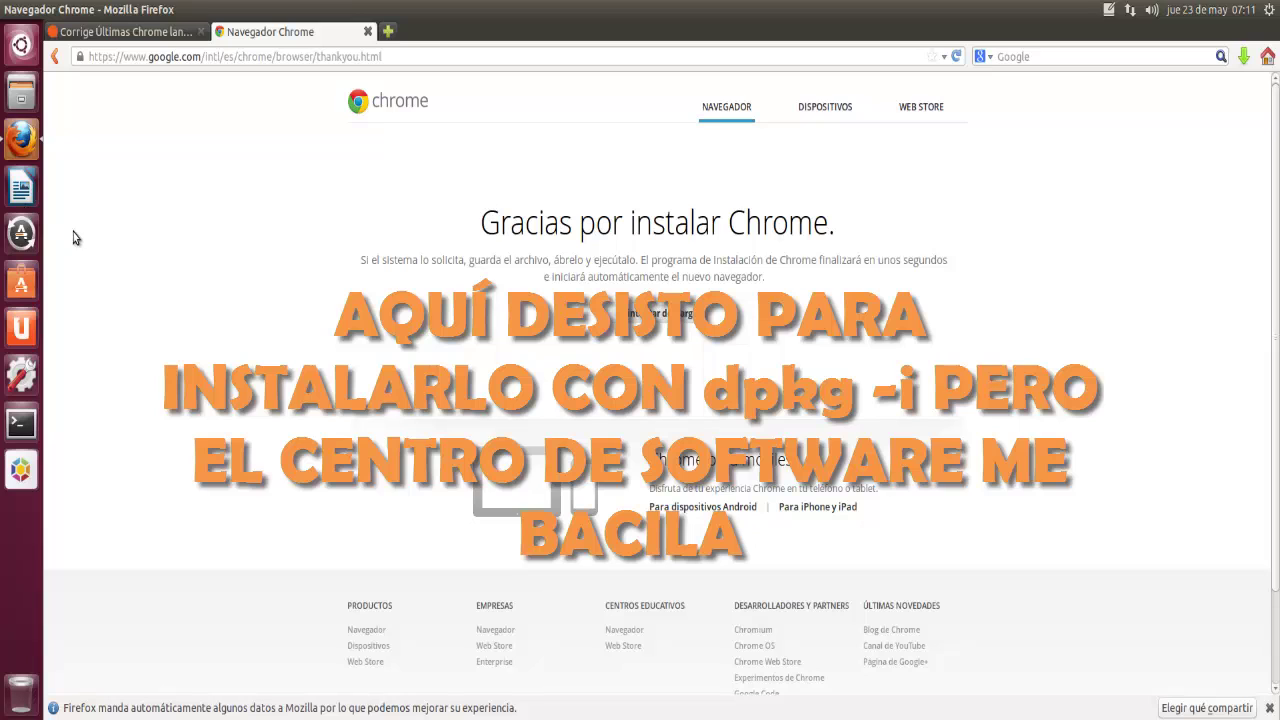
pyautogui.click(17, 421)
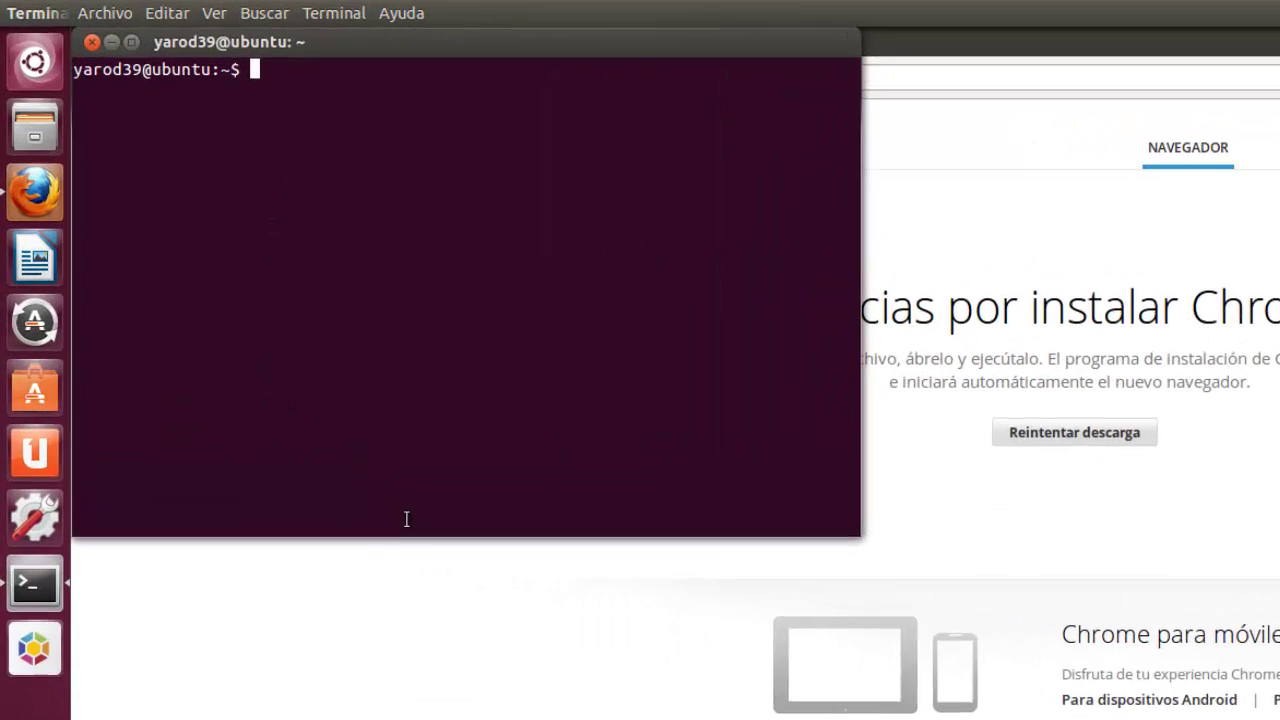
# Step: List the home folder, enter Descargas and list its contents
pyautogui.write('ls')
pyautogui.press('Return')
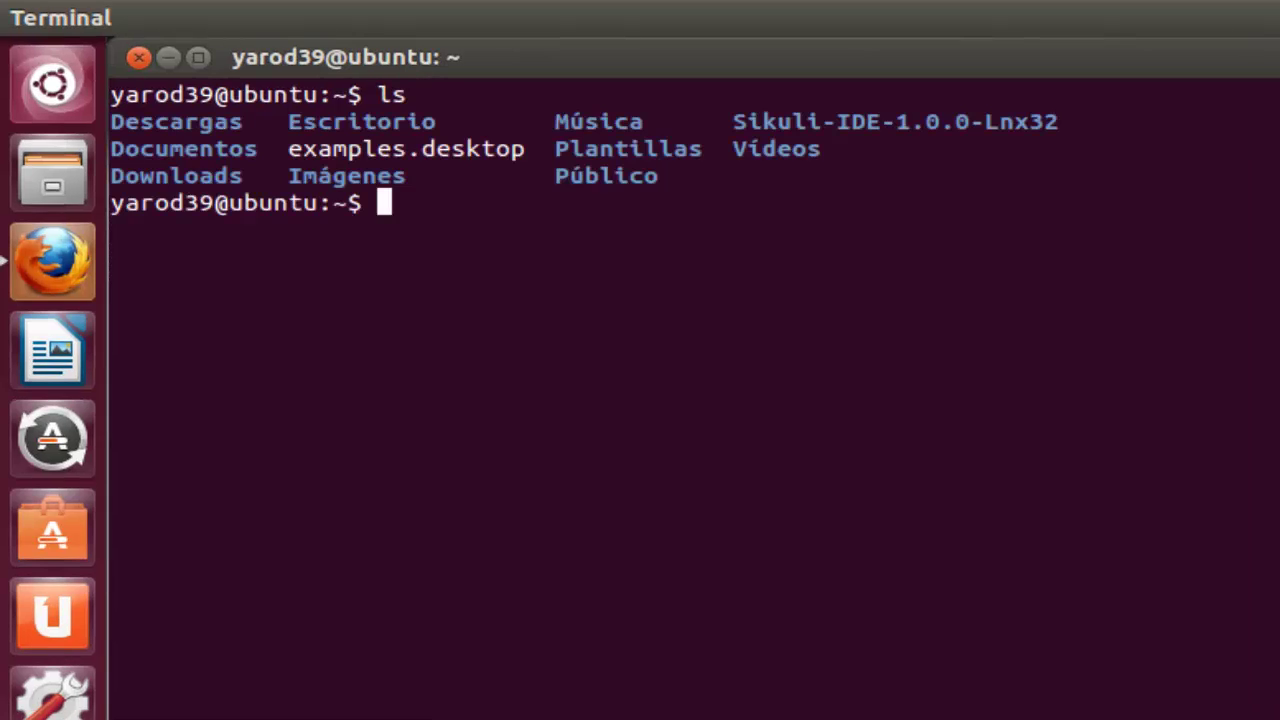
pyautogui.write('cd D')
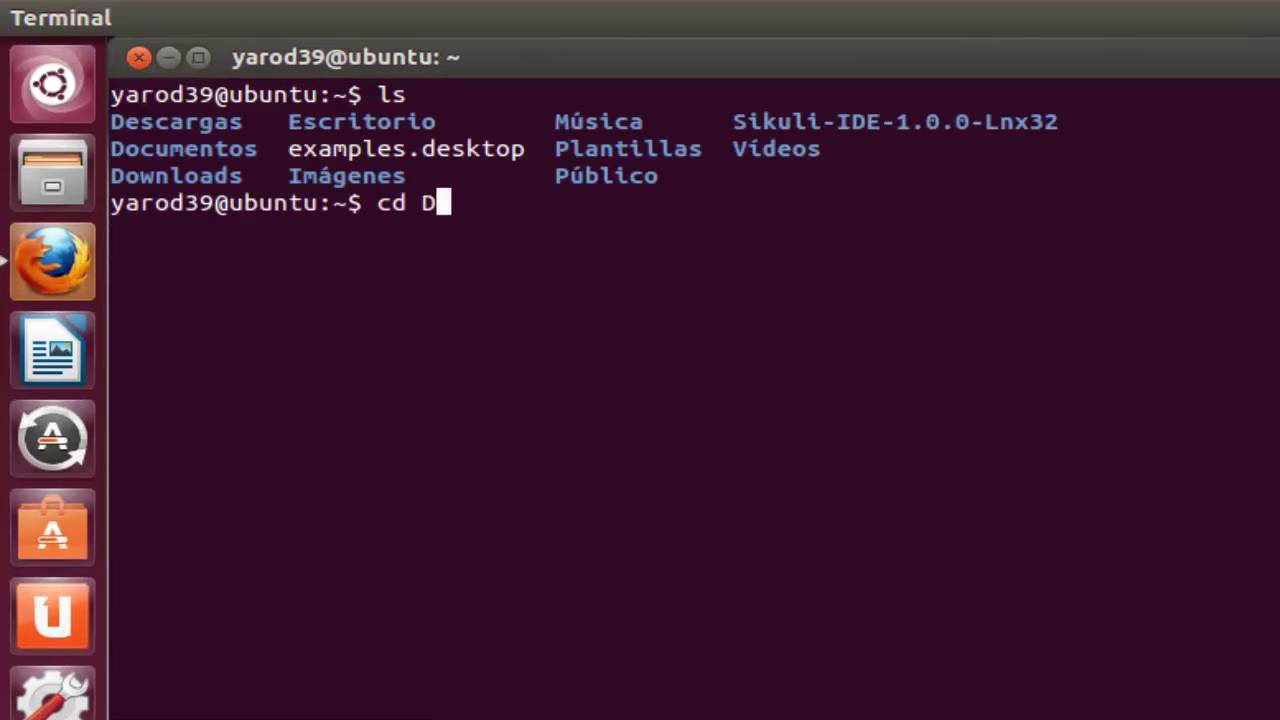
pyautogui.write('escargas')
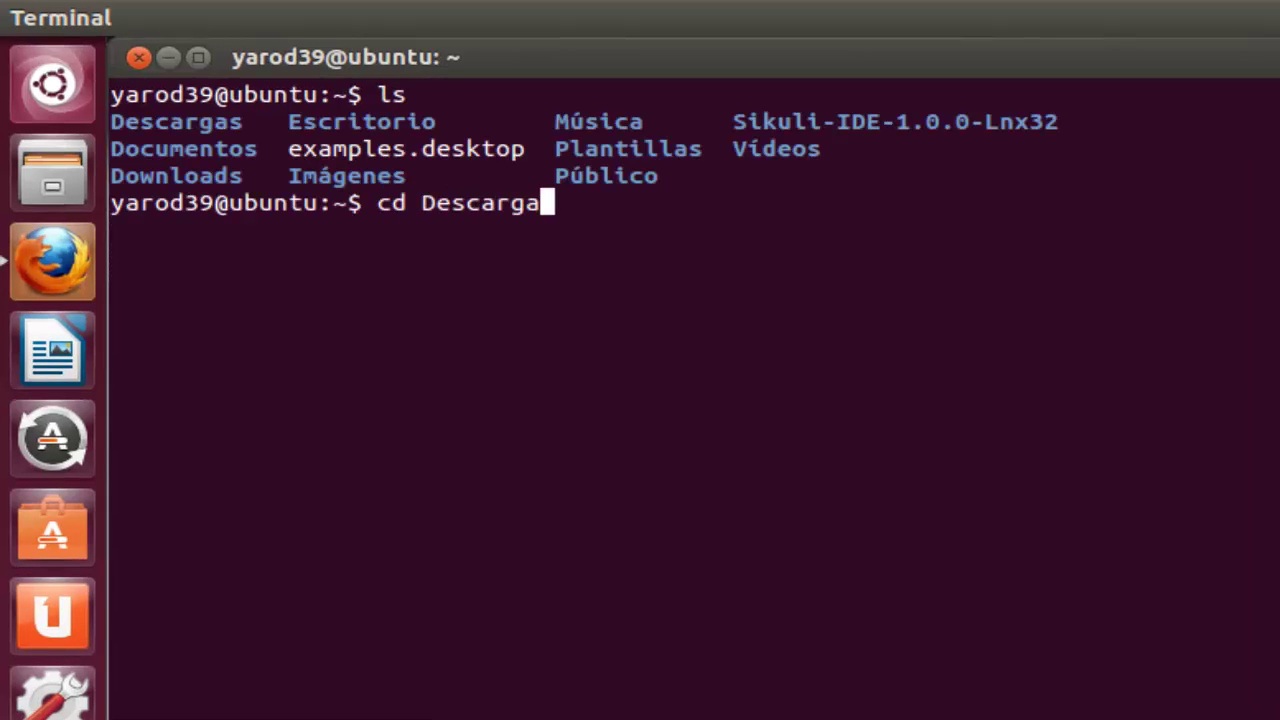
pyautogui.press('Return')
pyautogui.write('ls')
pyautogui.press('Return')
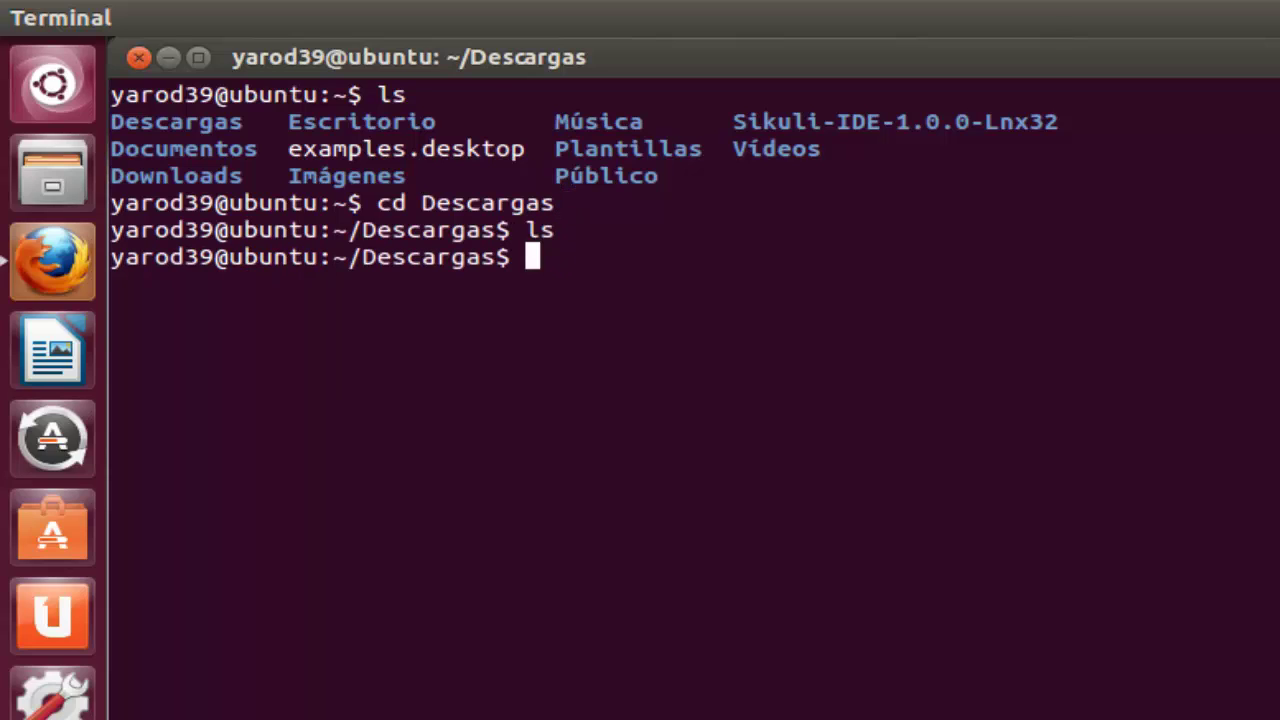
pyautogui.write('ls')
pyautogui.press('Return')
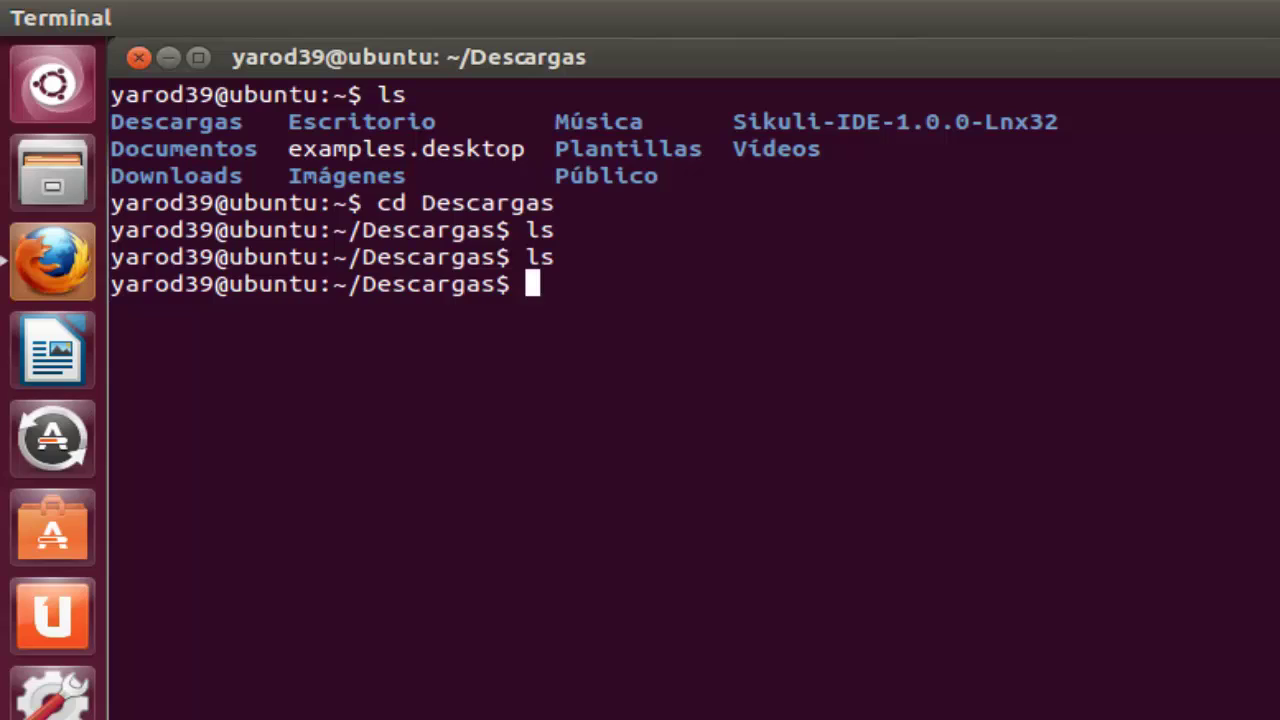
# Step: Attempt 'cd Downloads', 'cd /Downloads' and 'cd..', each failing
pyautogui.write('cd ')
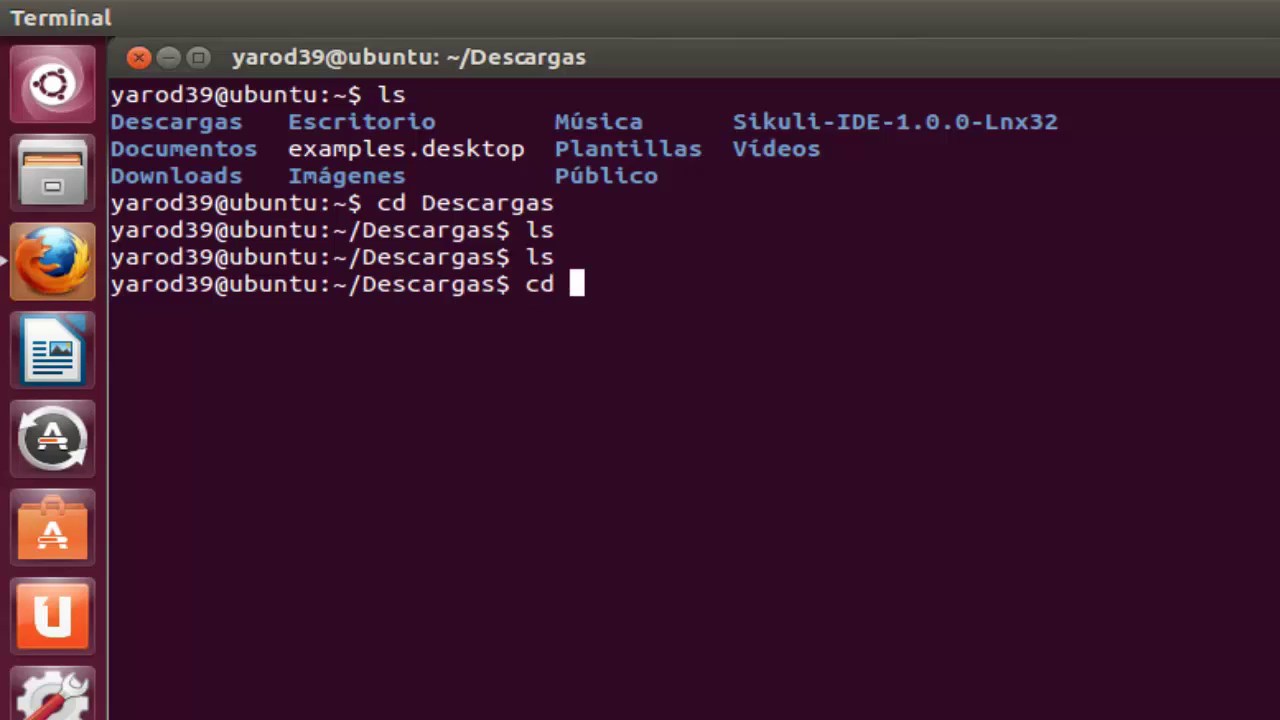
pyautogui.write('Down')
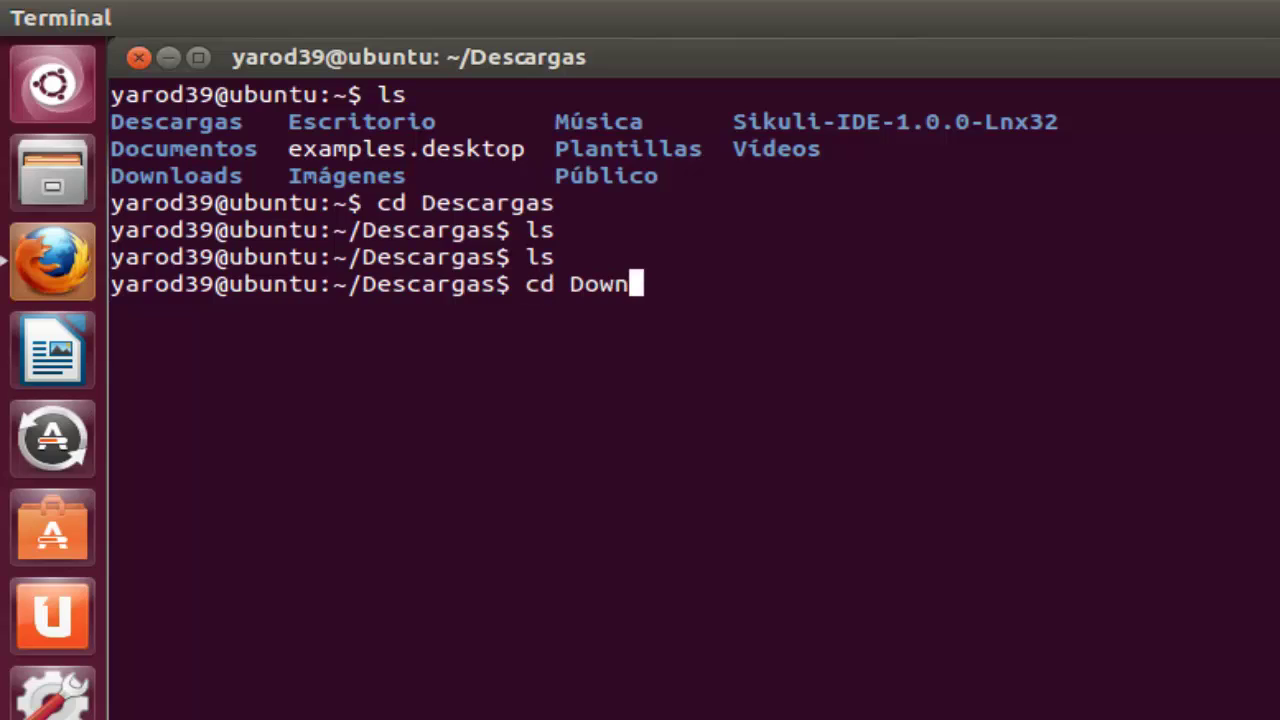
pyautogui.write('loads')
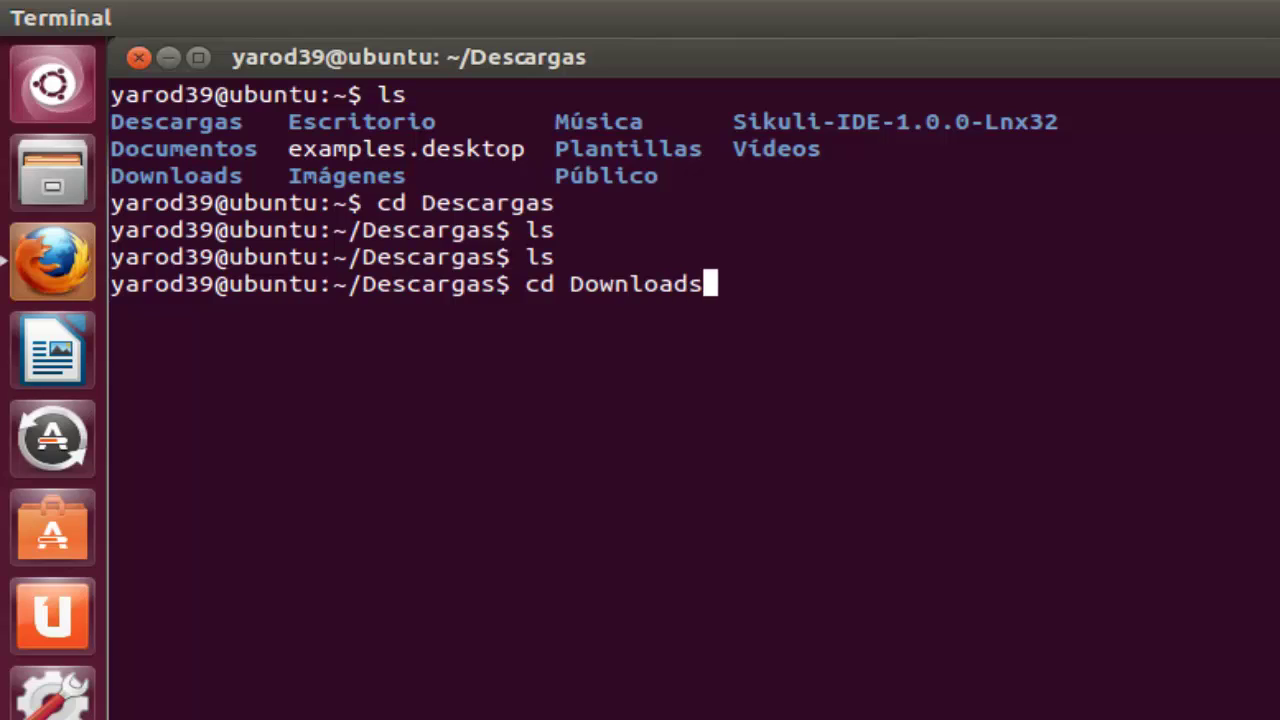
pyautogui.press('Return')
pyautogui.write('c')
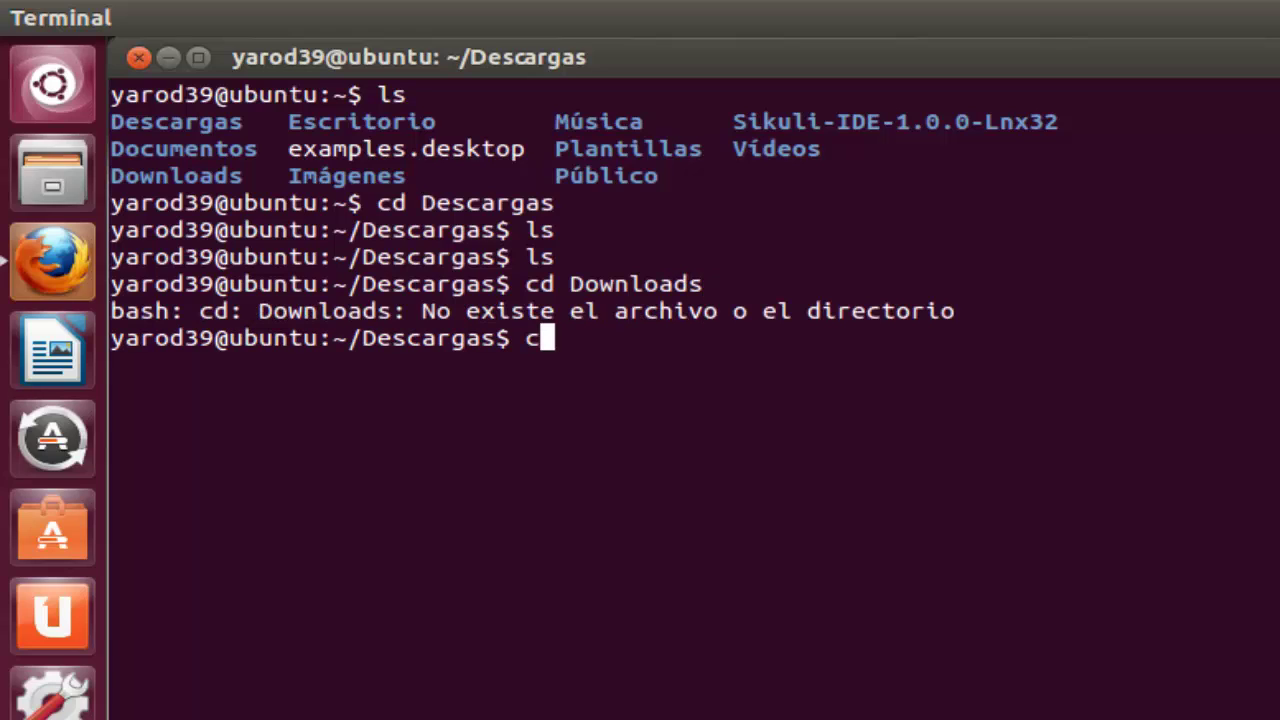
pyautogui.write('d /d')
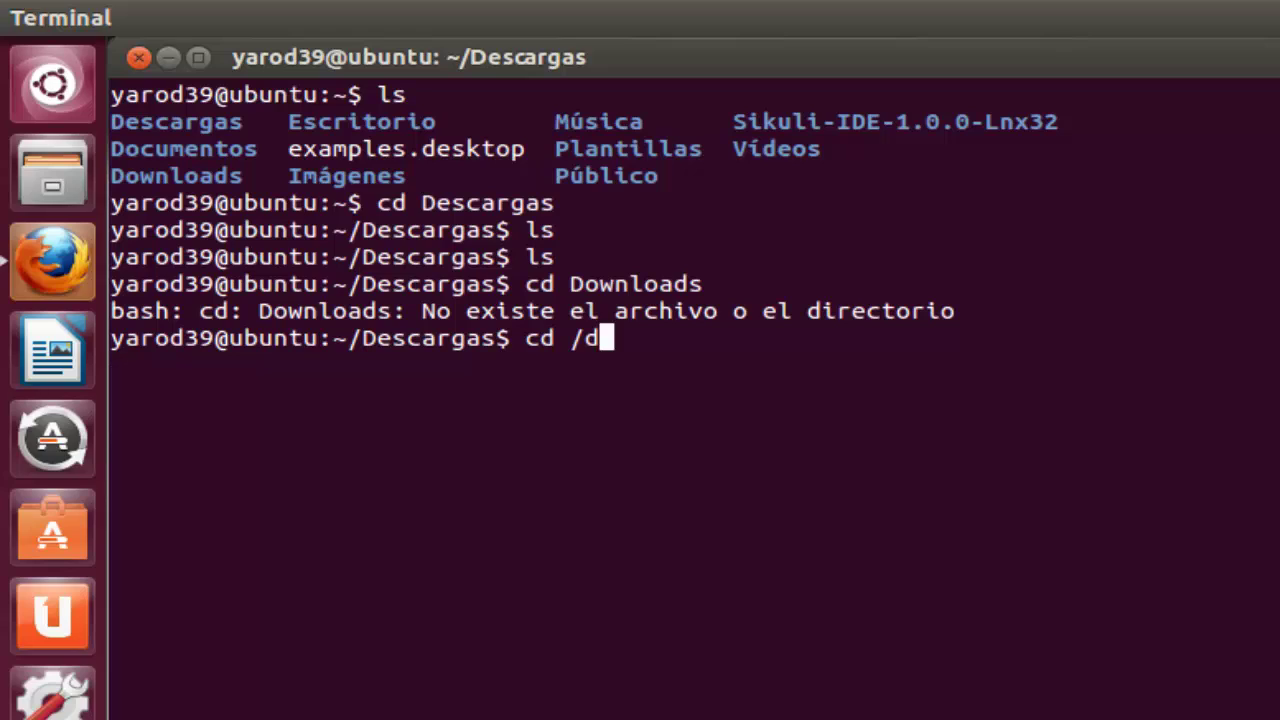
pyautogui.press('BackSpace')
pyautogui.write('Dow')
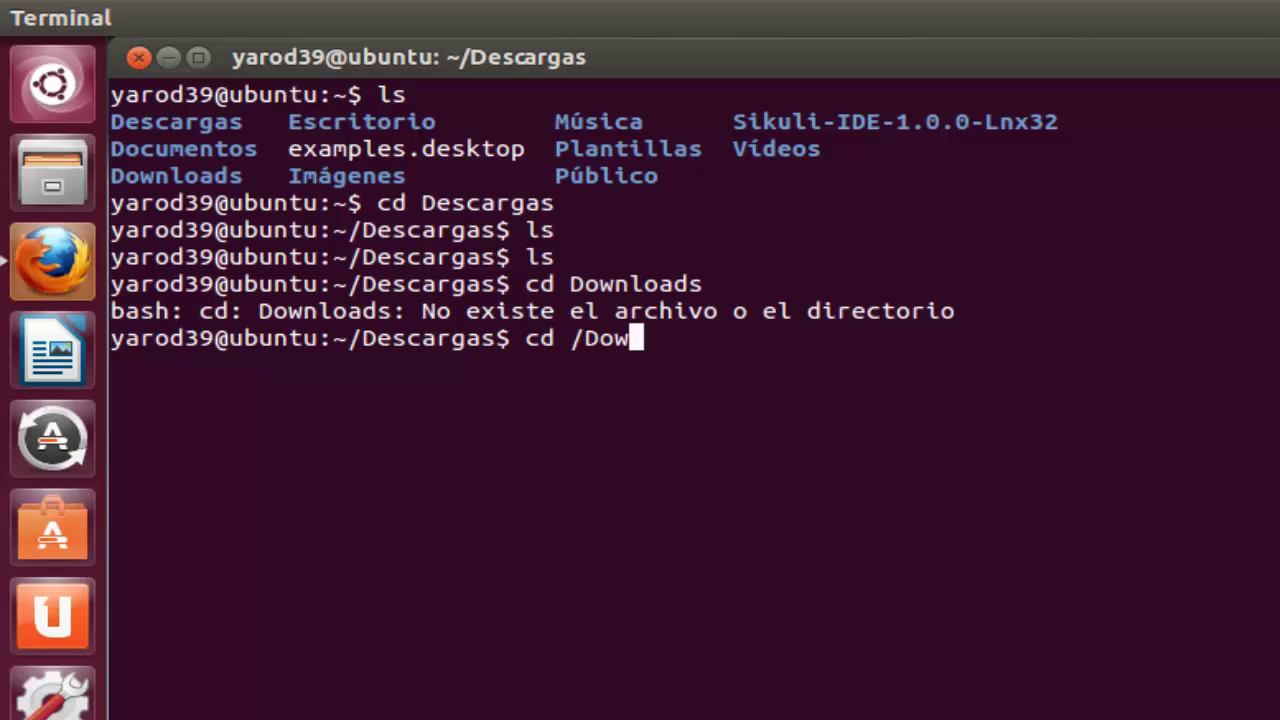
pyautogui.write('nloads')
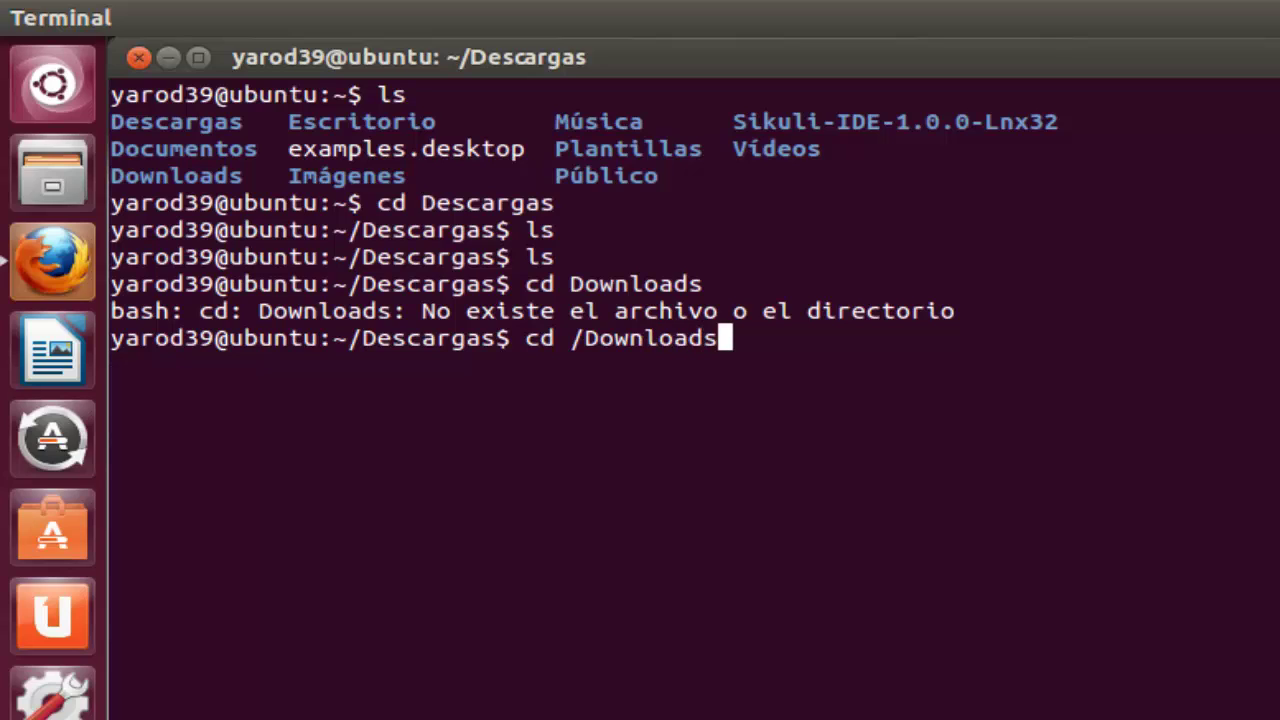
pyautogui.press('Return')
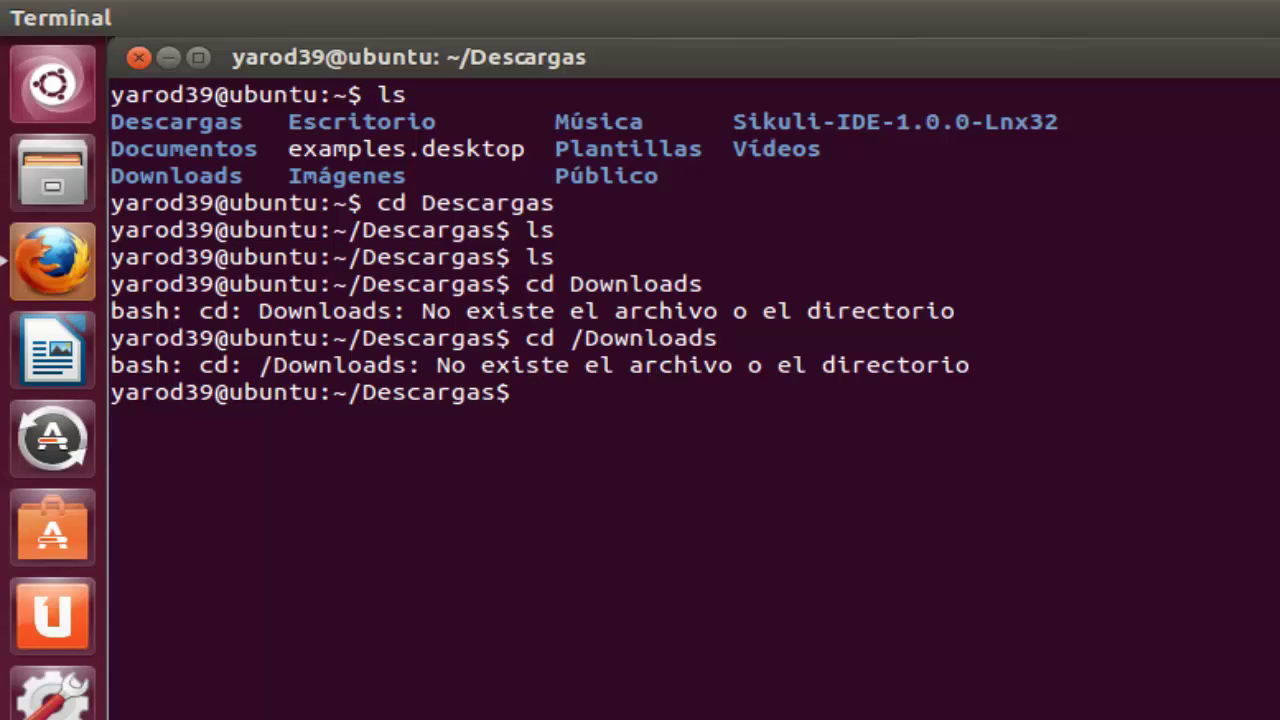
pyautogui.write('cd Downl')
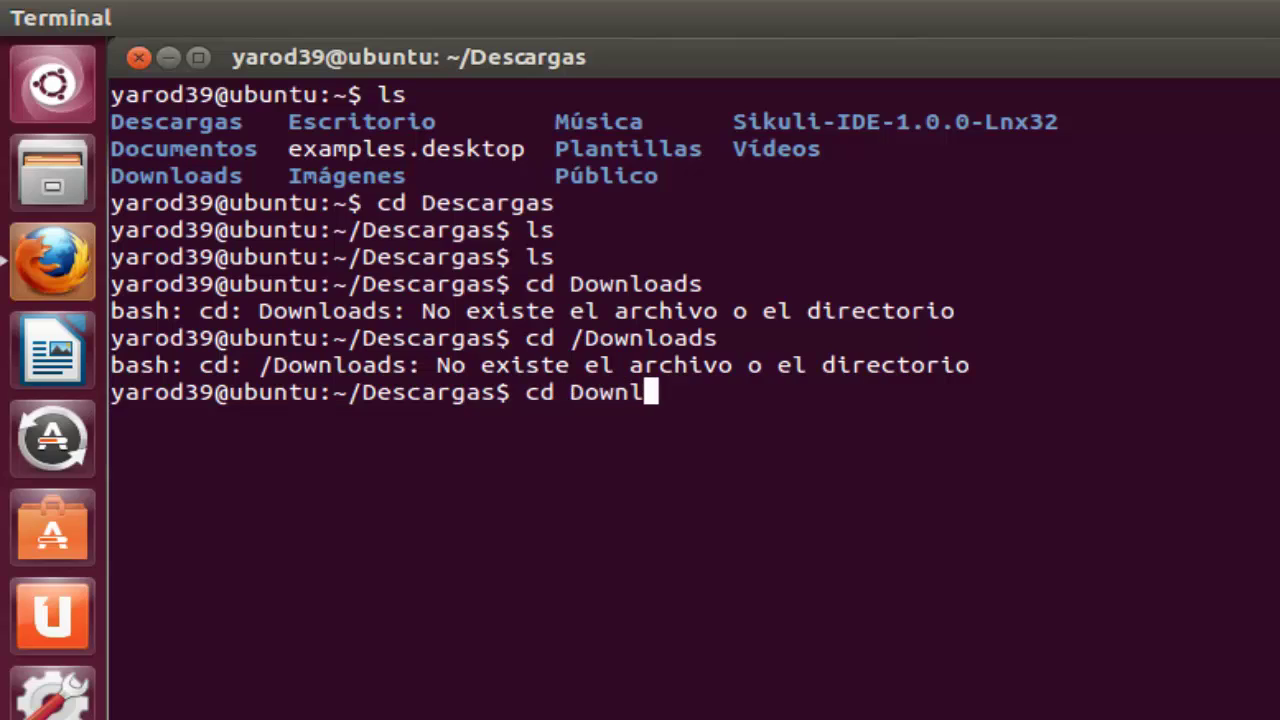
pyautogui.write('oads')
pyautogui.press('Return')
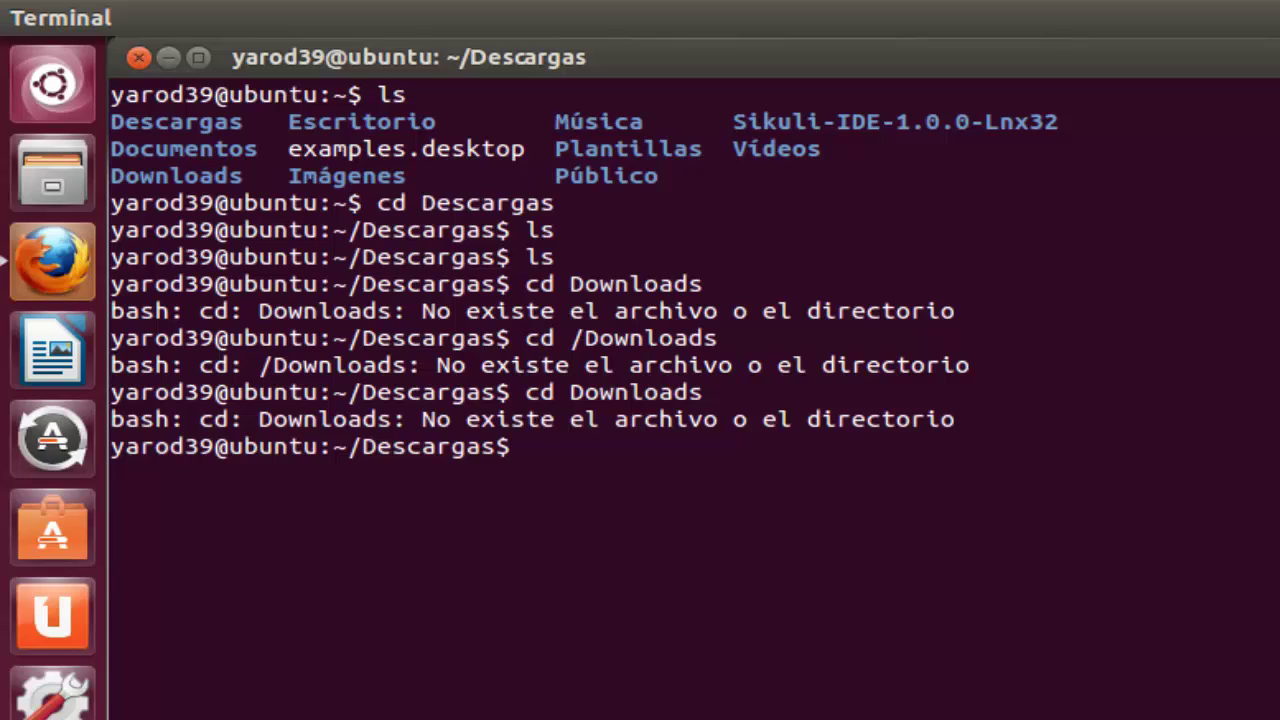
pyautogui.write('cd..')
pyautogui.press('Return')
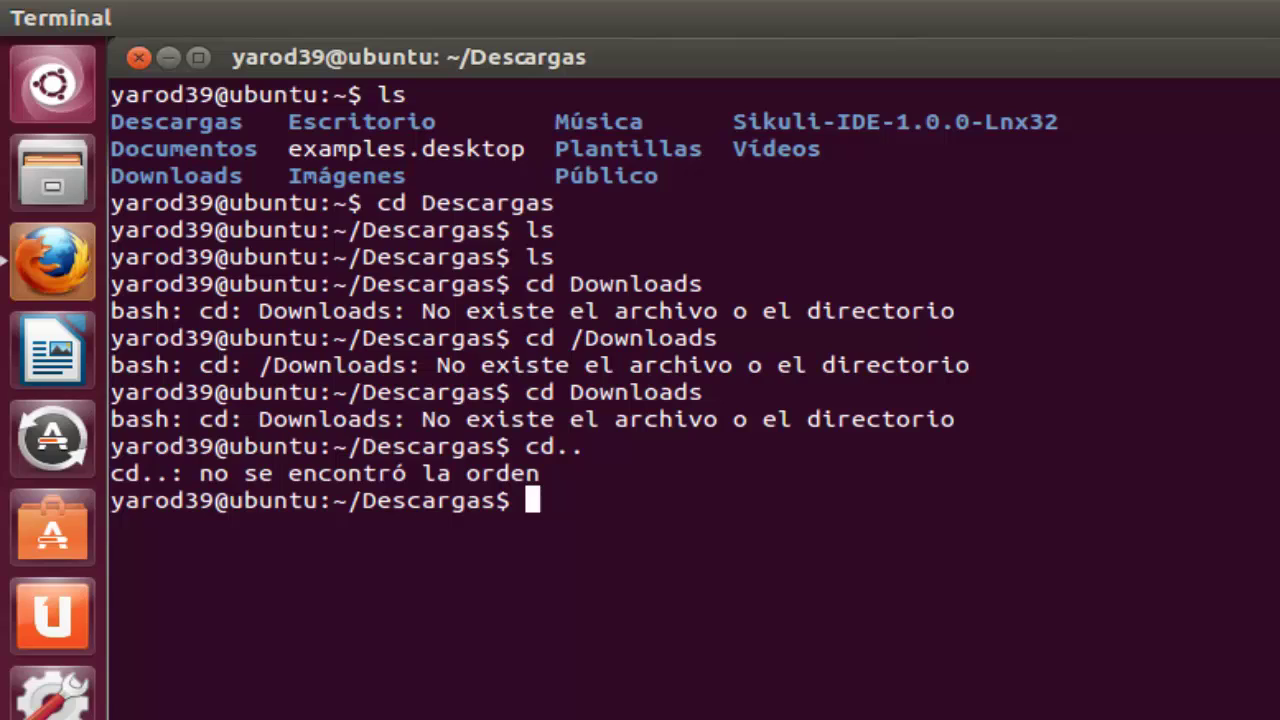
# Step: Return home with 'cd ..', run ls, and try the mistyped 'cd Downolads'
pyautogui.write('cd ..')
pyautogui.press('Return')
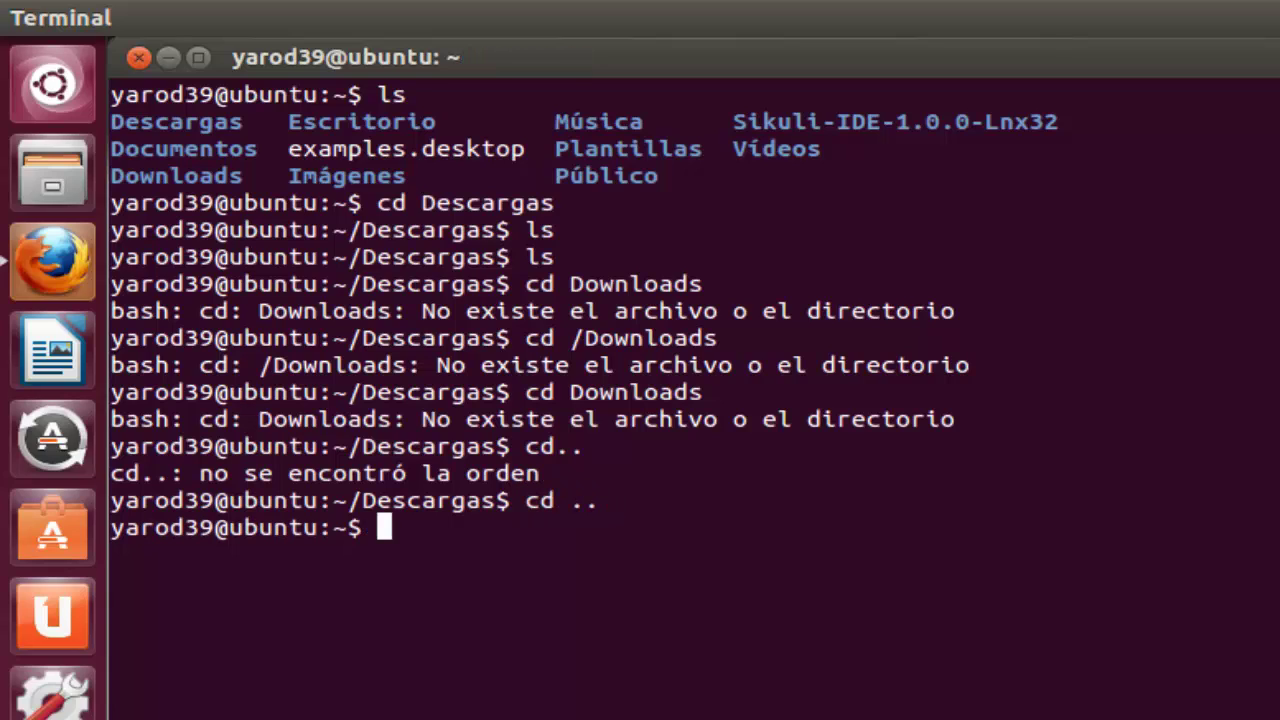
pyautogui.write('ls')
pyautogui.press('Return')
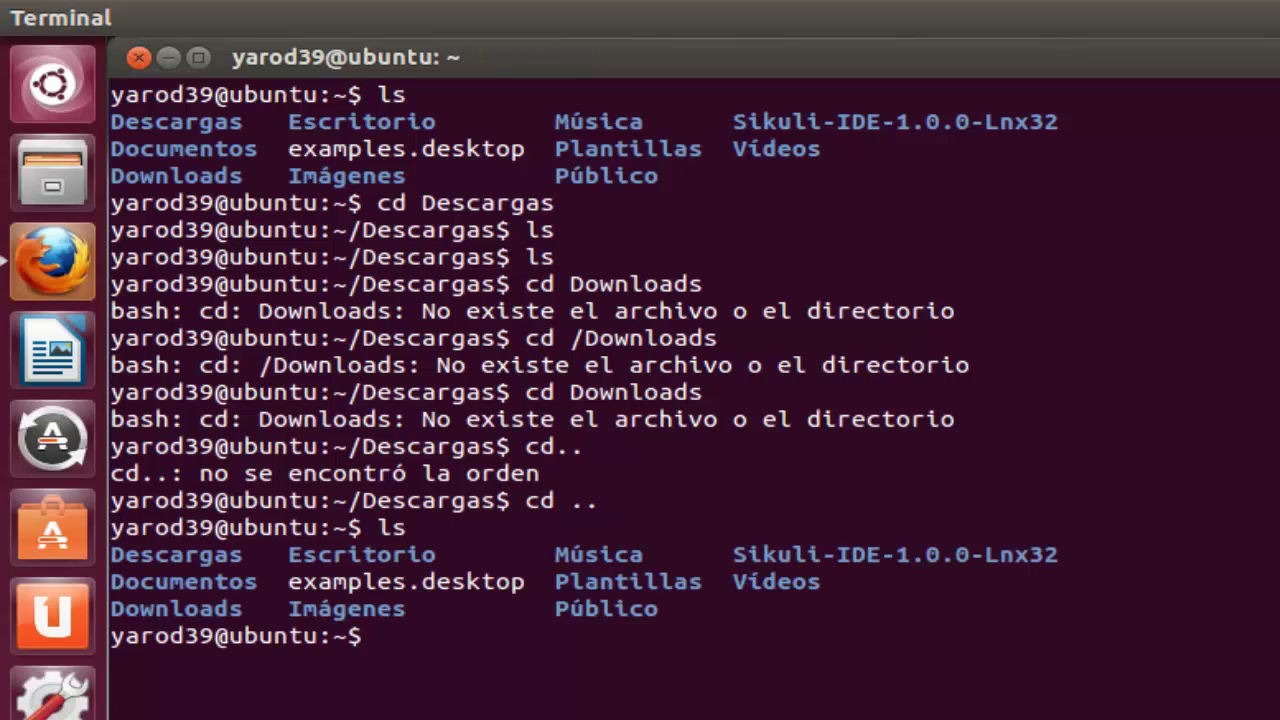
pyautogui.write('cd Downo')
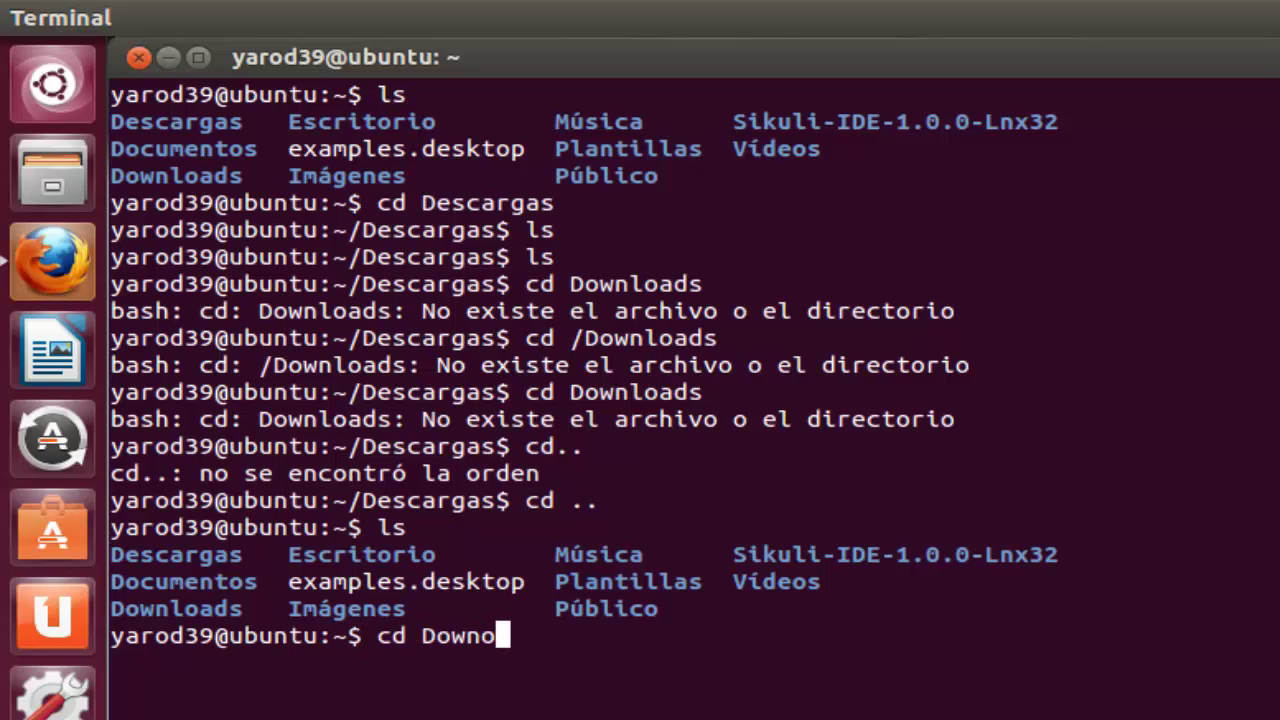
pyautogui.write('lads')
pyautogui.press('Return')
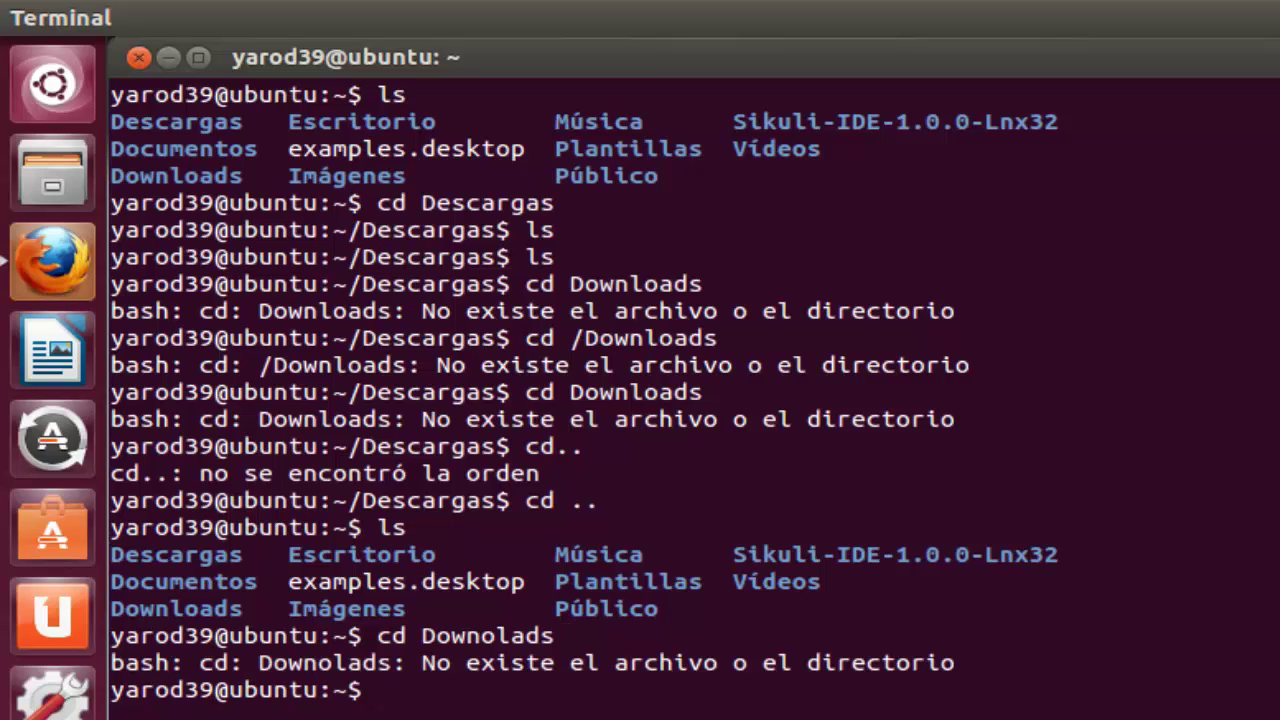
# Step: Close the terminal, retry the Chrome download saving the package to disk, and open a new terminal
pyautogui.click(140, 58)
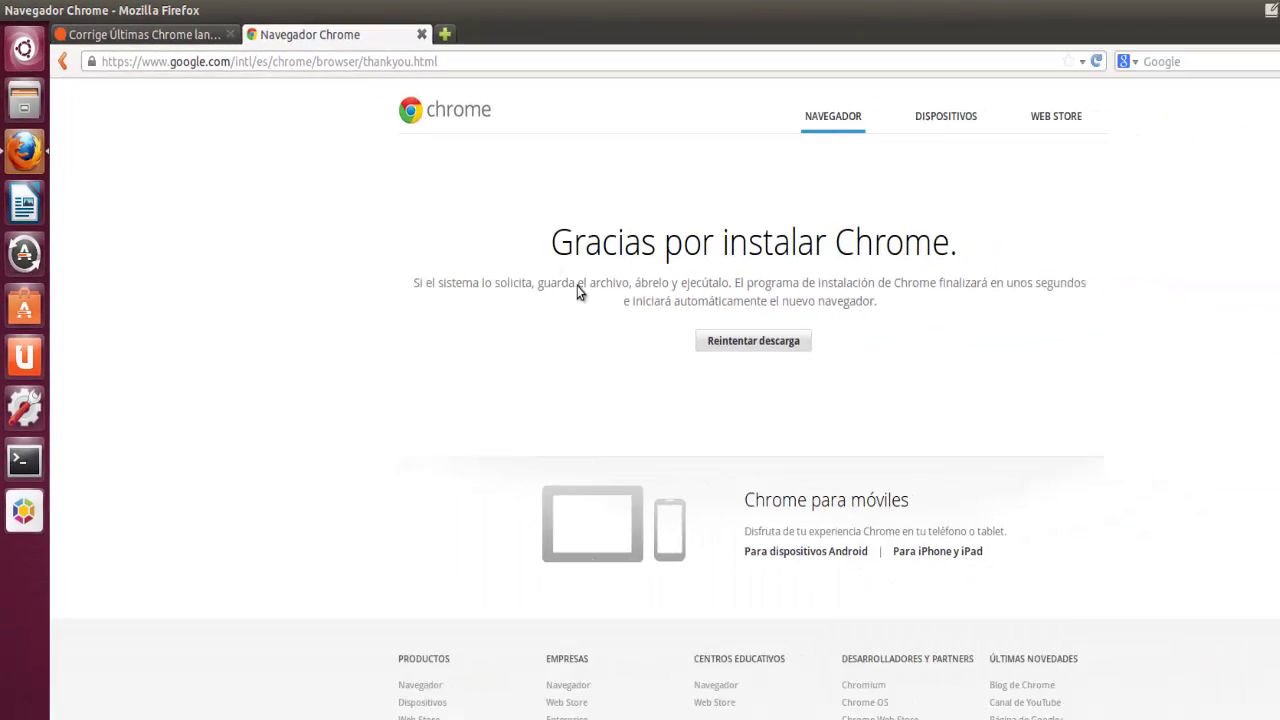
pyautogui.click(644, 317)
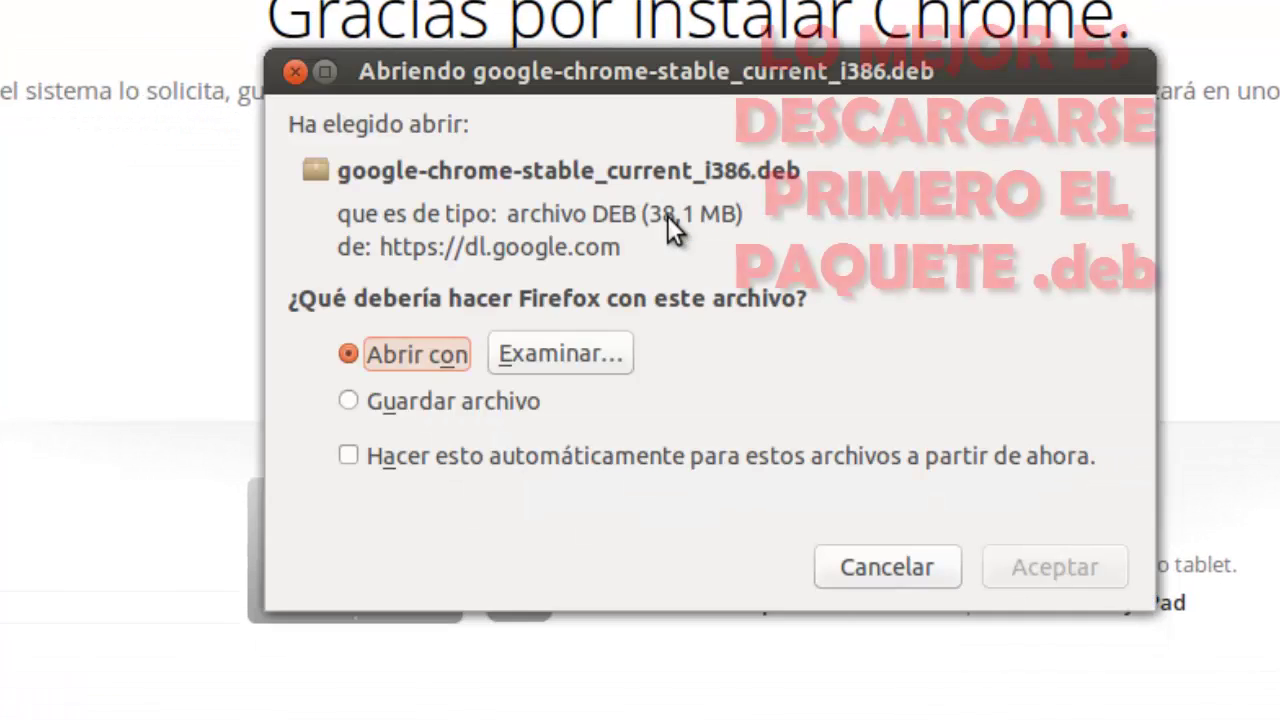
pyautogui.click(460, 400)
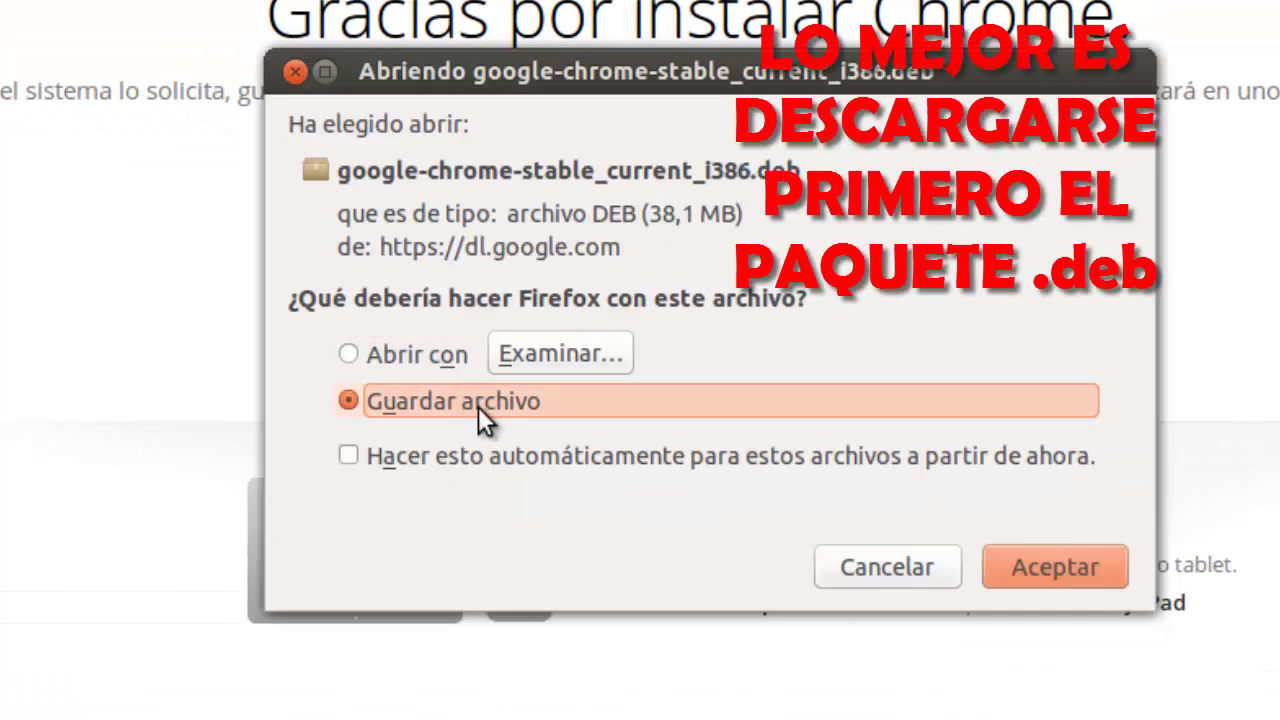
pyautogui.click(1049, 570)
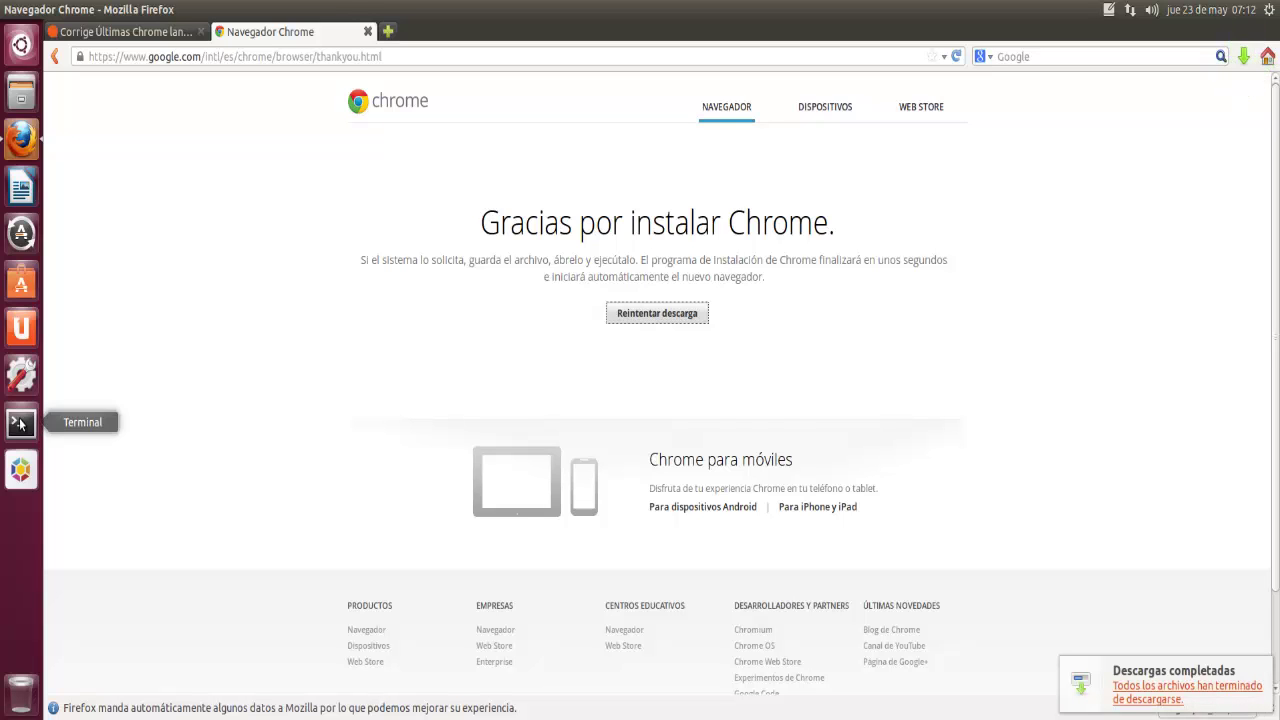
pyautogui.click(20, 424)
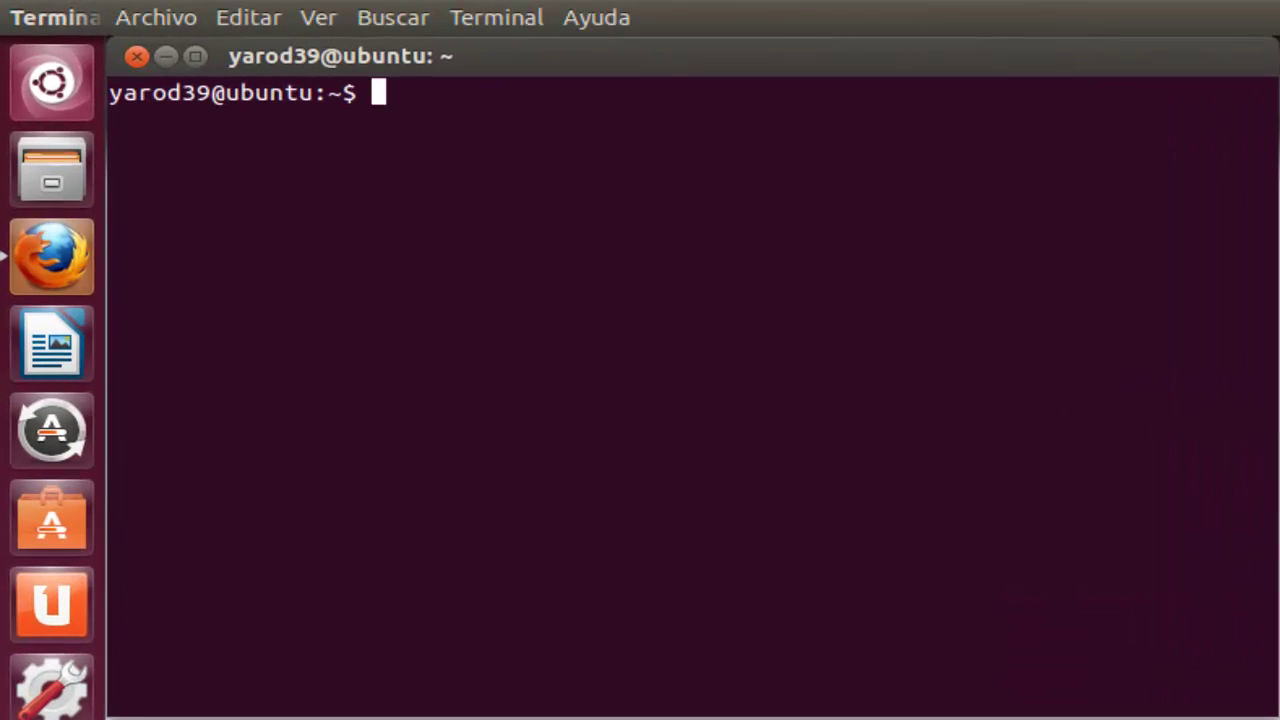
# Step: In Descargas, list the files and run dpkg -i on the Chrome .deb package
pyautogui.write('cd Desca')
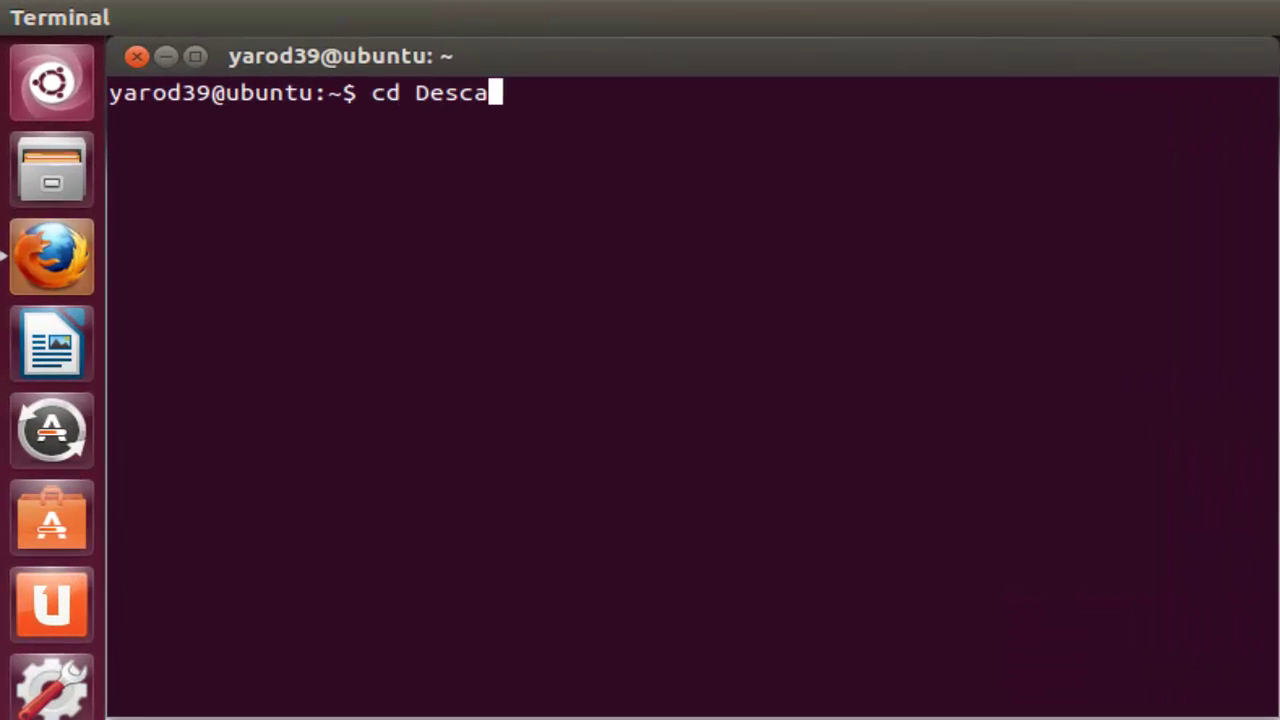
pyautogui.write('rgas')
pyautogui.press('Return')
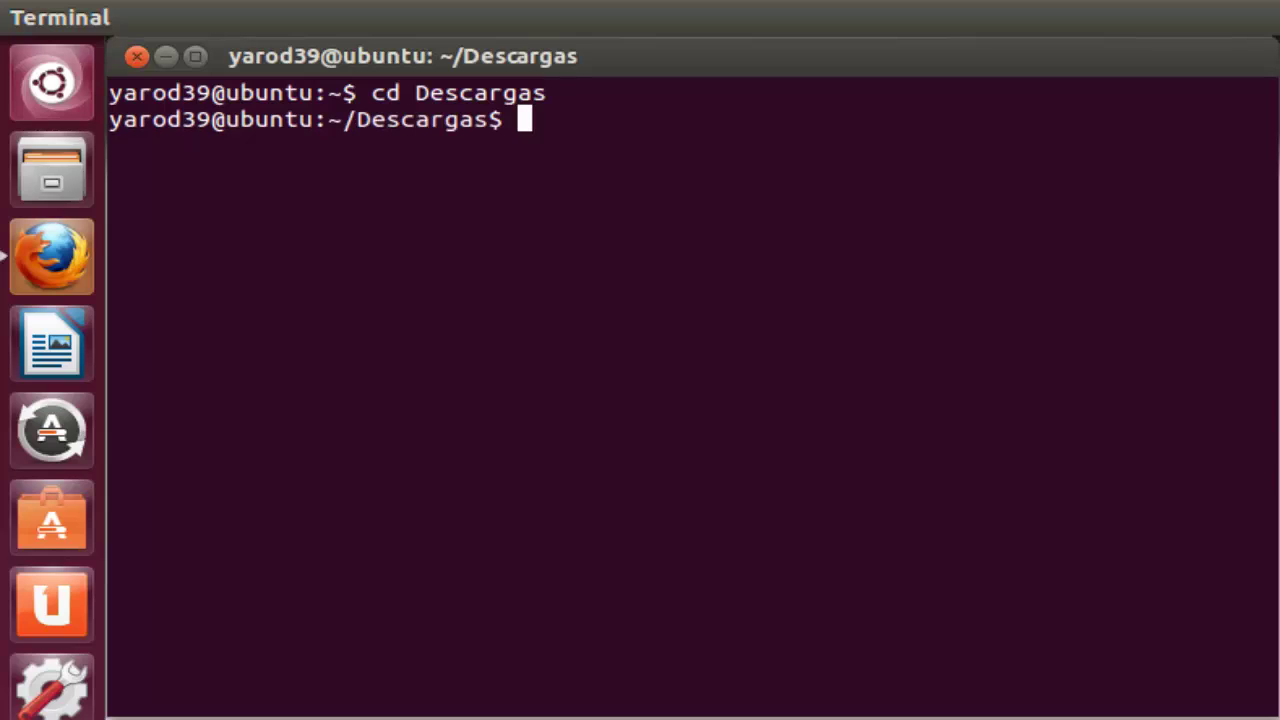
pyautogui.write('ls')
pyautogui.press('Return')
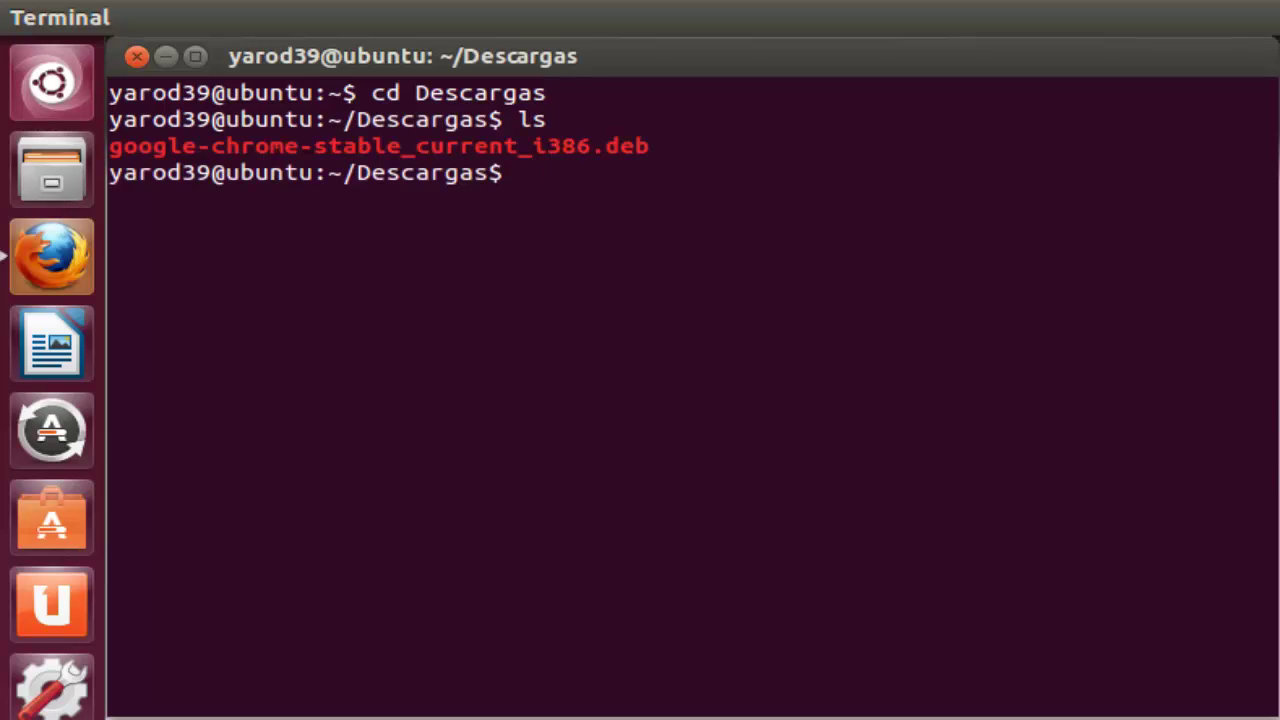
pyautogui.write('dpkg -i')
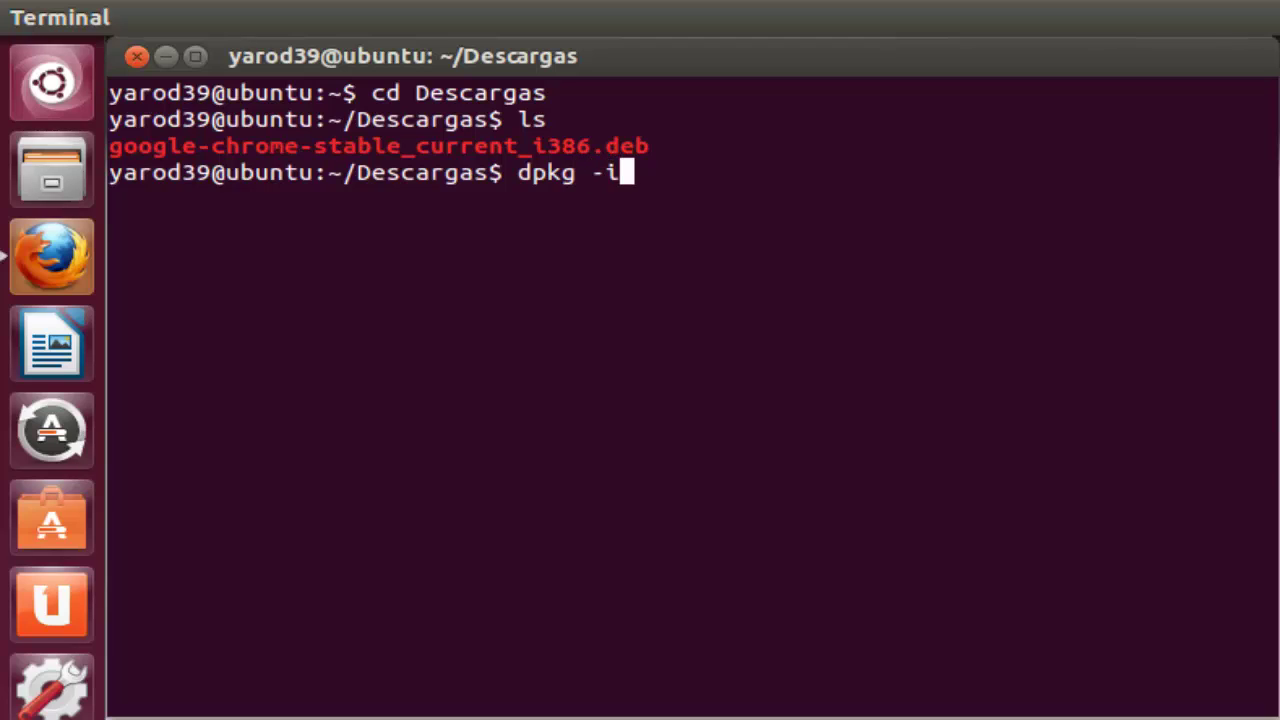
pyautogui.write(' gg')
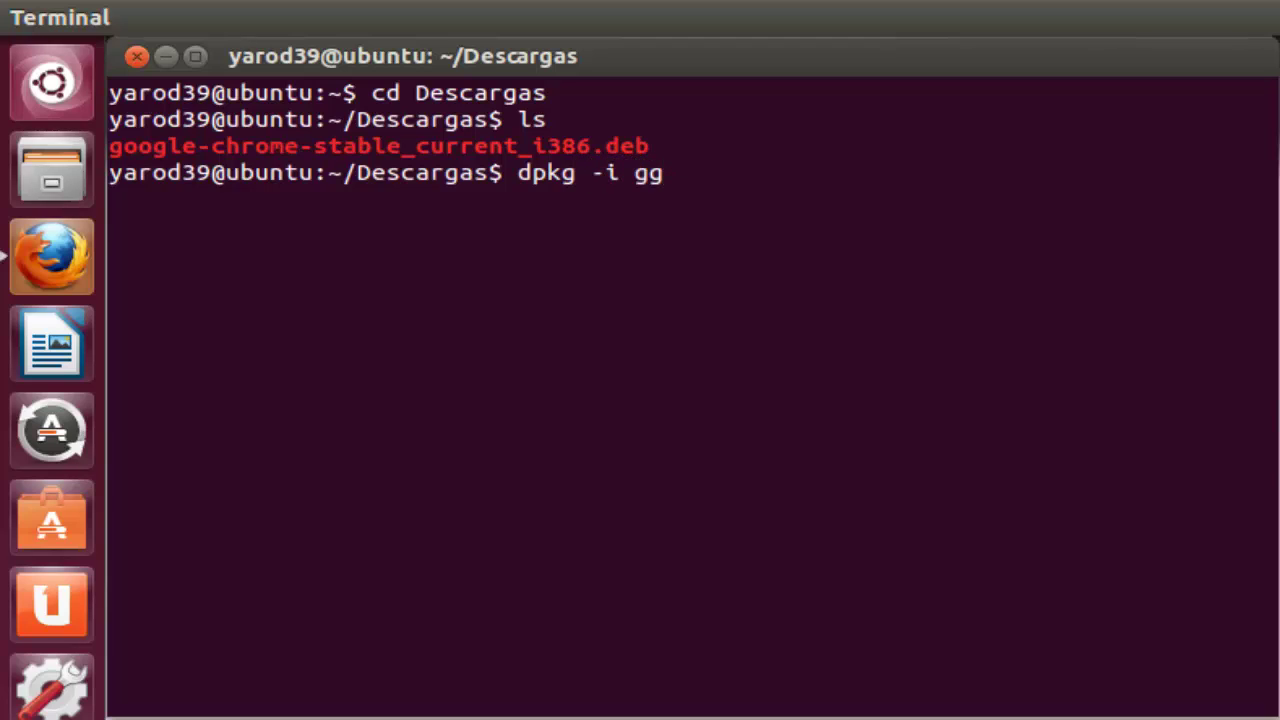
pyautogui.press('BackSpace')
pyautogui.write('o')
pyautogui.press('Tab')
pyautogui.press('Return')
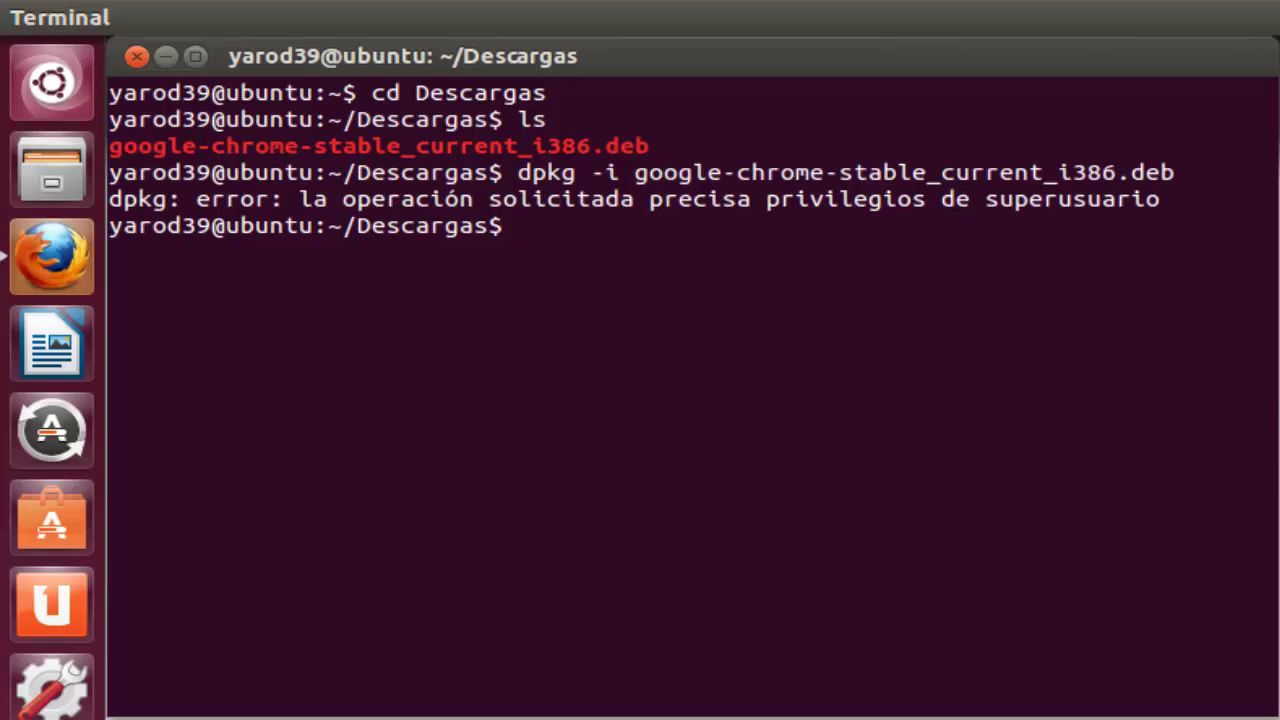
# Step: Switch to root with sudo su and rerun dpkg -i on google-chrome-stable_current_i386.deb
pyautogui.write('sudo su')
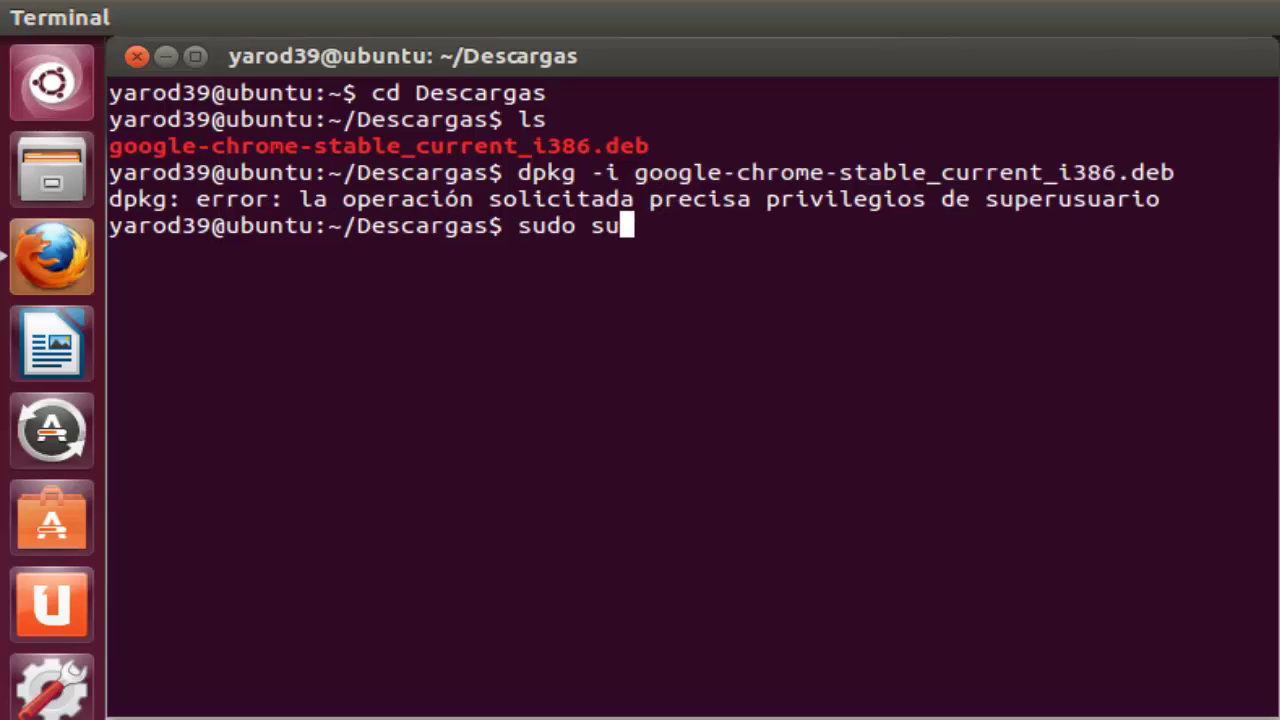
pyautogui.press('Return')
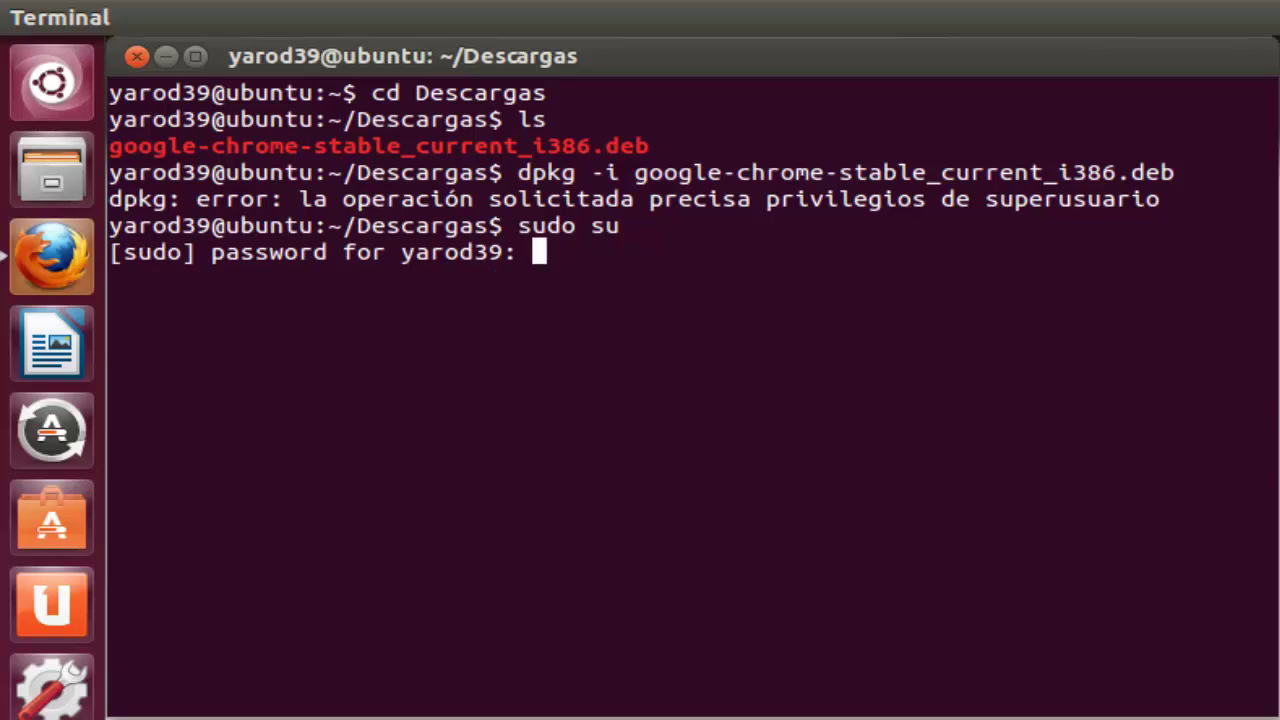
pyautogui.press('Return')
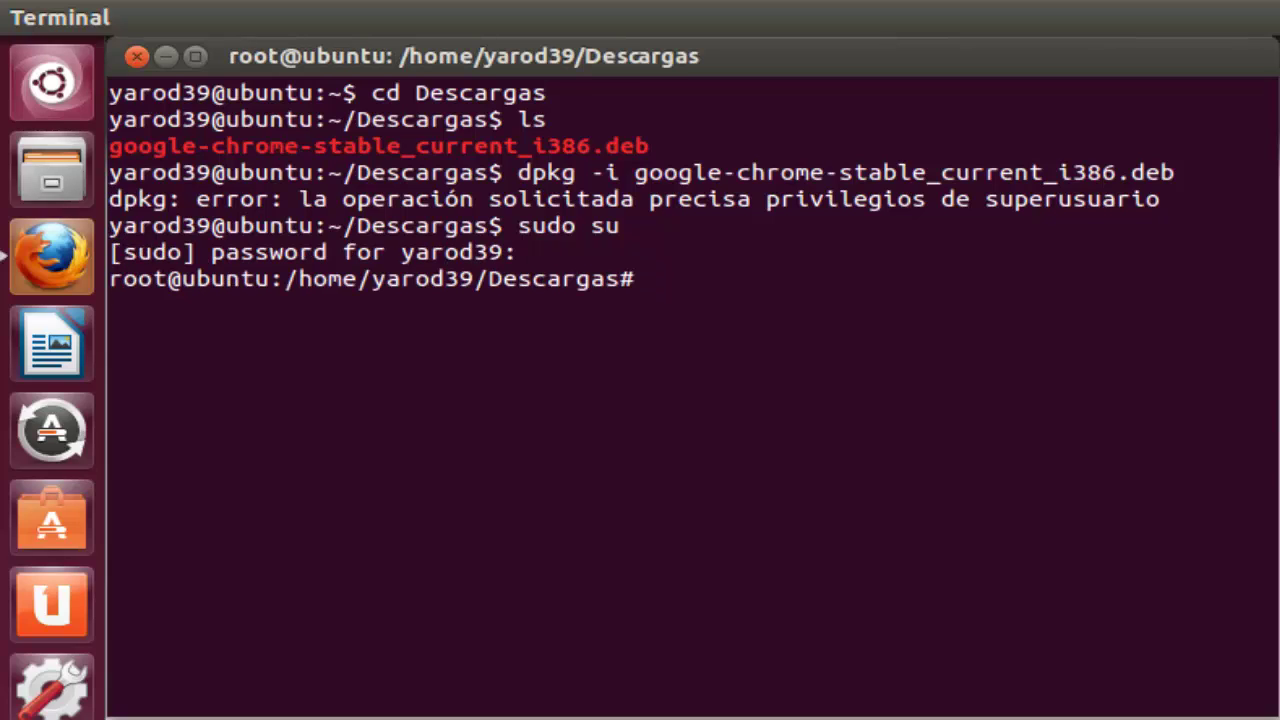
pyautogui.write('dpkg -i')
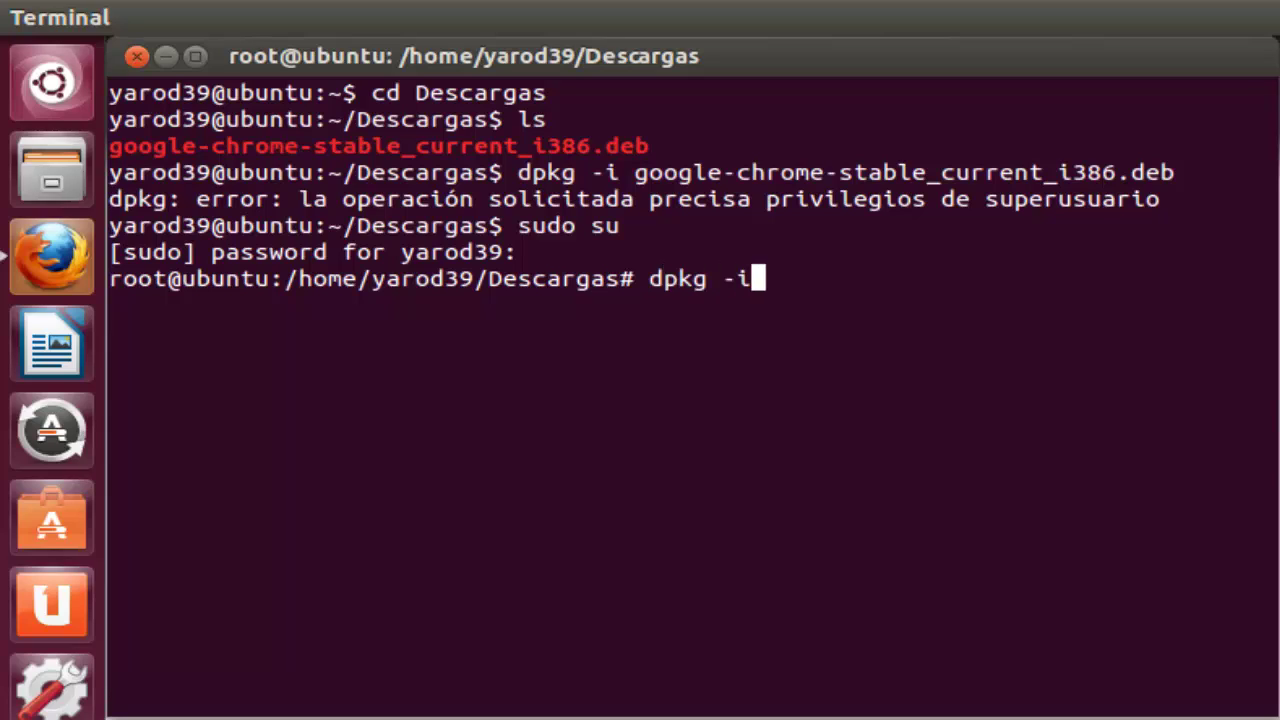
pyautogui.write(' go')
pyautogui.press('Tab')
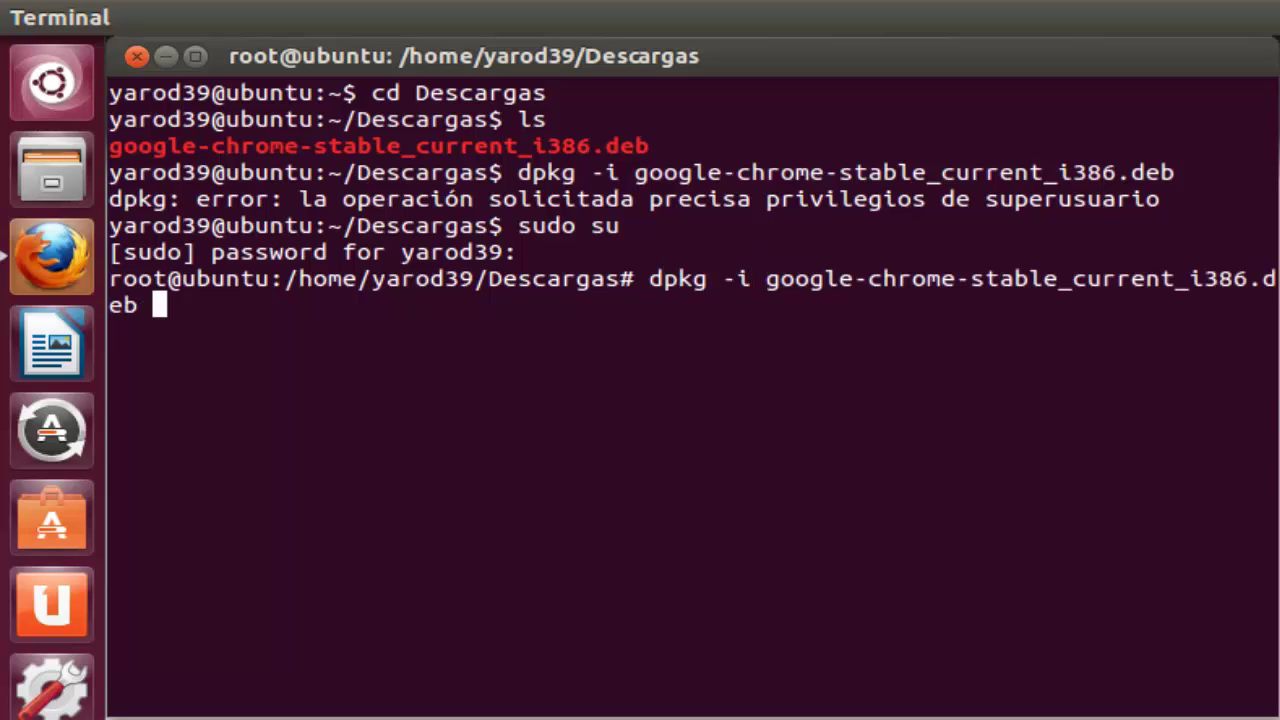
pyautogui.press('Return')
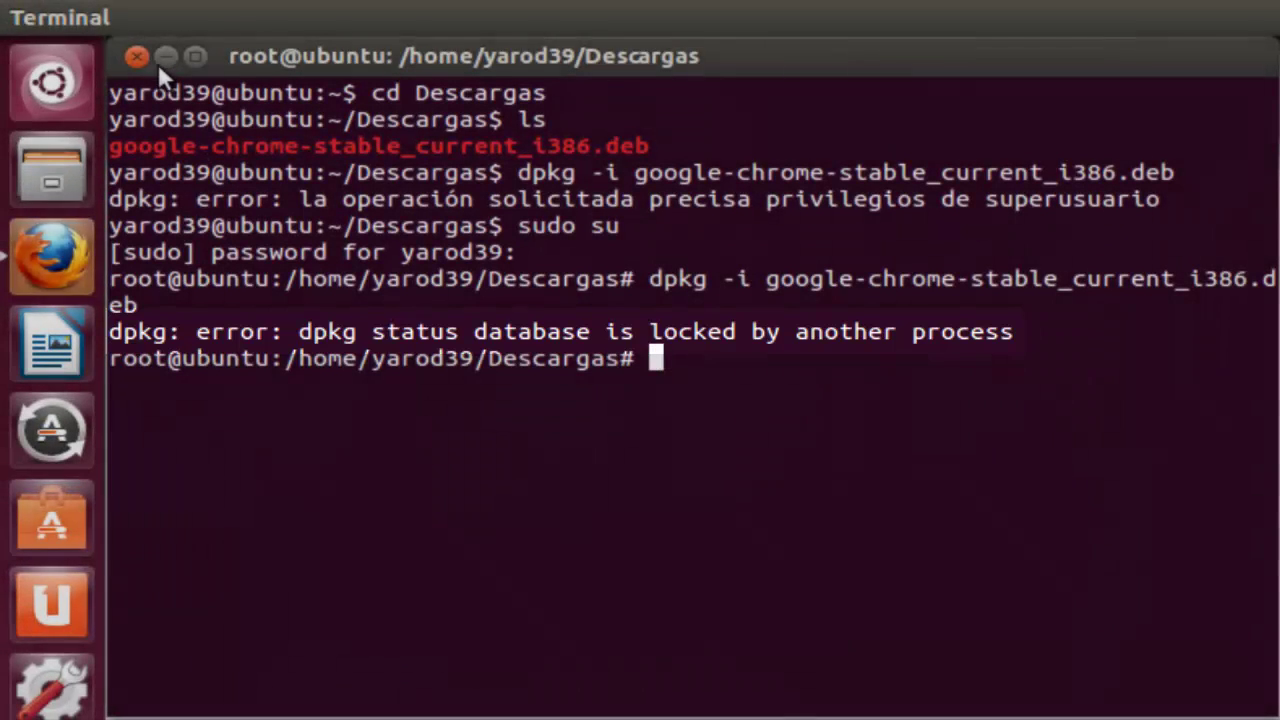
# Step: Close the Terminal window, confirming the prompt, and launch Ubuntu Software Center
pyautogui.click(143, 55)
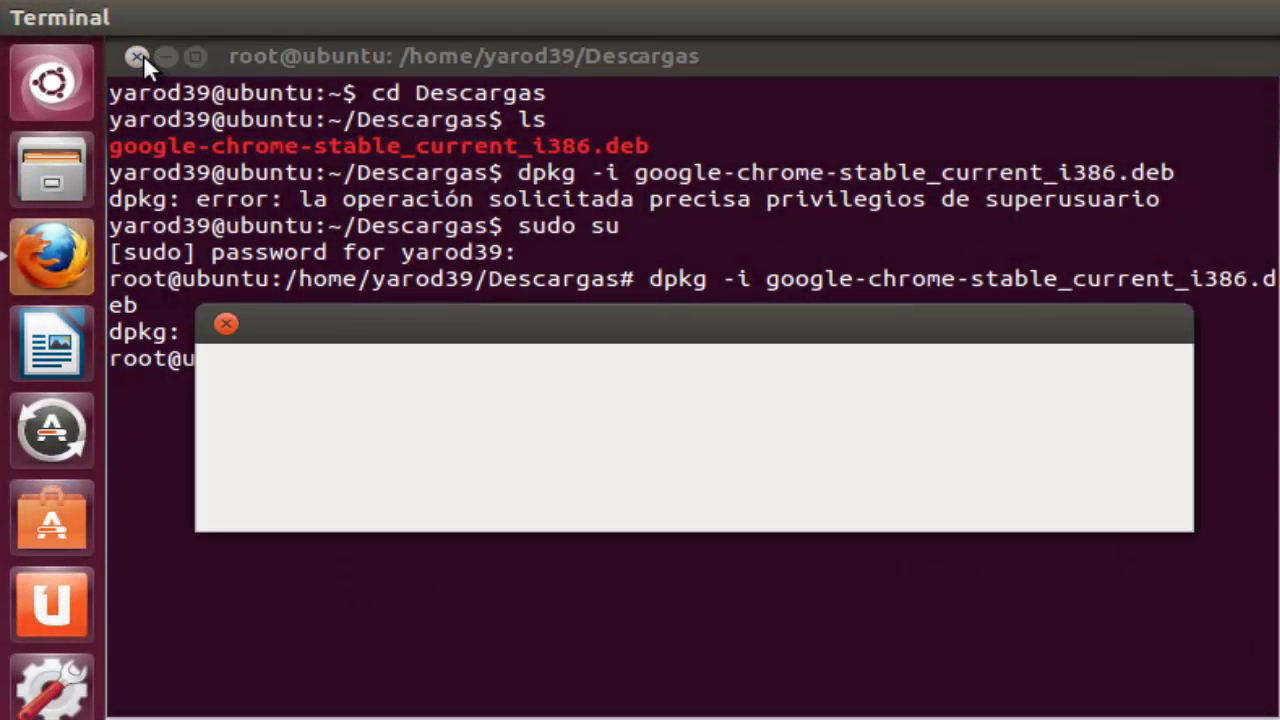
pyautogui.click(1013, 491)
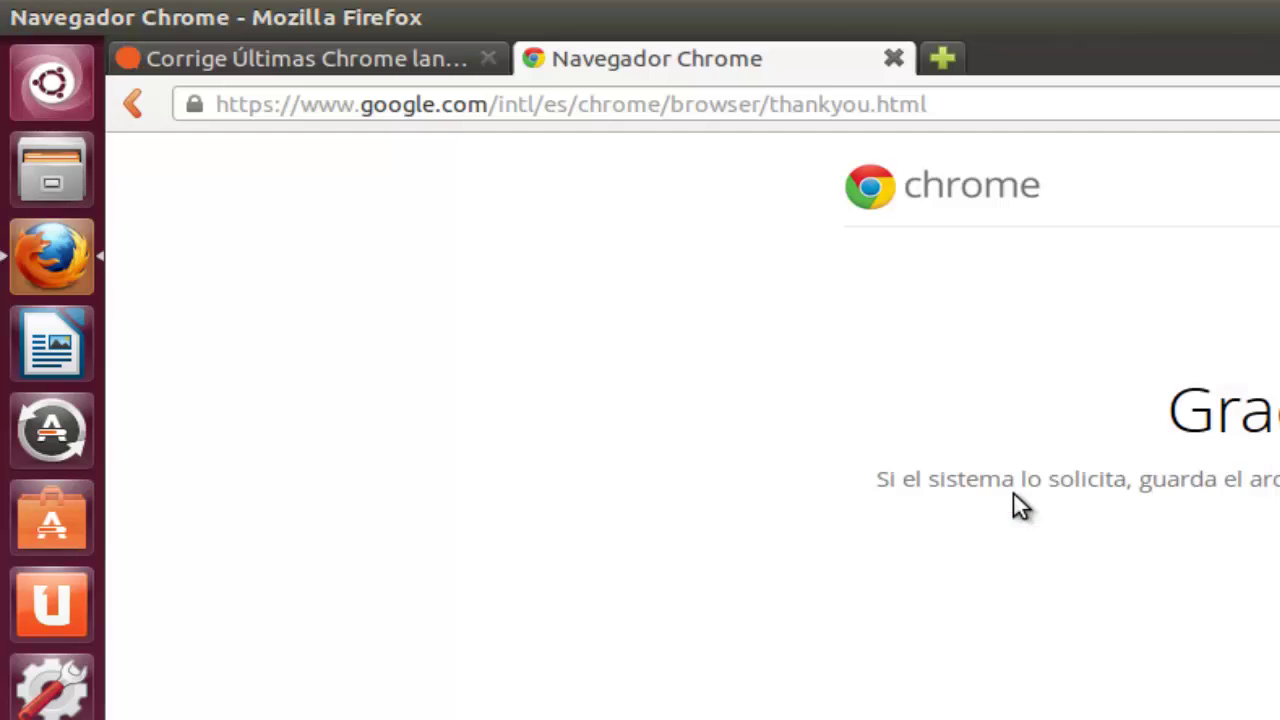
pyautogui.click(45, 515)
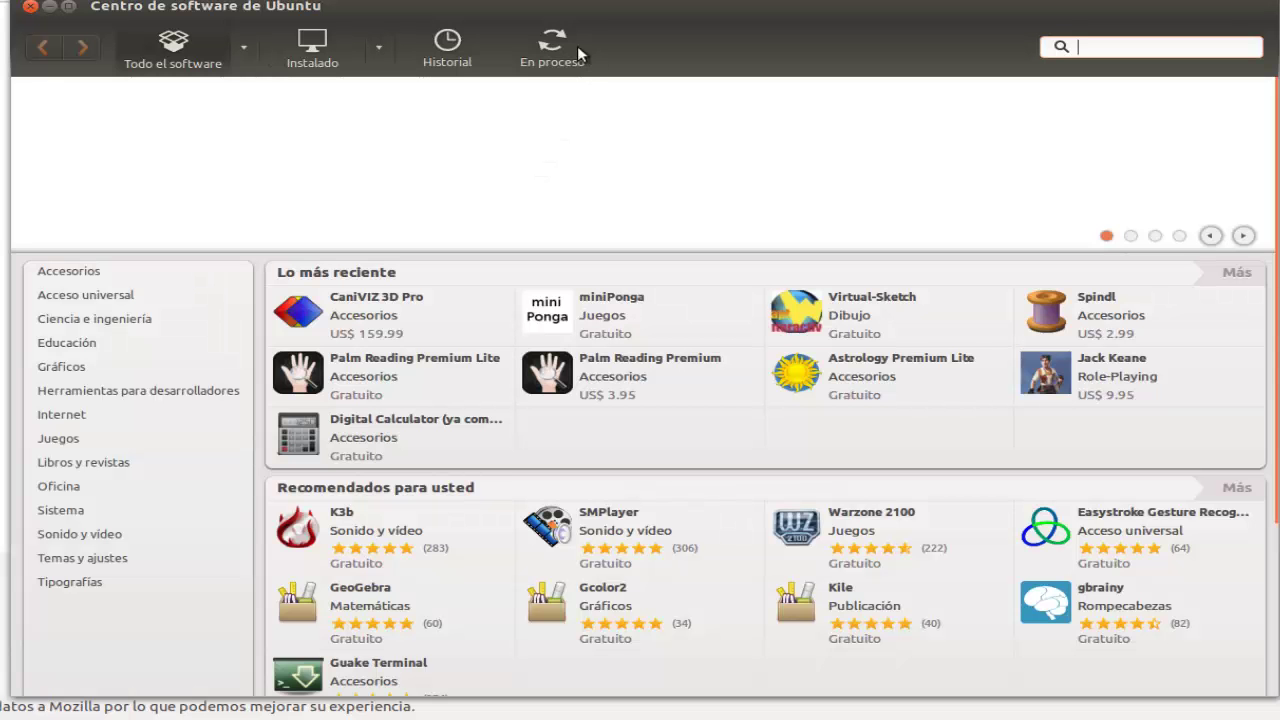
# Step: Check the google-chrome-stable entry under 'En proceso', then close and reopen Software Center
pyautogui.click(548, 47)
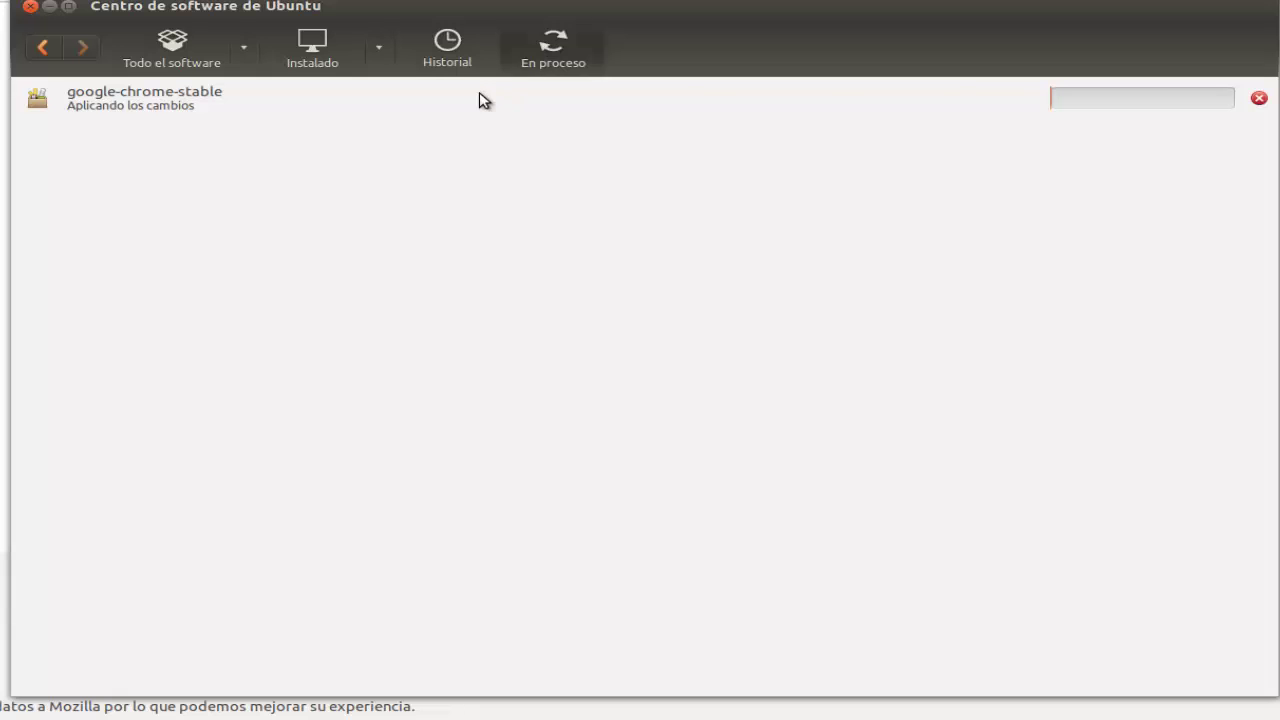
pyautogui.click(443, 105)
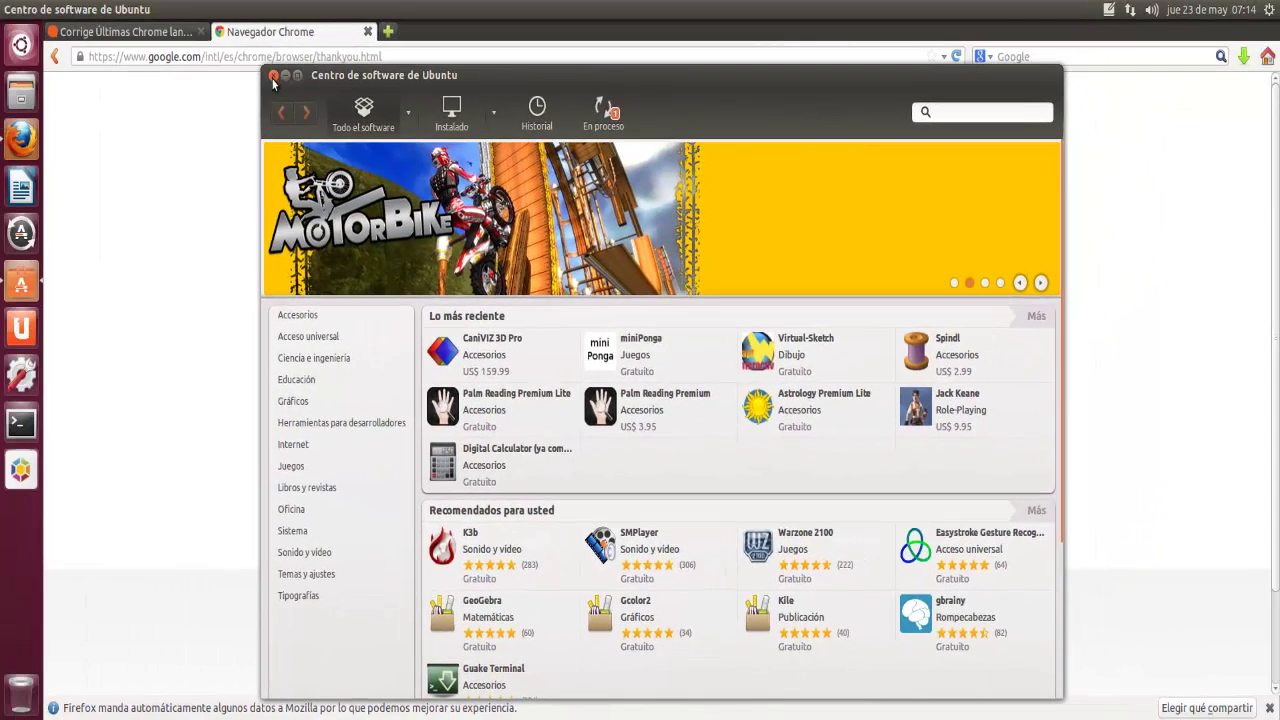
pyautogui.click(273, 77)
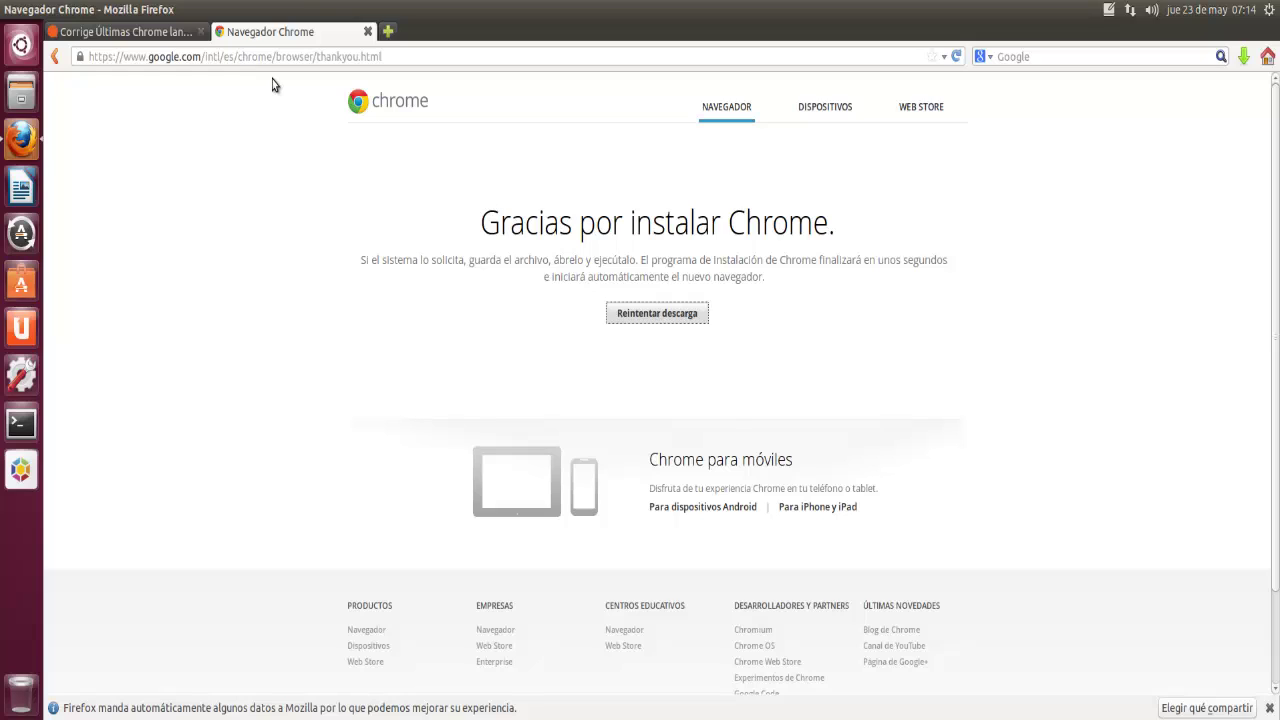
pyautogui.click(22, 283)
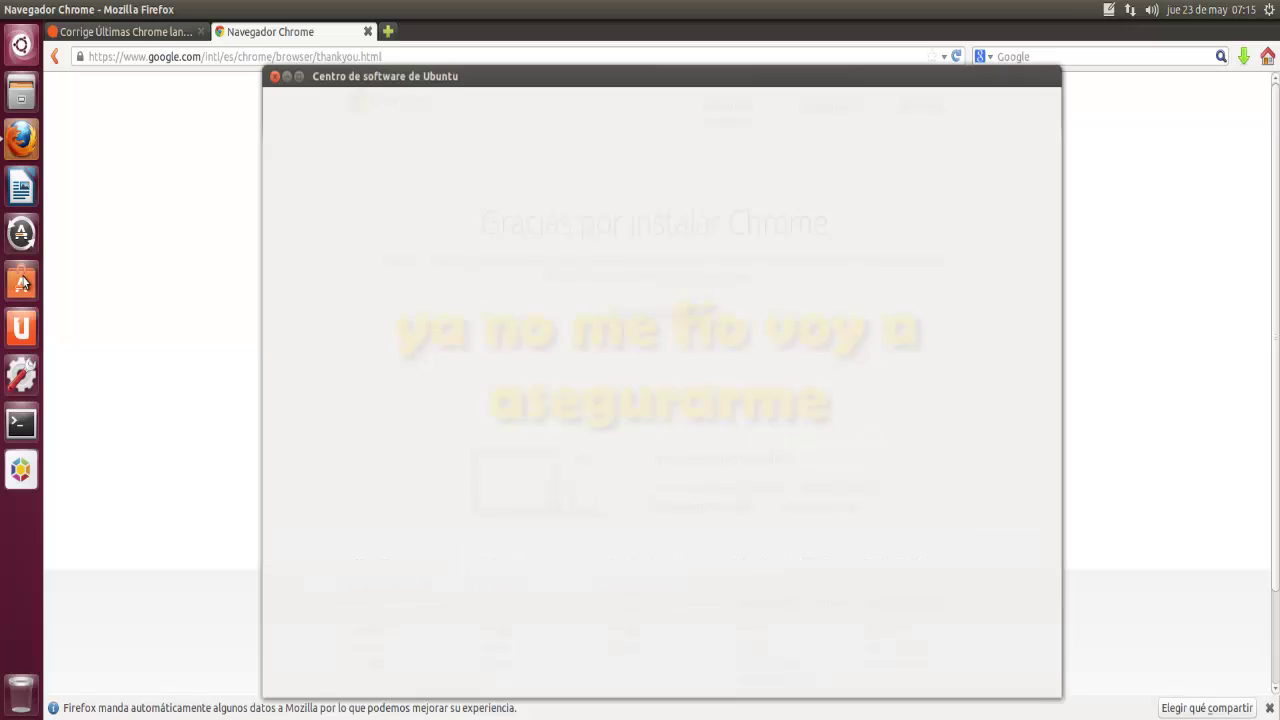
# Step: In the Dash's Applications lens, expand 'Ver 78 resultados más' under Instaladas and scroll the list
pyautogui.click(22, 46)
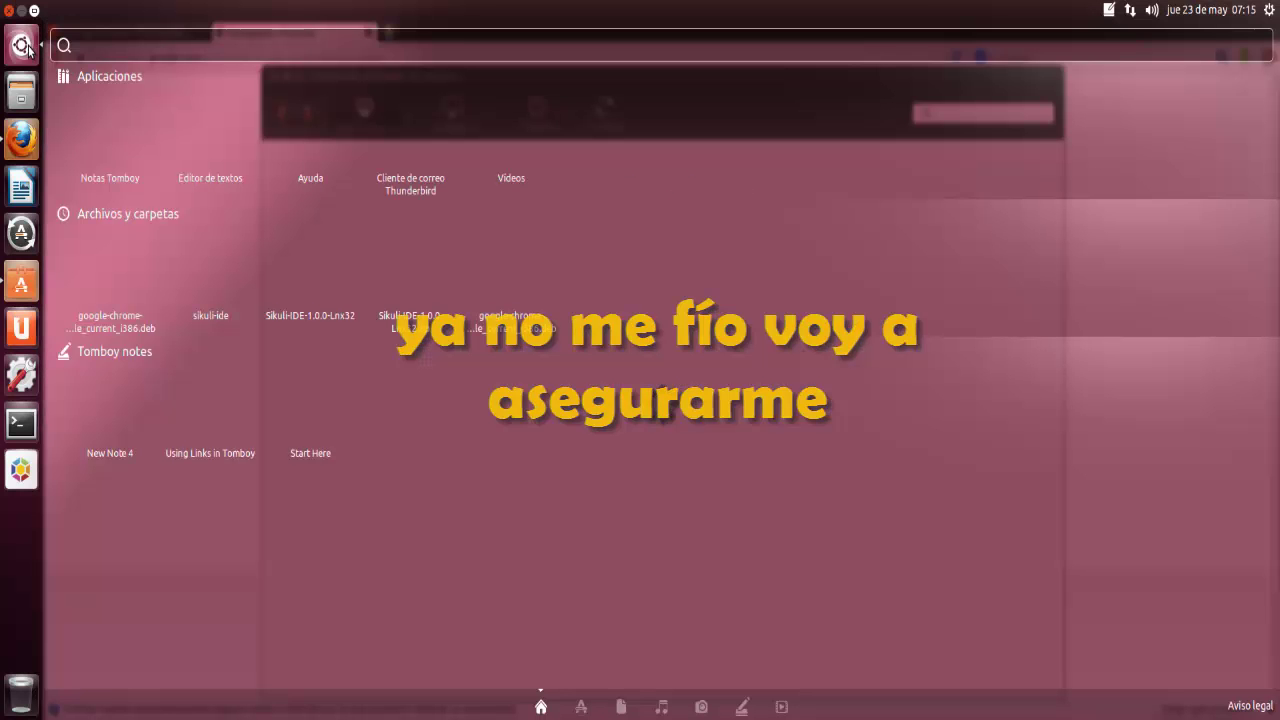
pyautogui.click(580, 706)
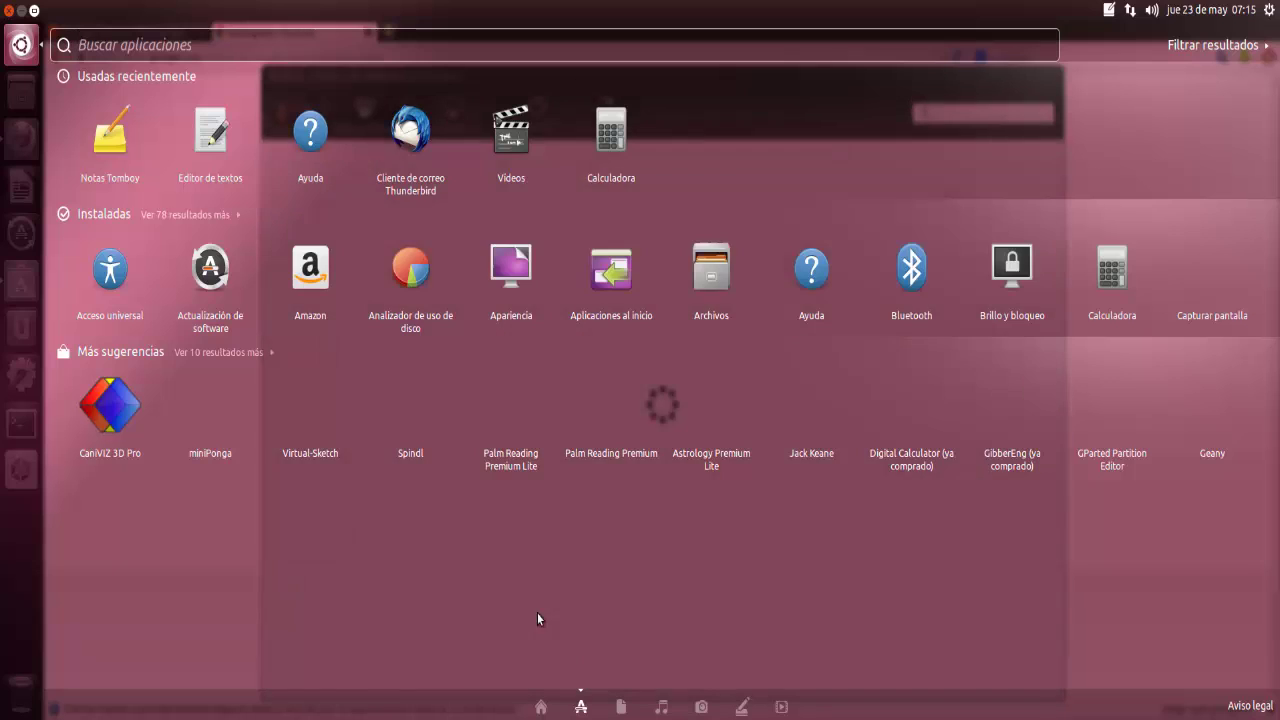
pyautogui.click(237, 213)
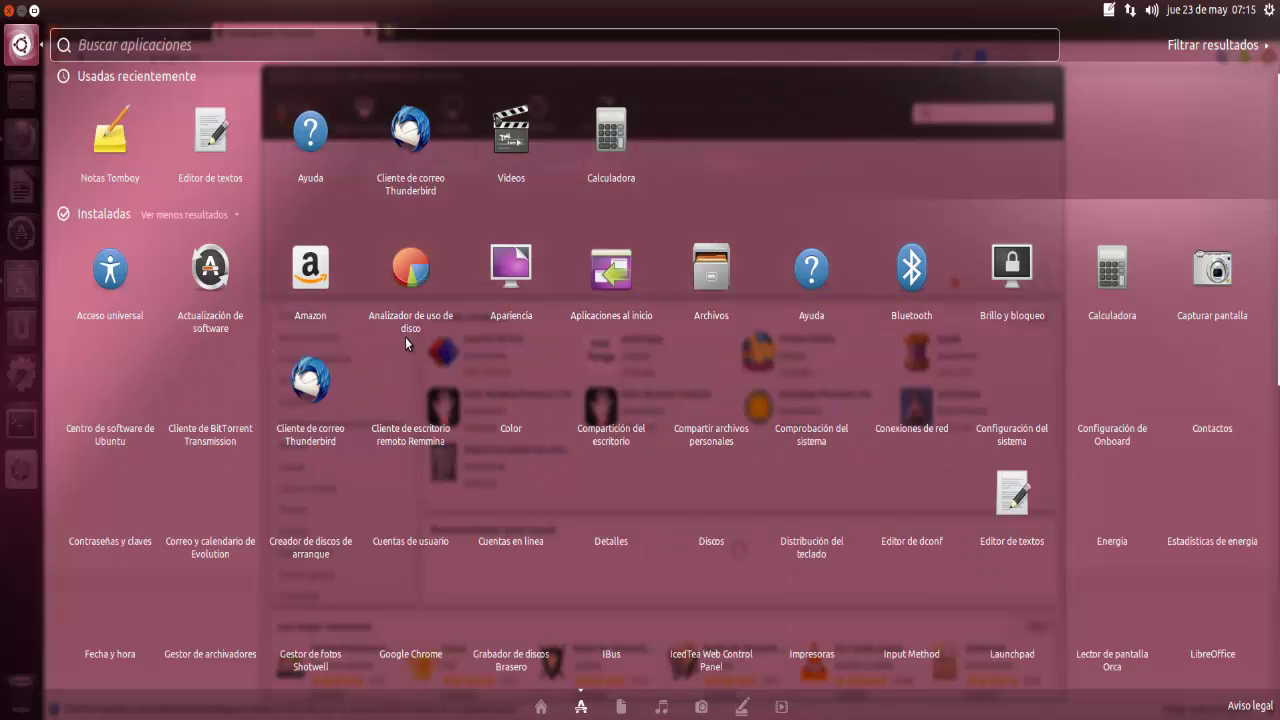
pyautogui.scroll(-2, 406, 338)
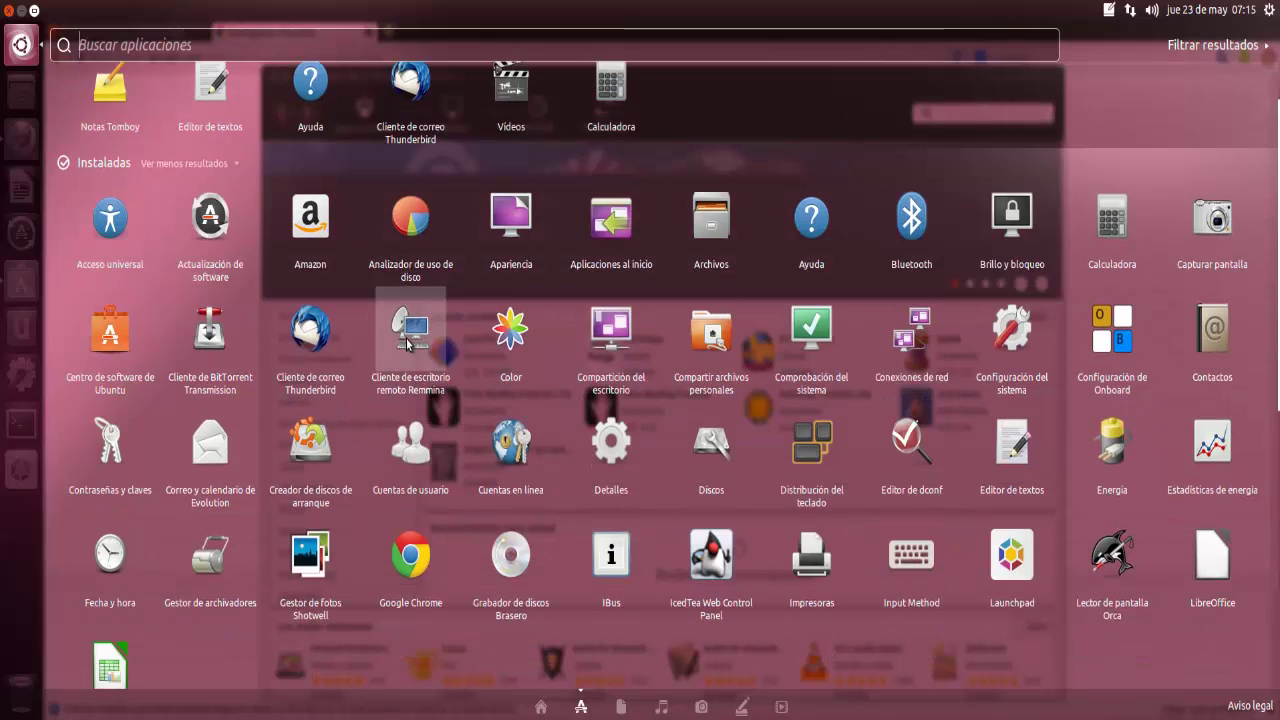
pyautogui.scroll(-2, 406, 343)
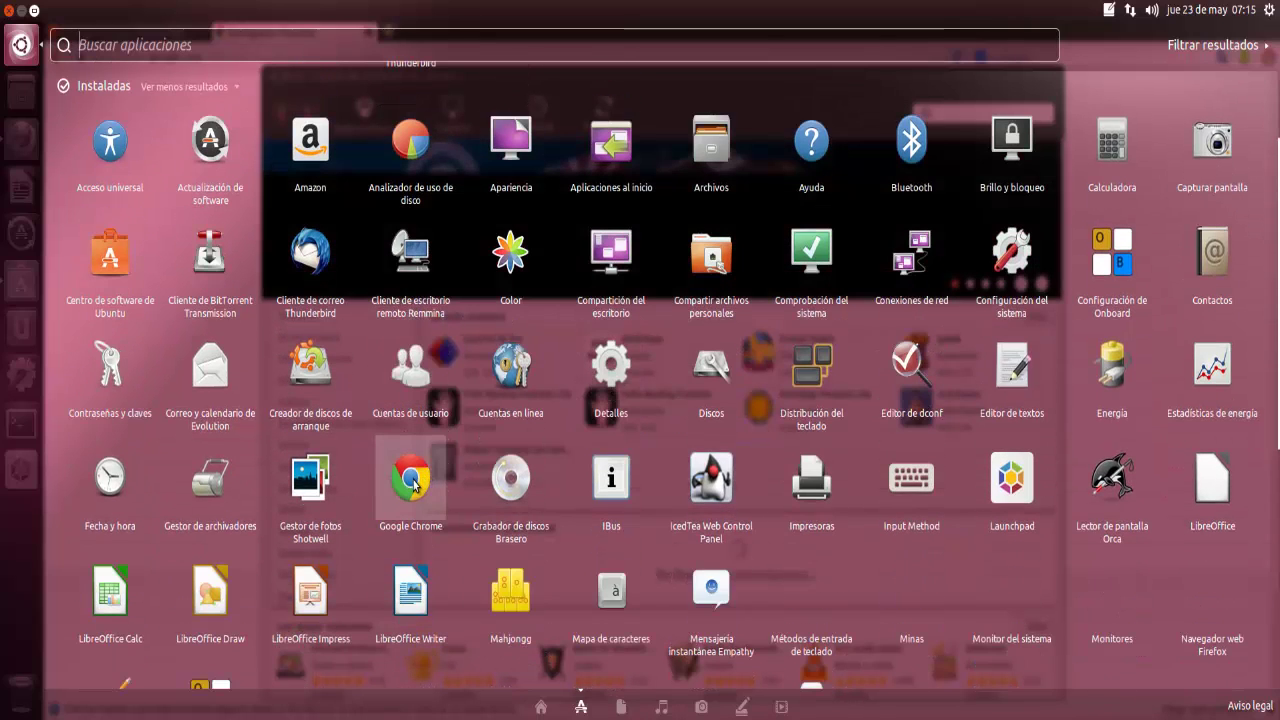
# Step: Launch Google Chrome as the default browser, closing Software Center, the thank-you tab and Firefox
pyautogui.click(413, 486)
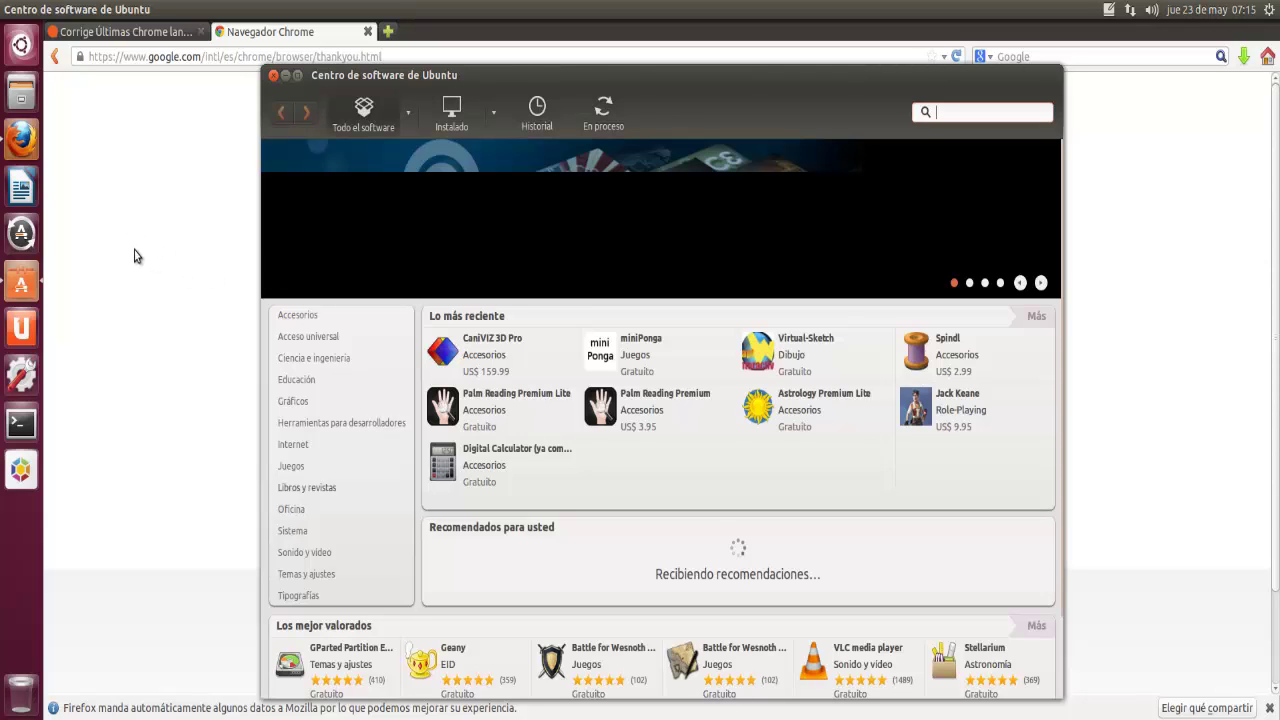
pyautogui.click(274, 77)
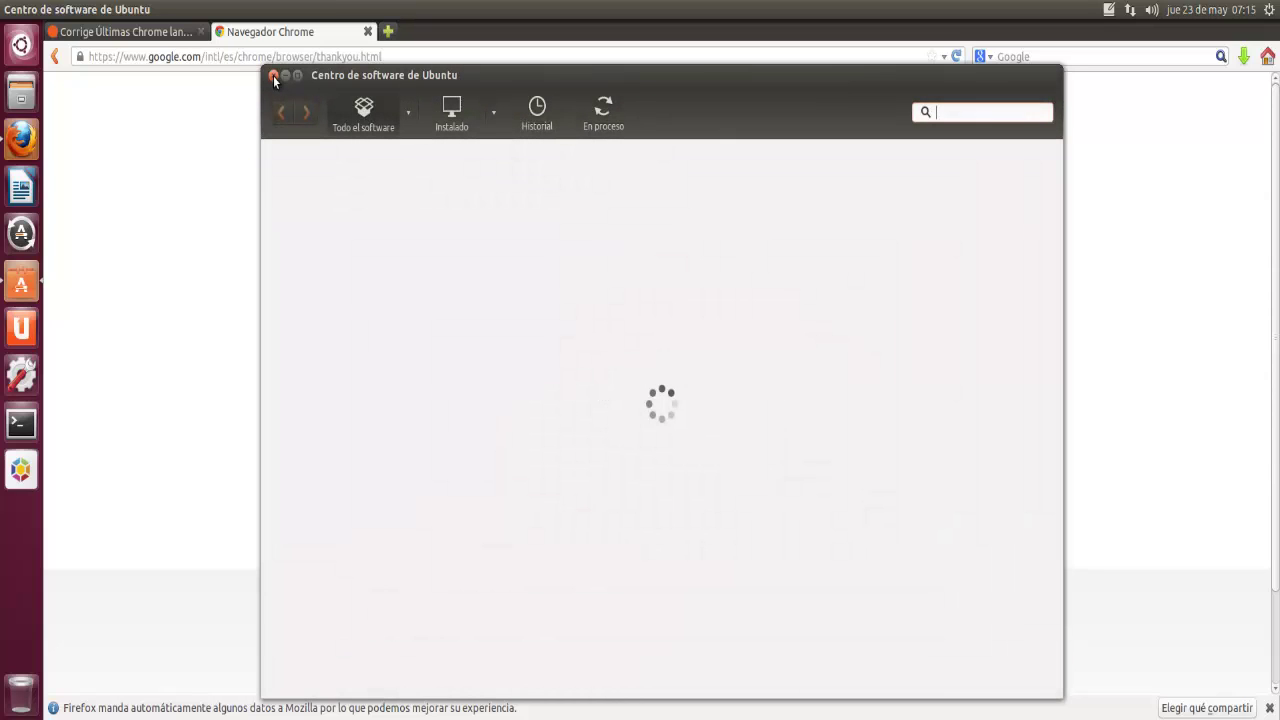
pyautogui.click(274, 76)
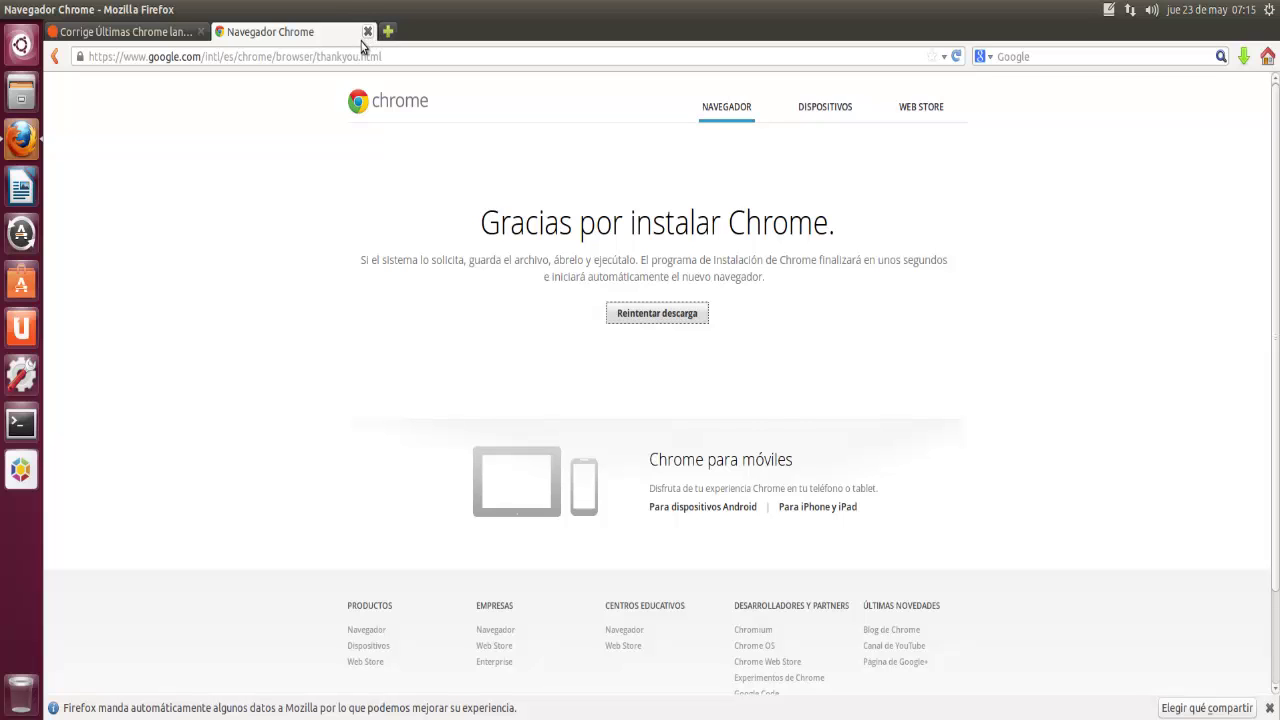
pyautogui.click(366, 33)
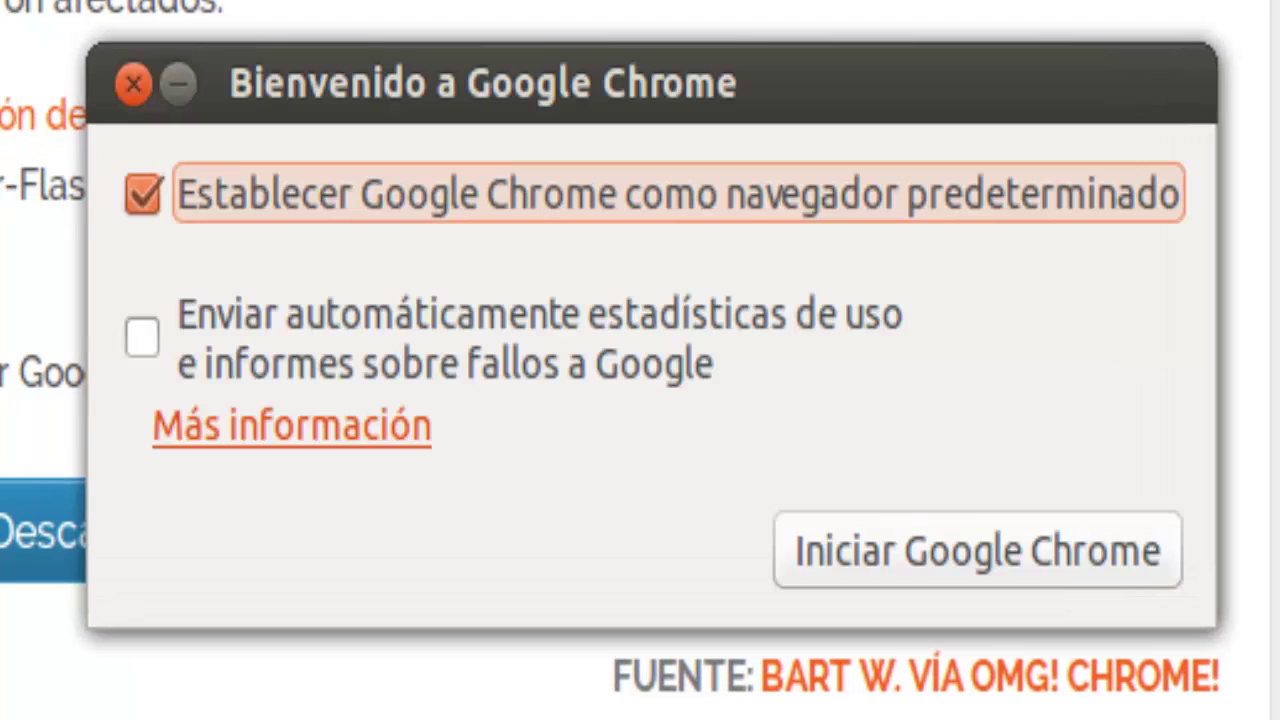
pyautogui.click(886, 535)
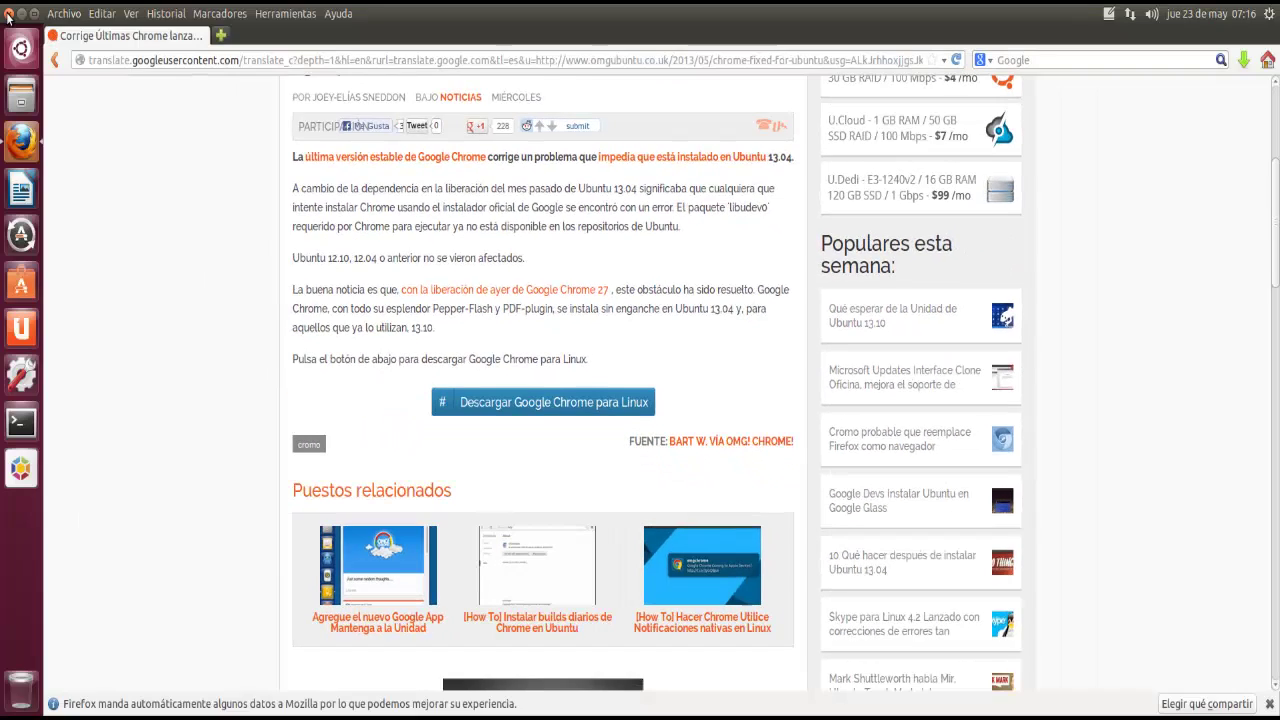
pyautogui.click(8, 14)
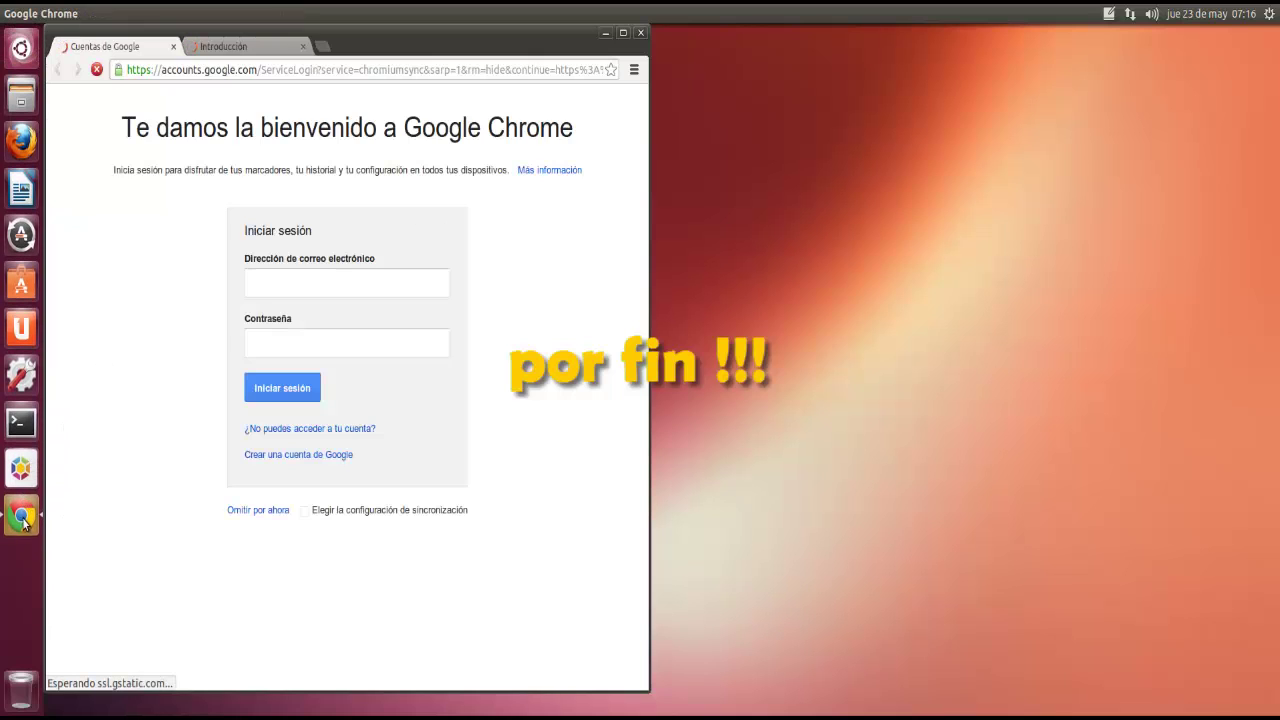
# Step: Pin Chrome below Firefox, maximize it, sign in with the Google account e-mail and password, and dismiss Introducción
pyautogui.moveTo(21, 516); pyautogui.dragTo(20, 189)
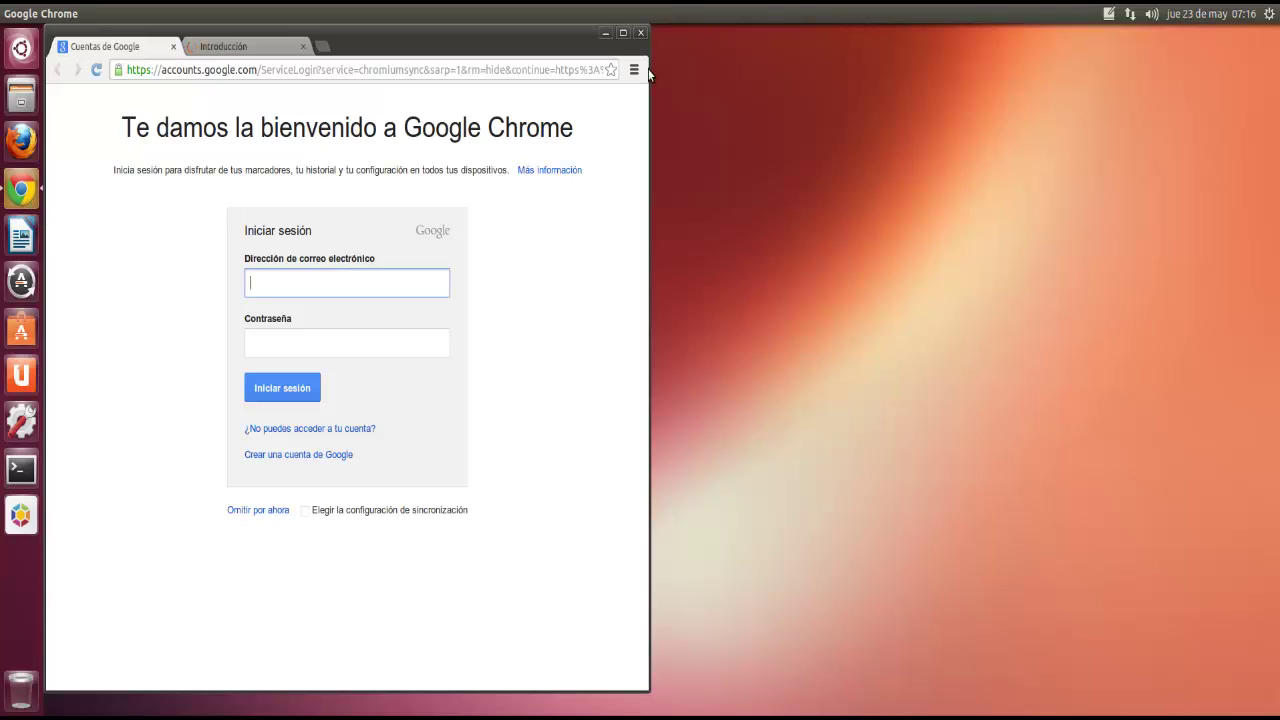
pyautogui.click(623, 33)
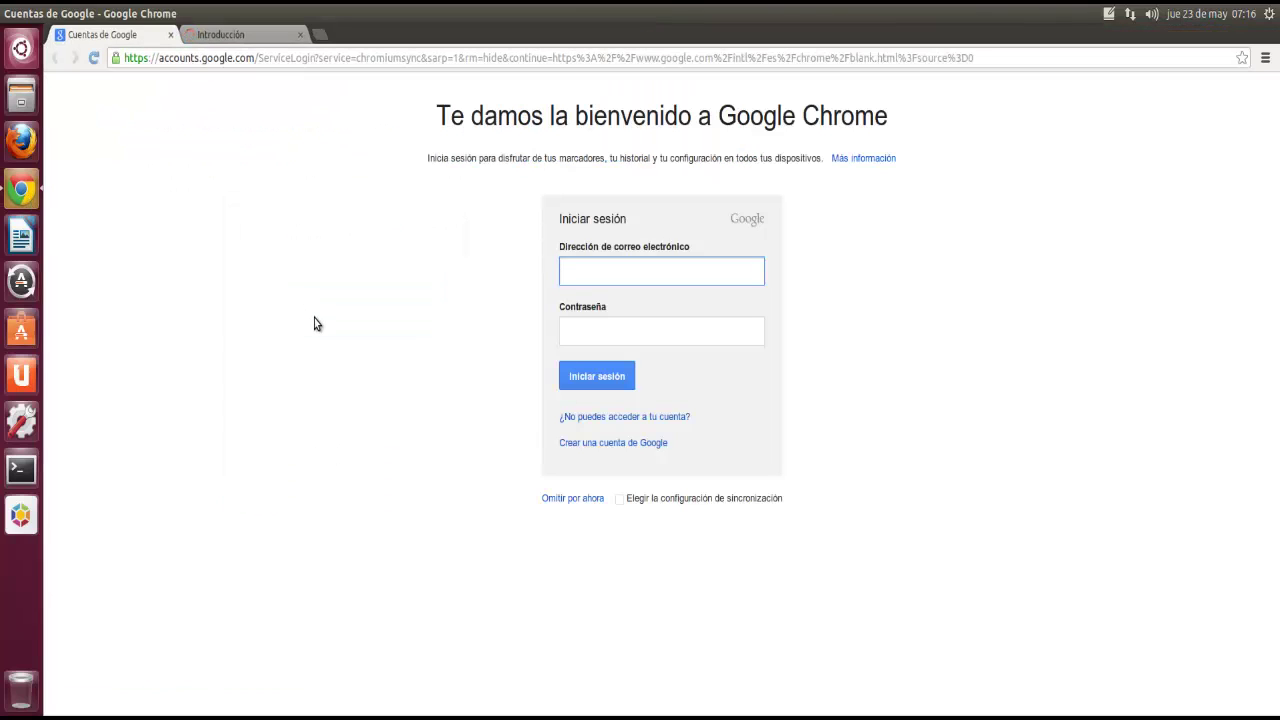
pyautogui.press('Tab')
pyautogui.write('••••••••')
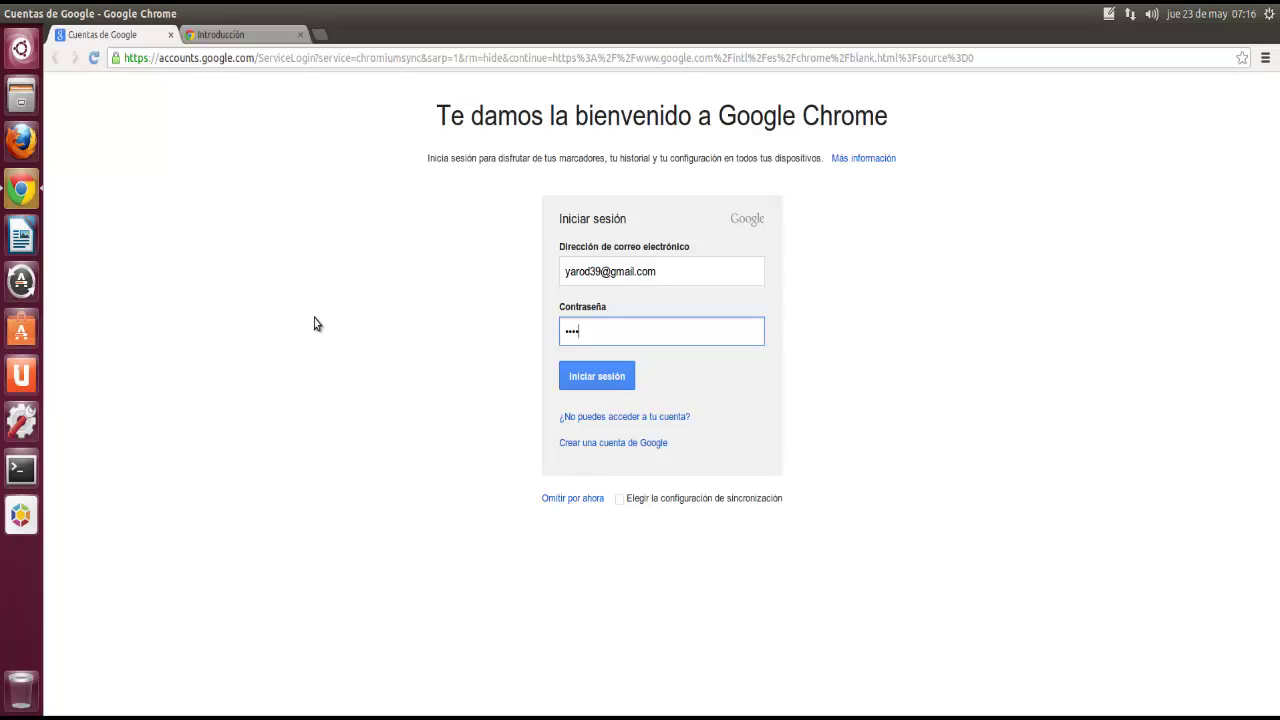
pyautogui.press('Return')
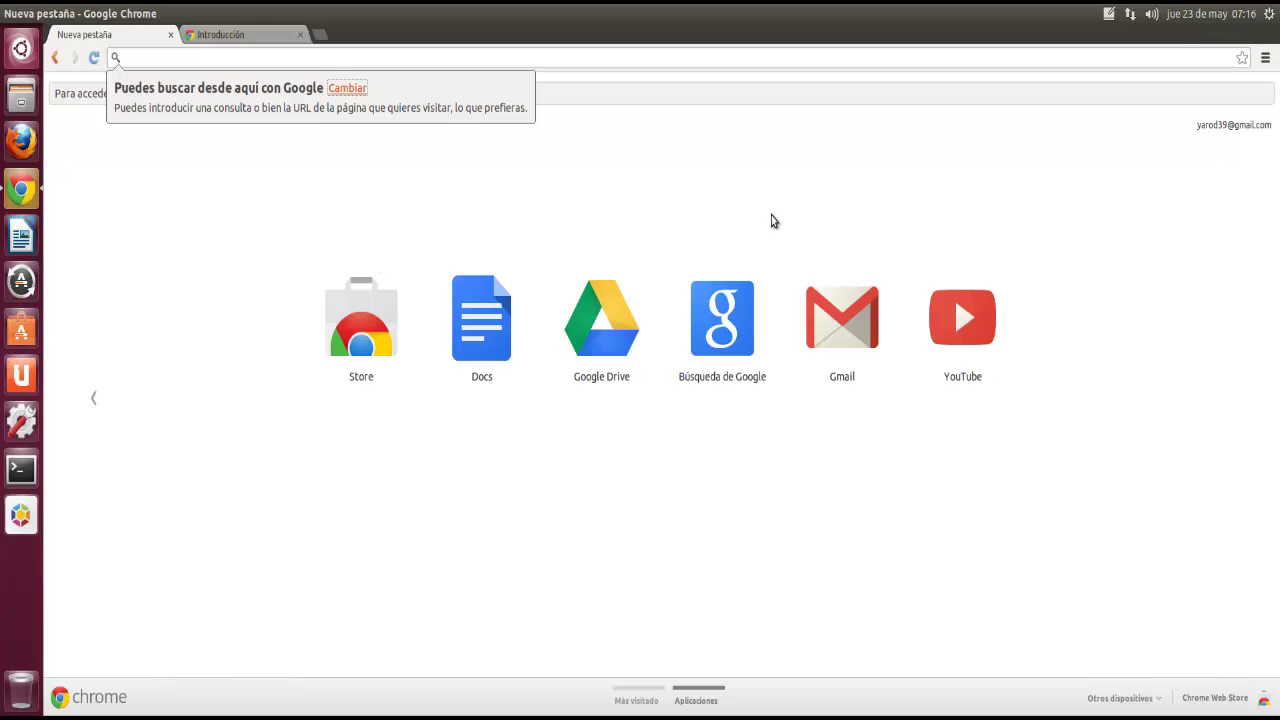
pyautogui.click(302, 36)
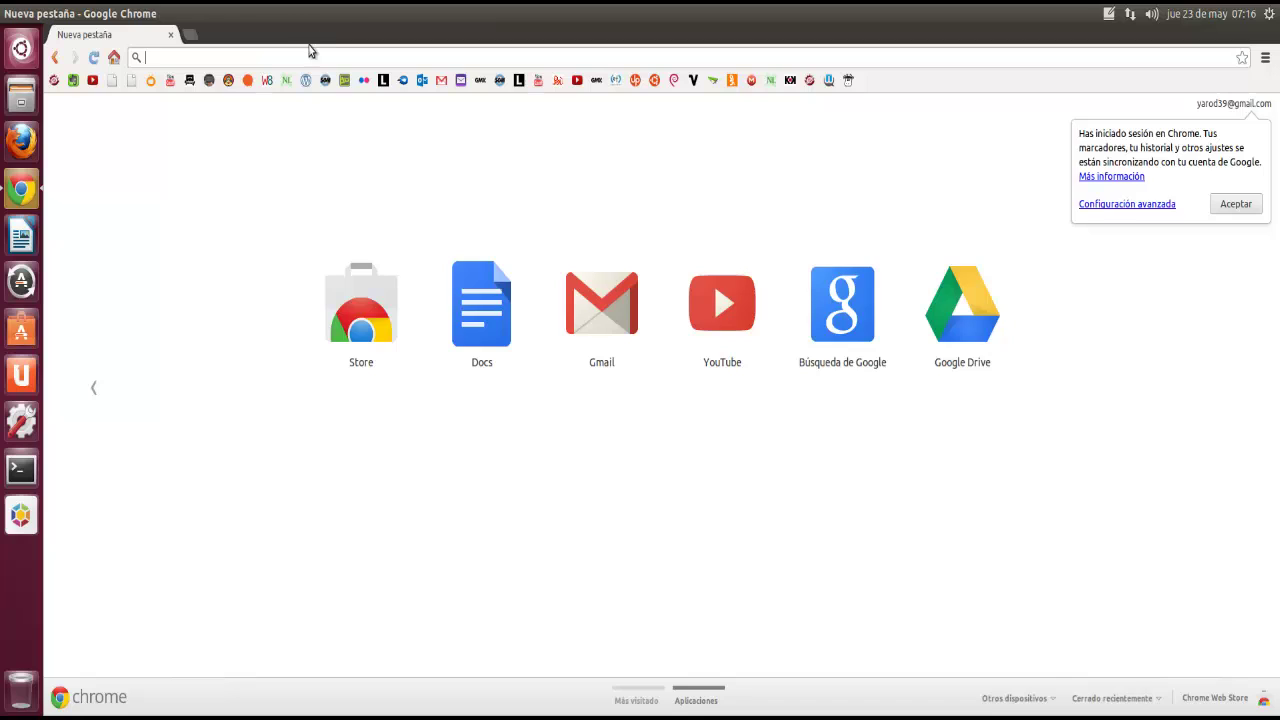
pyautogui.click(1240, 204)
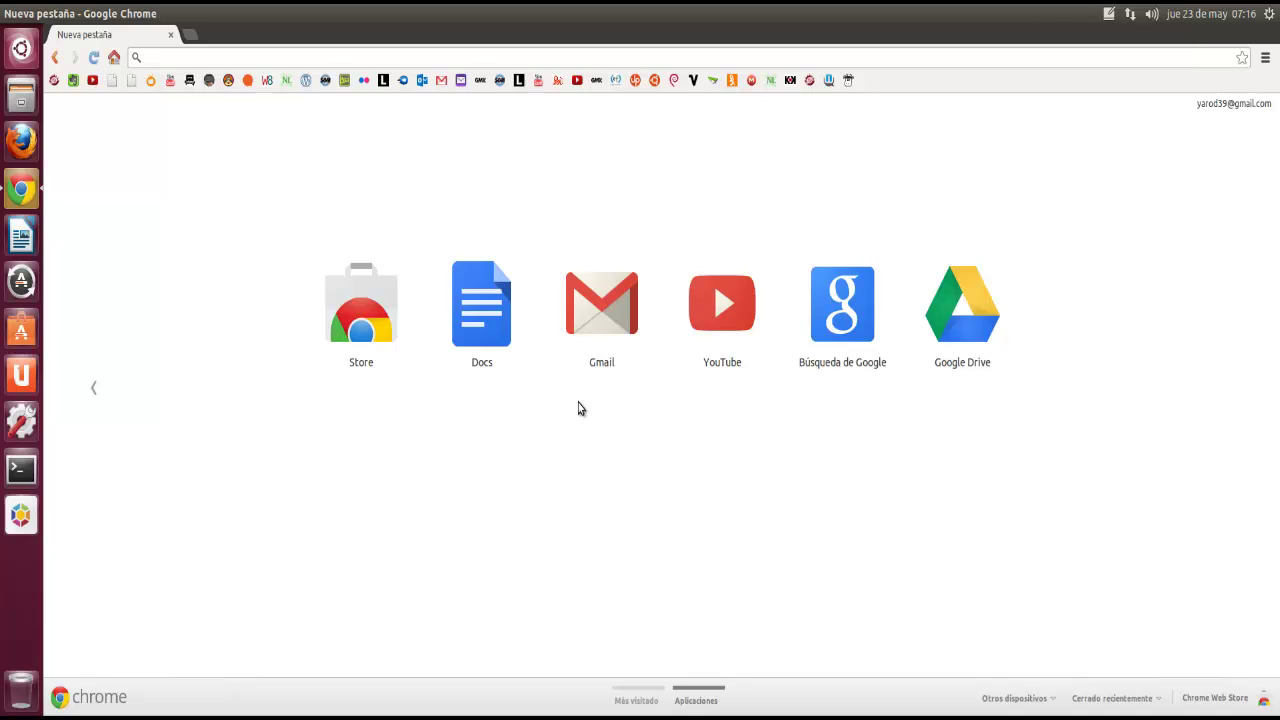
# Step: Open Gmail and open a YouTube subscription notification email
pyautogui.click(597, 318)
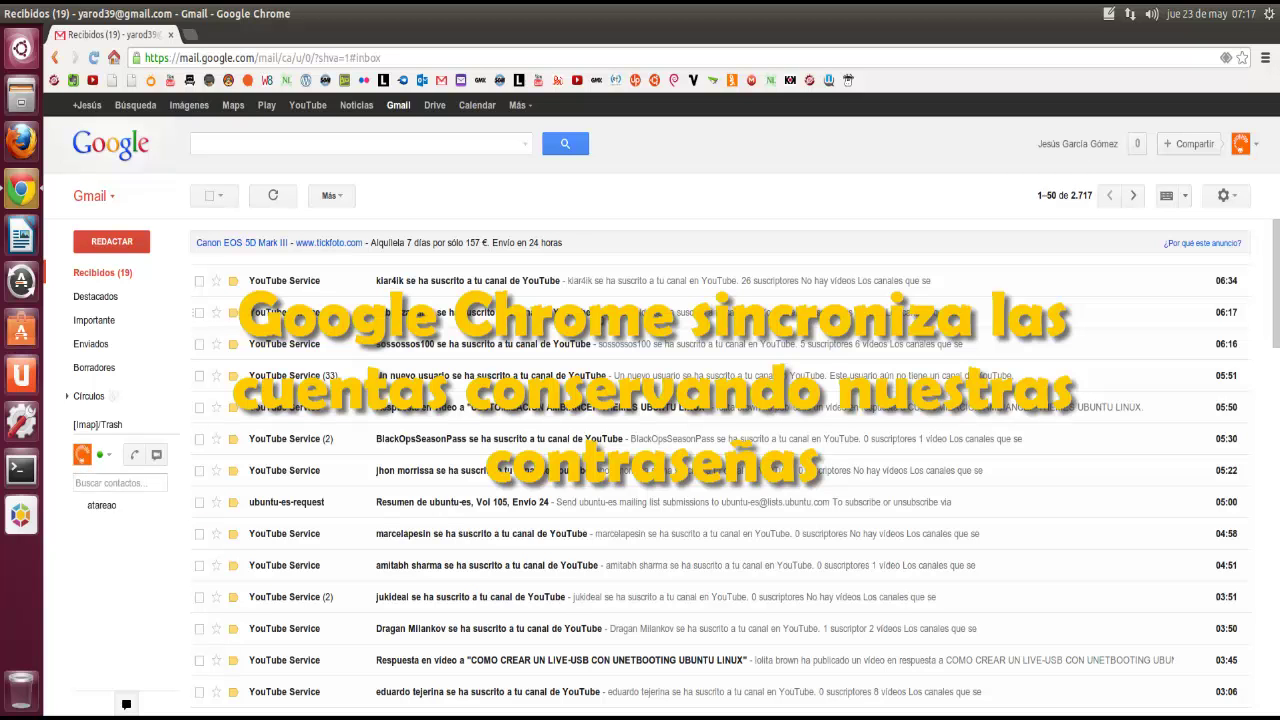
pyautogui.scroll(-5, 535, 542)
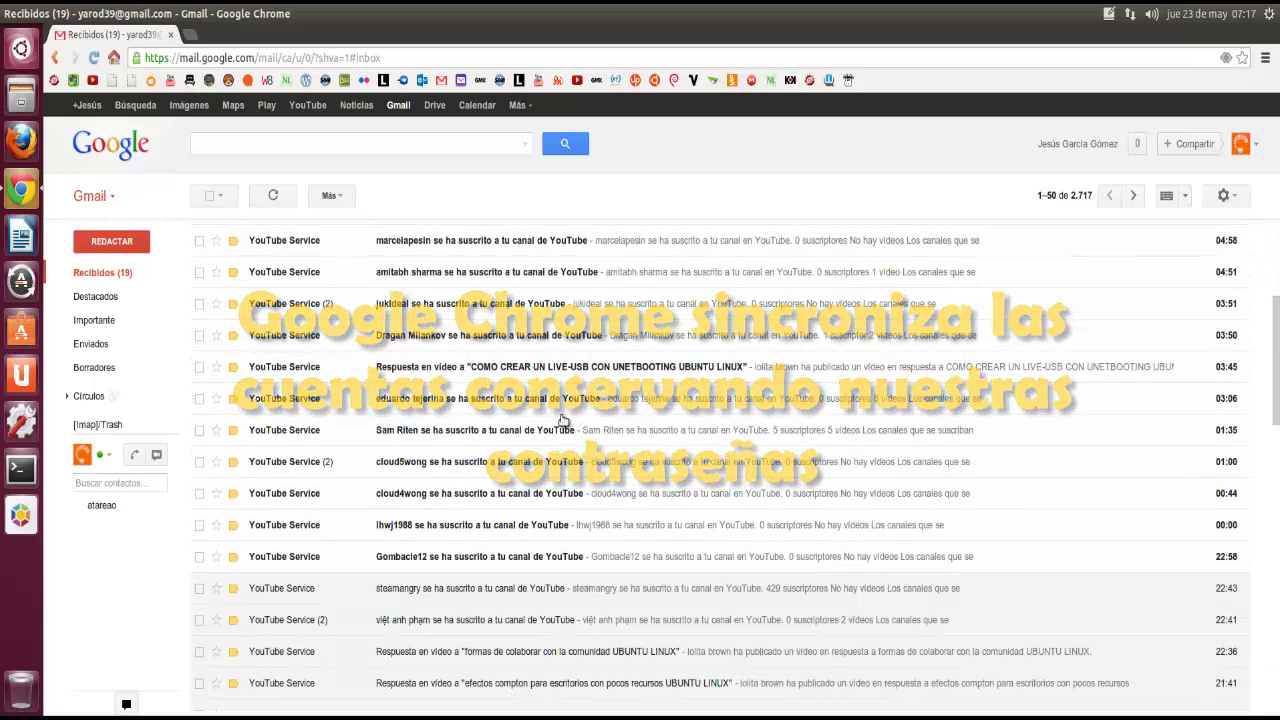
pyautogui.click(536, 556)
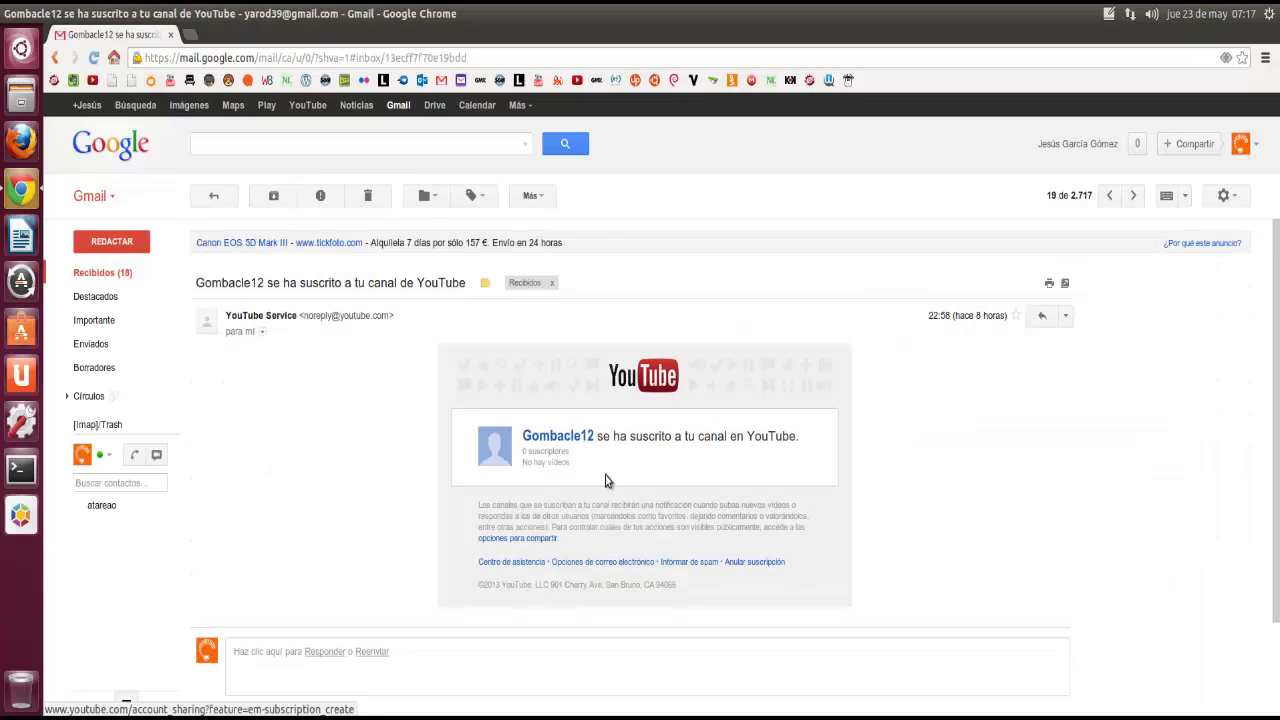
# Step: Step through newer conversations until reaching 1 of 2,717, then return to Recibidos
pyautogui.click(1110, 196)
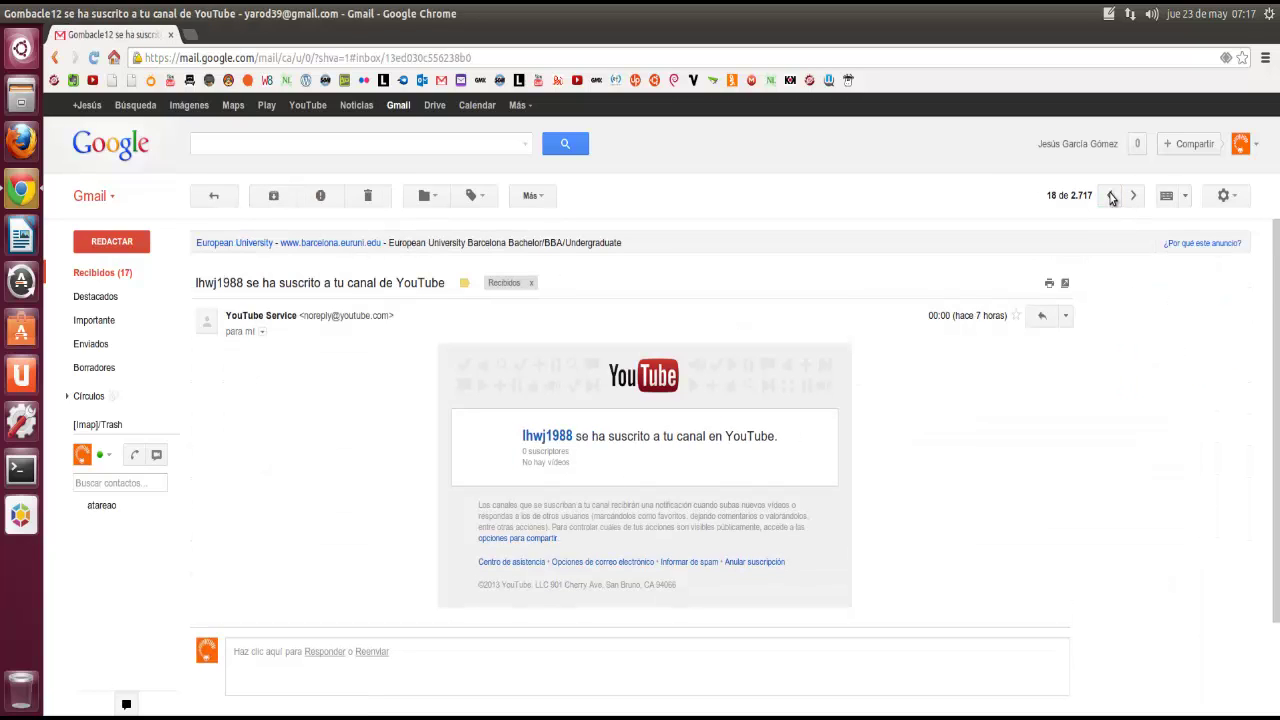
pyautogui.click(1110, 196)
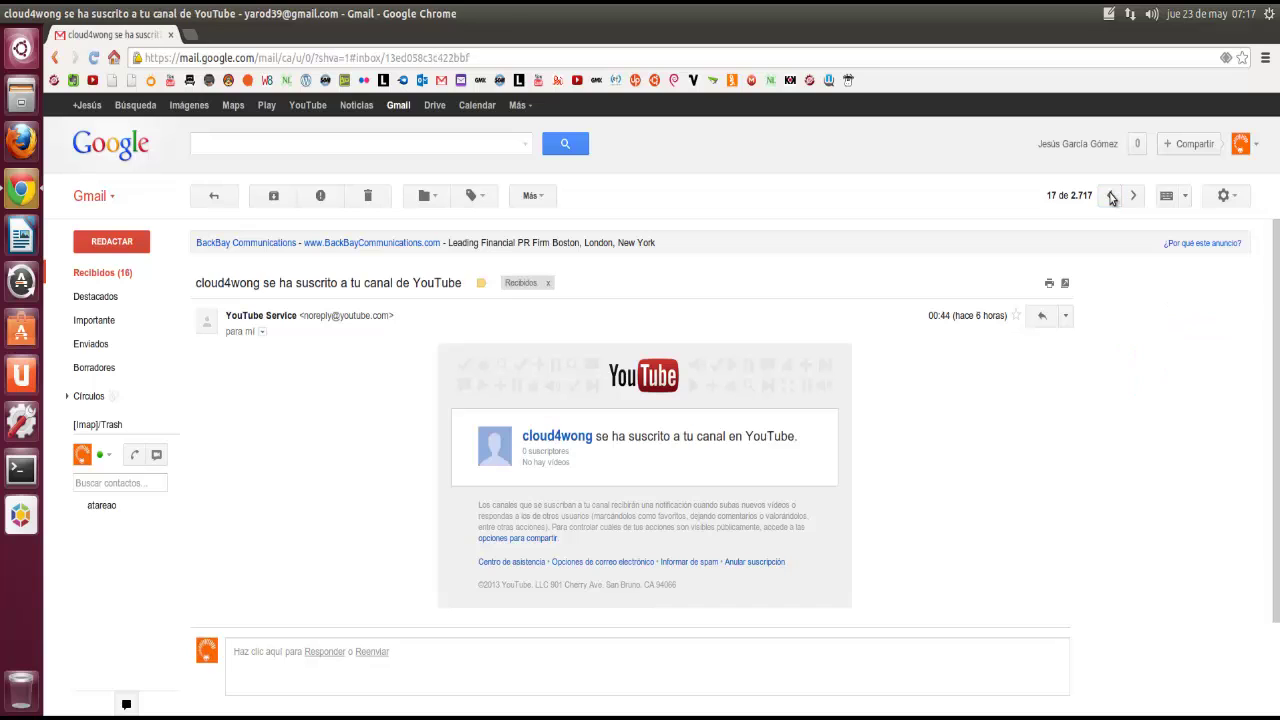
pyautogui.click(1110, 196)
pyautogui.click(1110, 196)
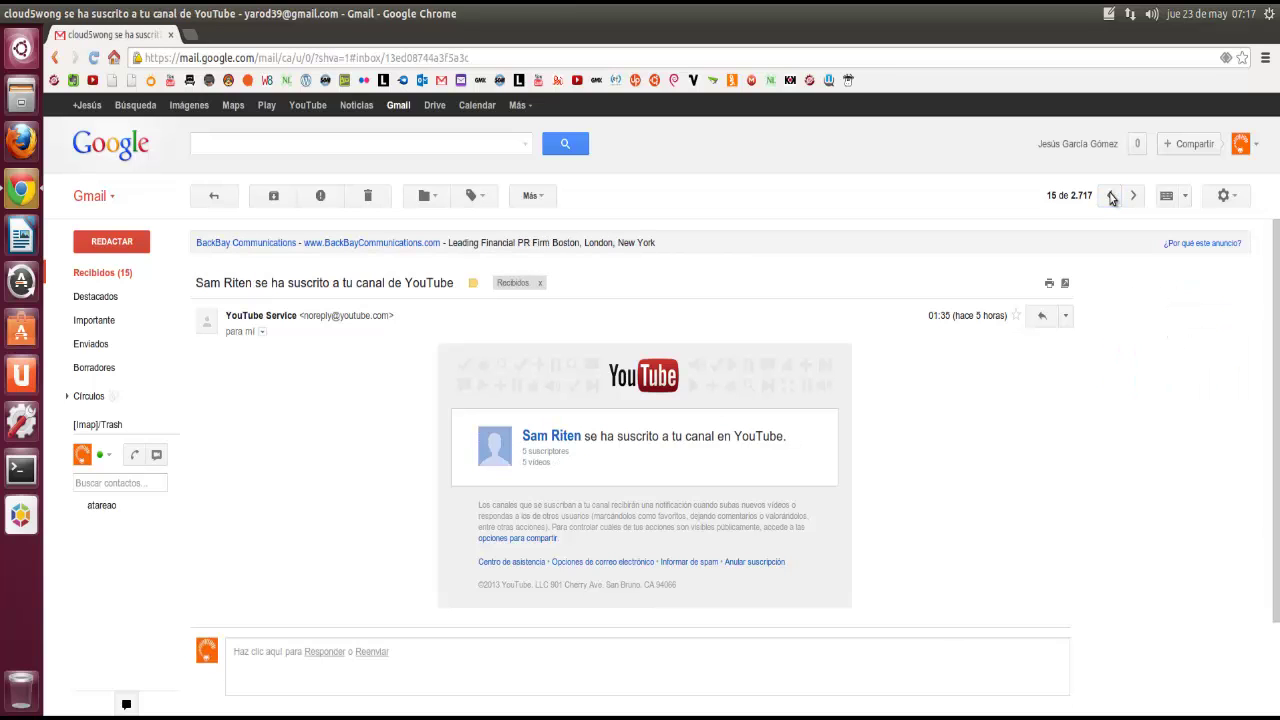
pyautogui.click(1110, 196)
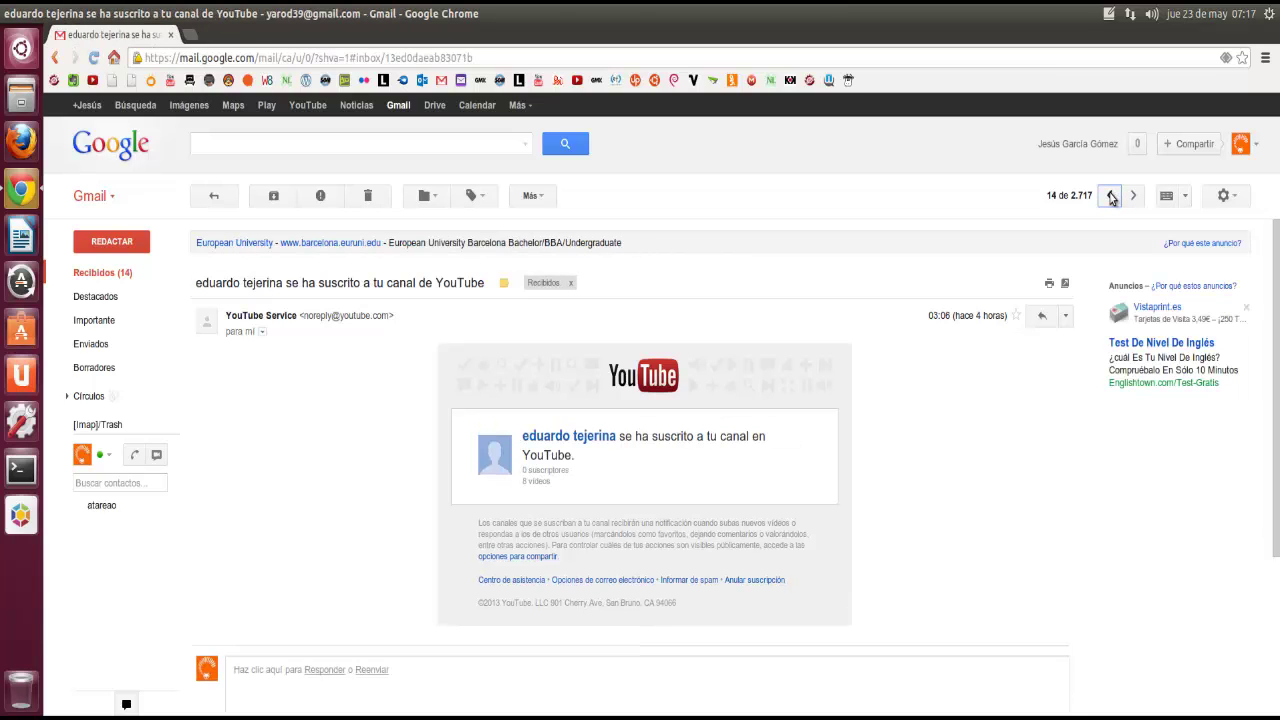
pyautogui.click(1110, 196)
pyautogui.click(1110, 196)
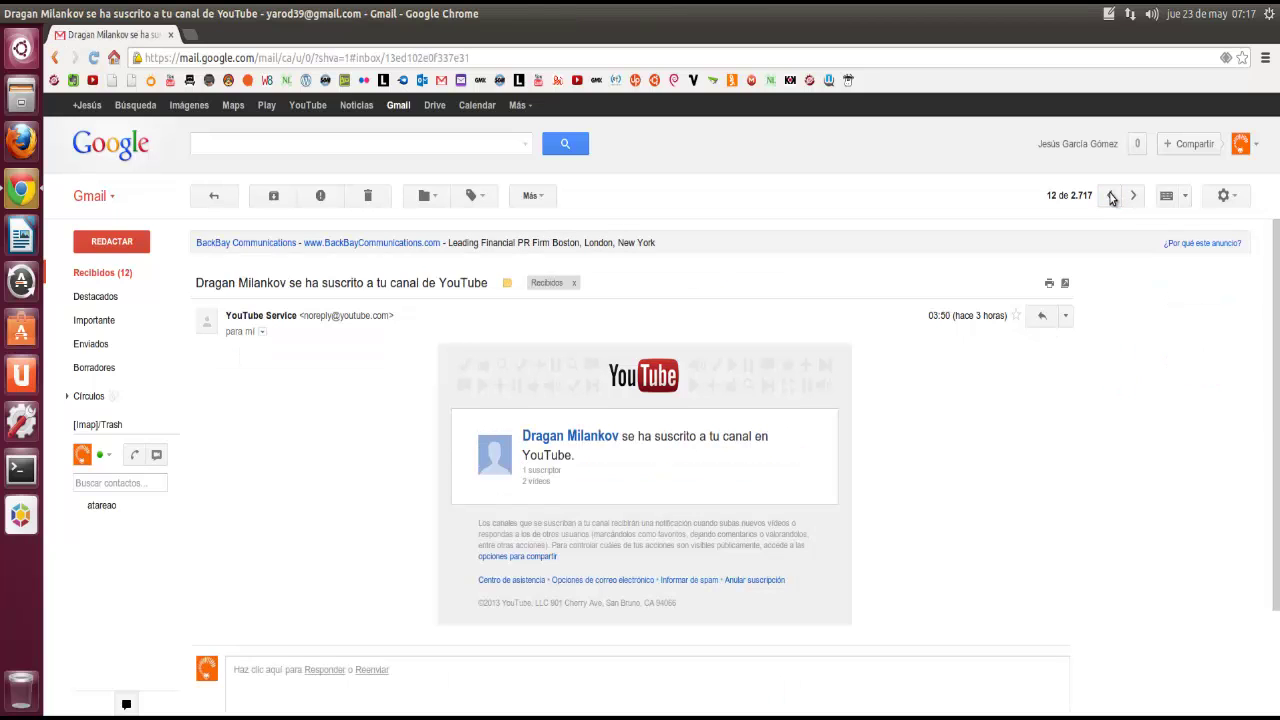
pyautogui.click(1110, 196)
pyautogui.click(1110, 196)
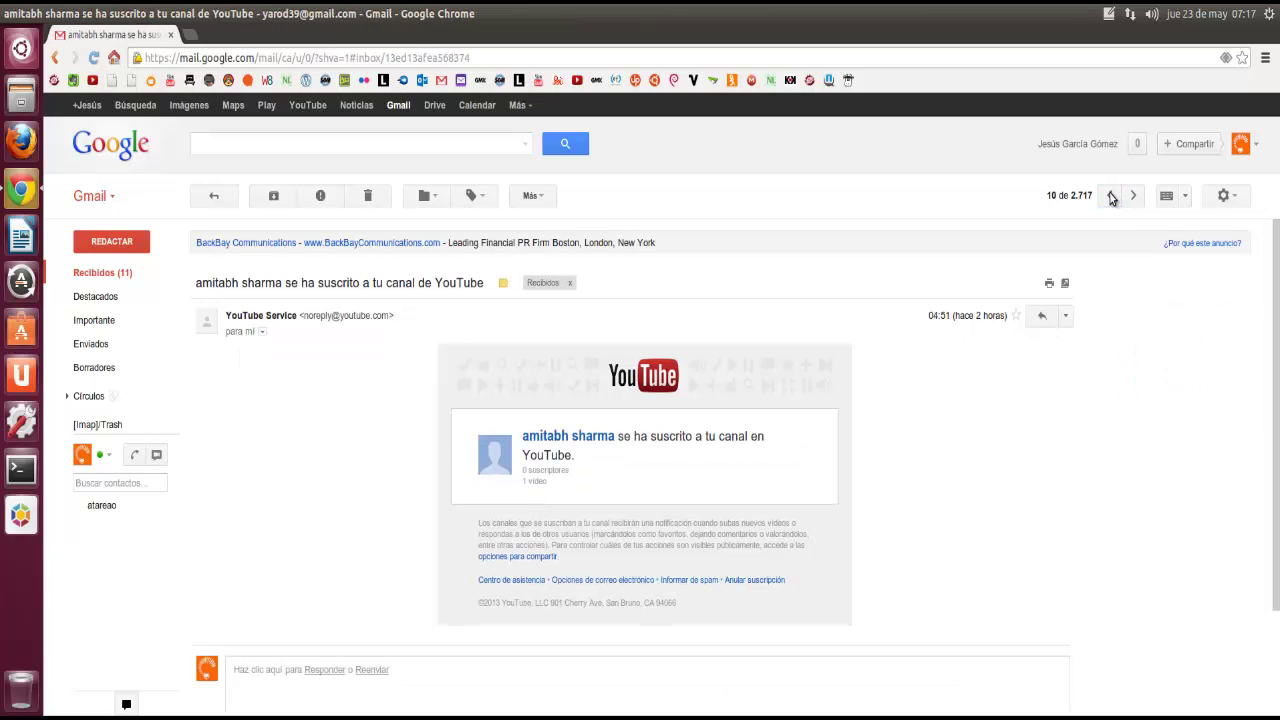
pyautogui.click(1110, 196)
pyautogui.click(1111, 197)
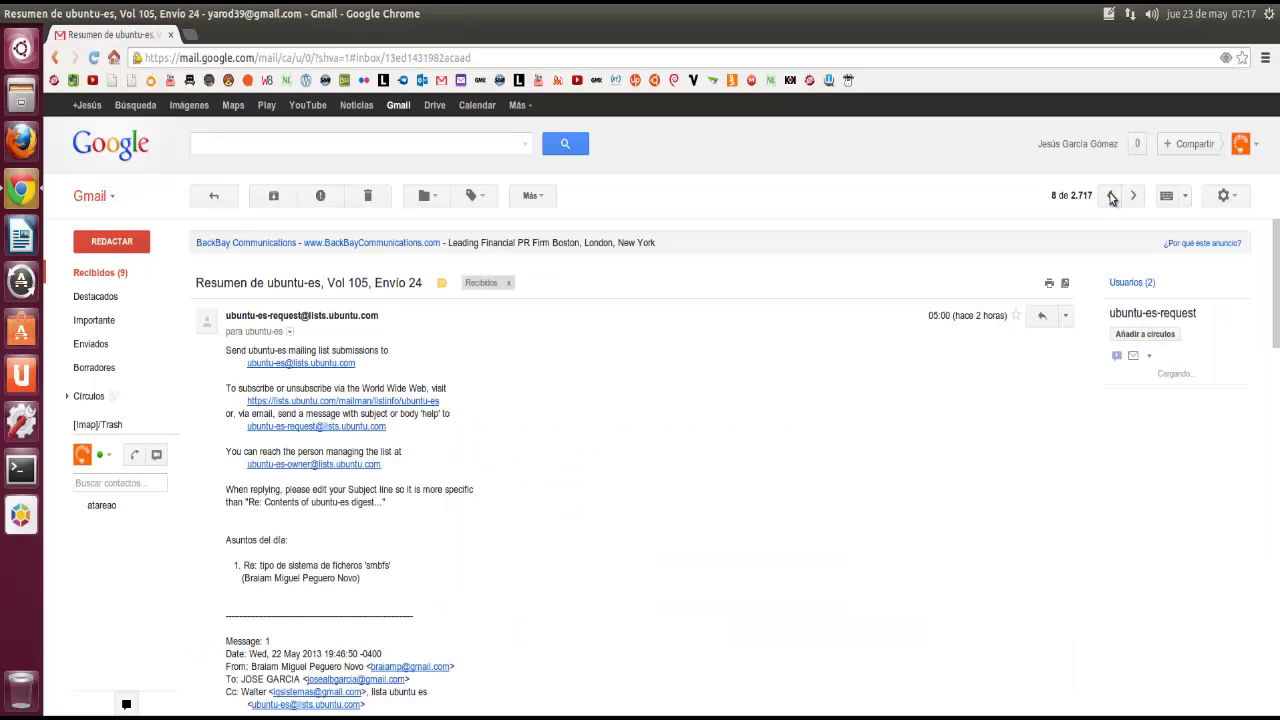
pyautogui.click(1111, 197)
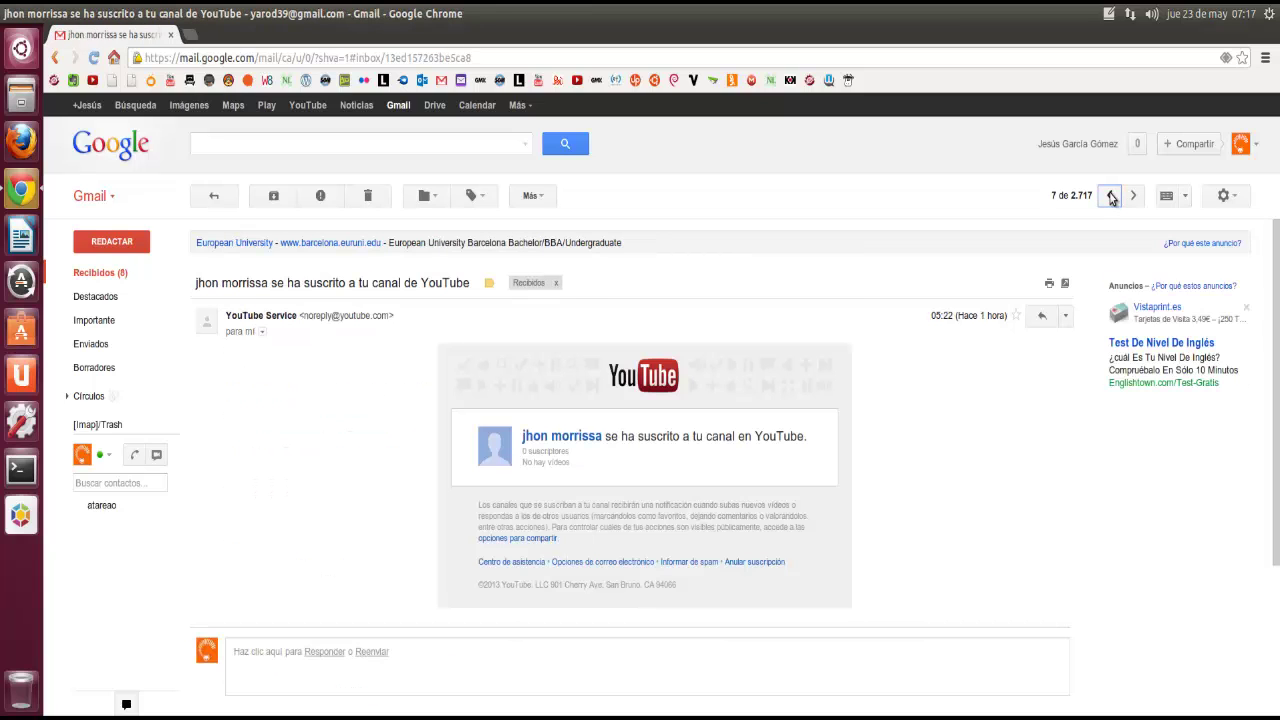
pyautogui.click(1111, 198)
pyautogui.click(1112, 197)
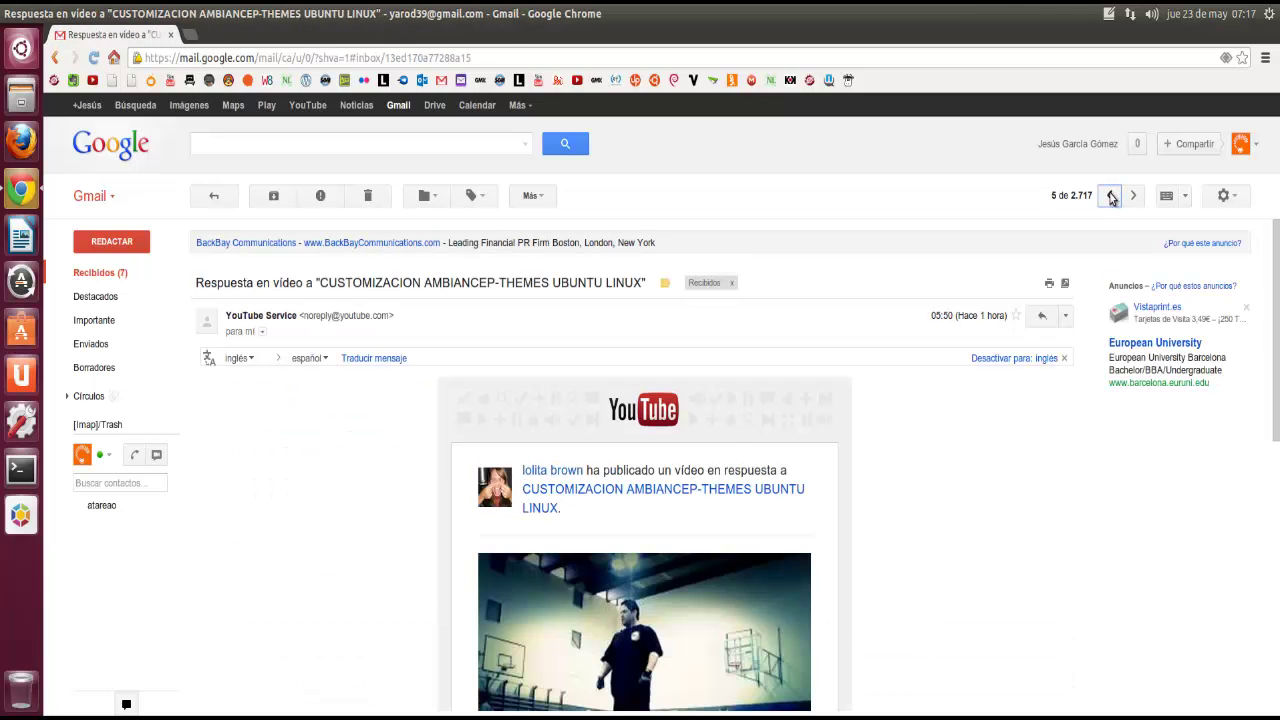
pyautogui.click(1112, 198)
pyautogui.click(1112, 197)
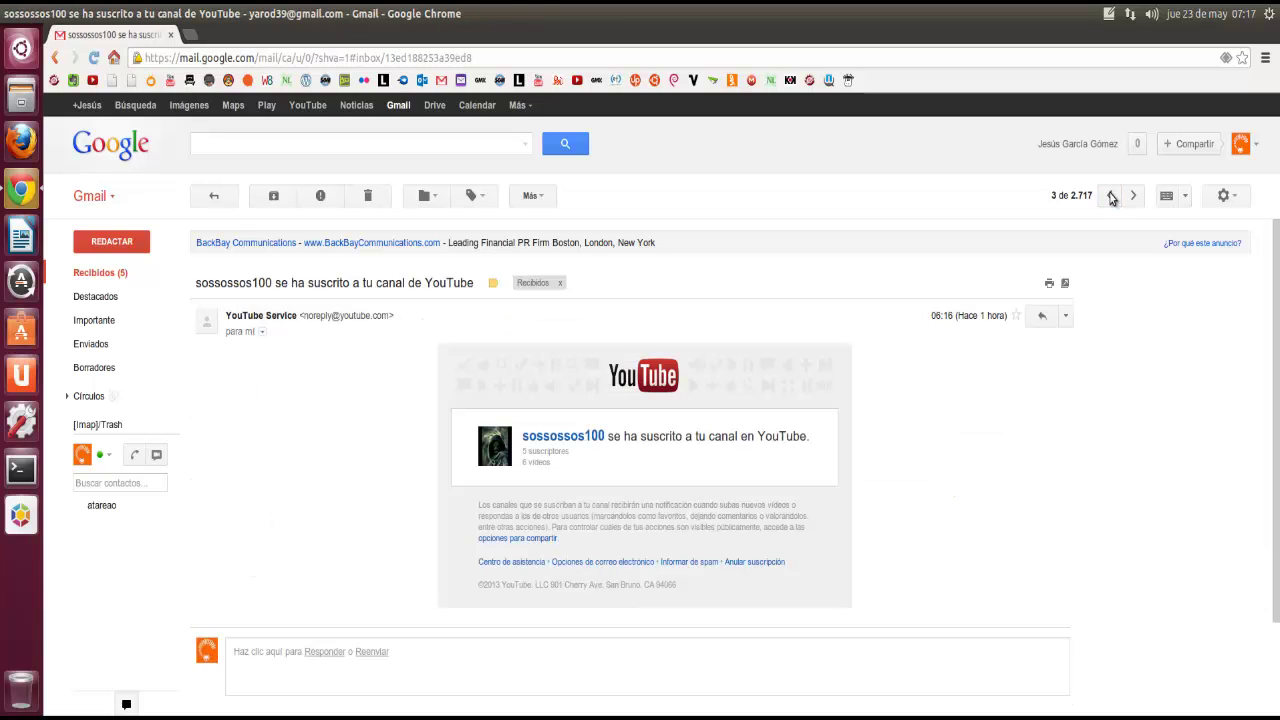
pyautogui.click(1112, 197)
pyautogui.click(1112, 198)
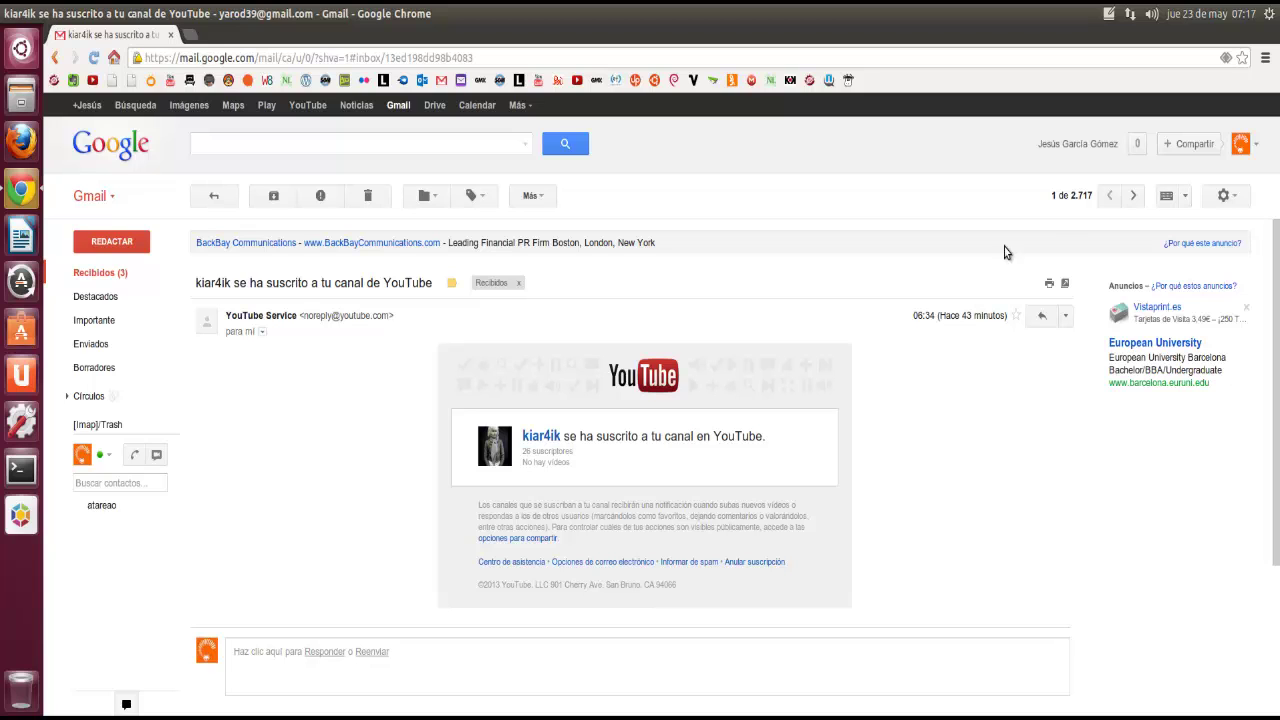
pyautogui.click(135, 279)
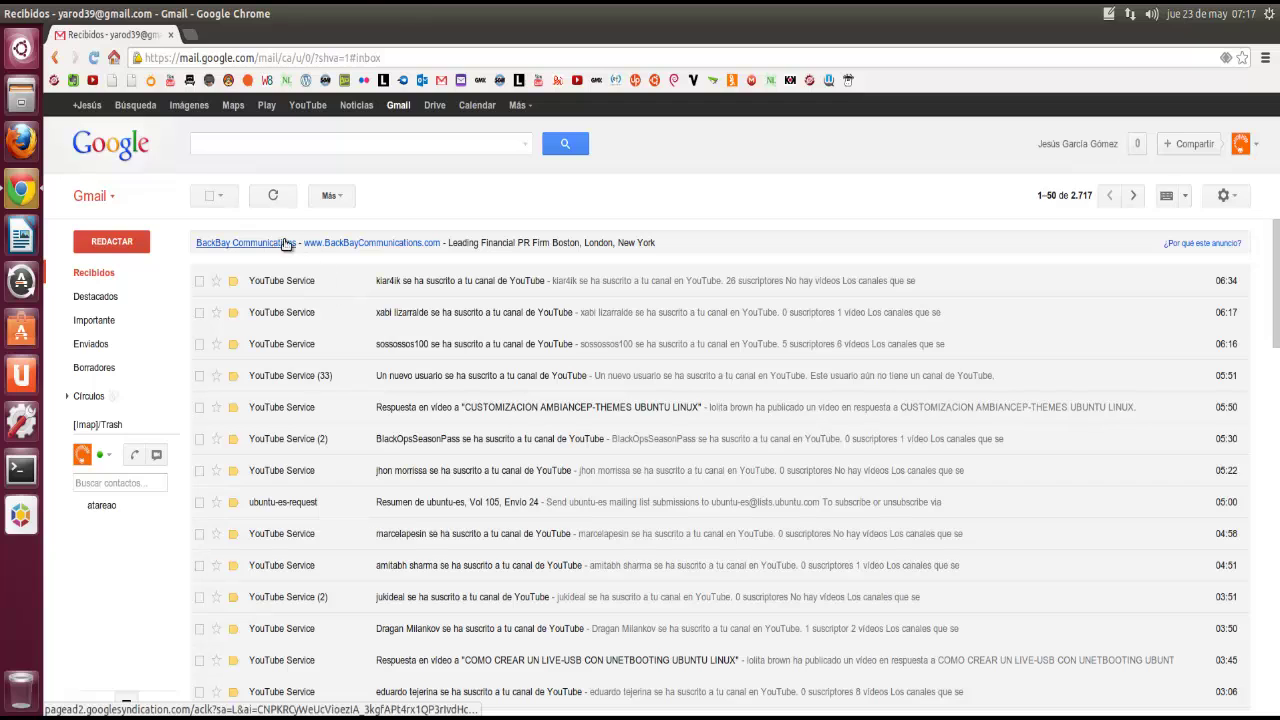
# Step: Open YouTube from the Google bar and sign in with the account
pyautogui.click(302, 108)
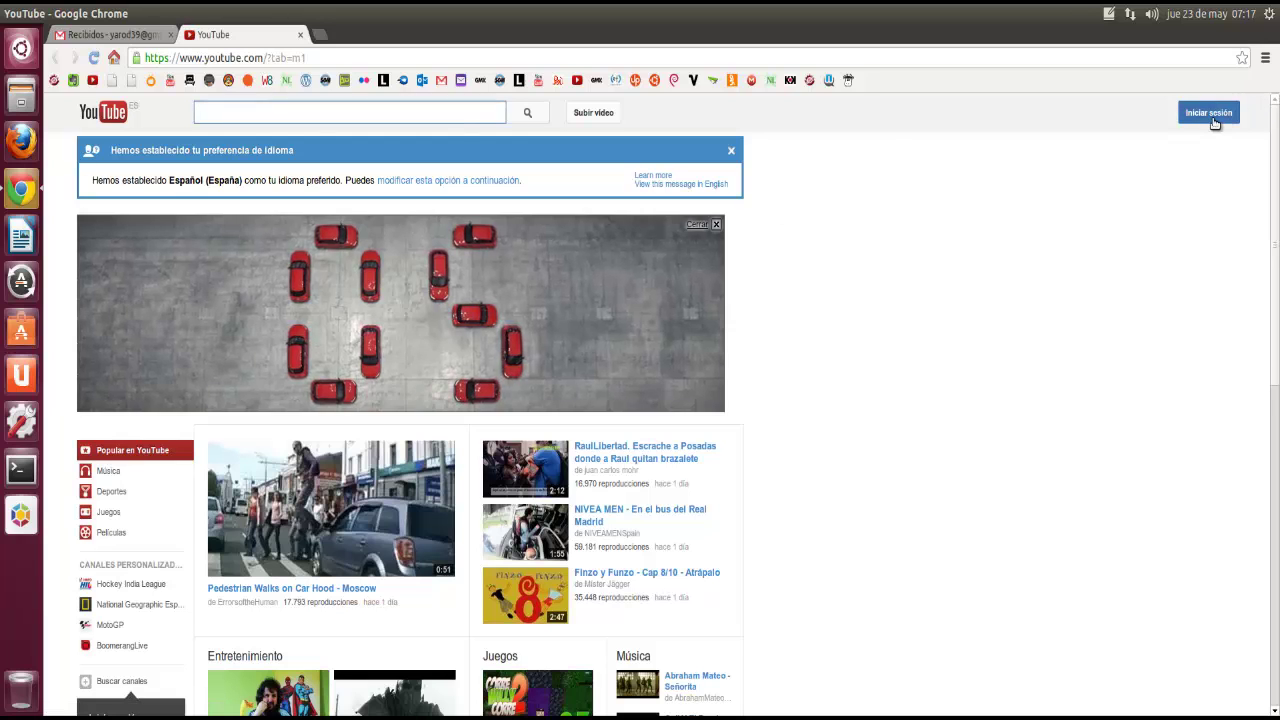
pyautogui.click(1212, 114)
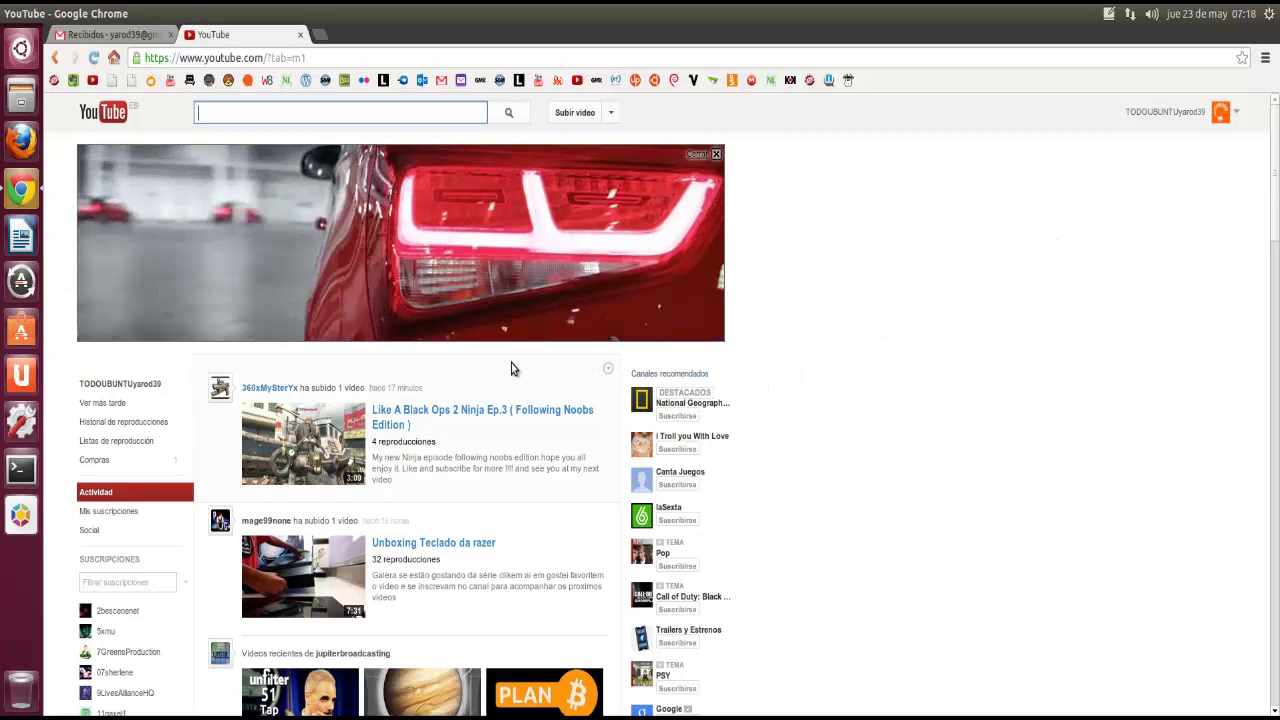
pyautogui.click(155, 384)
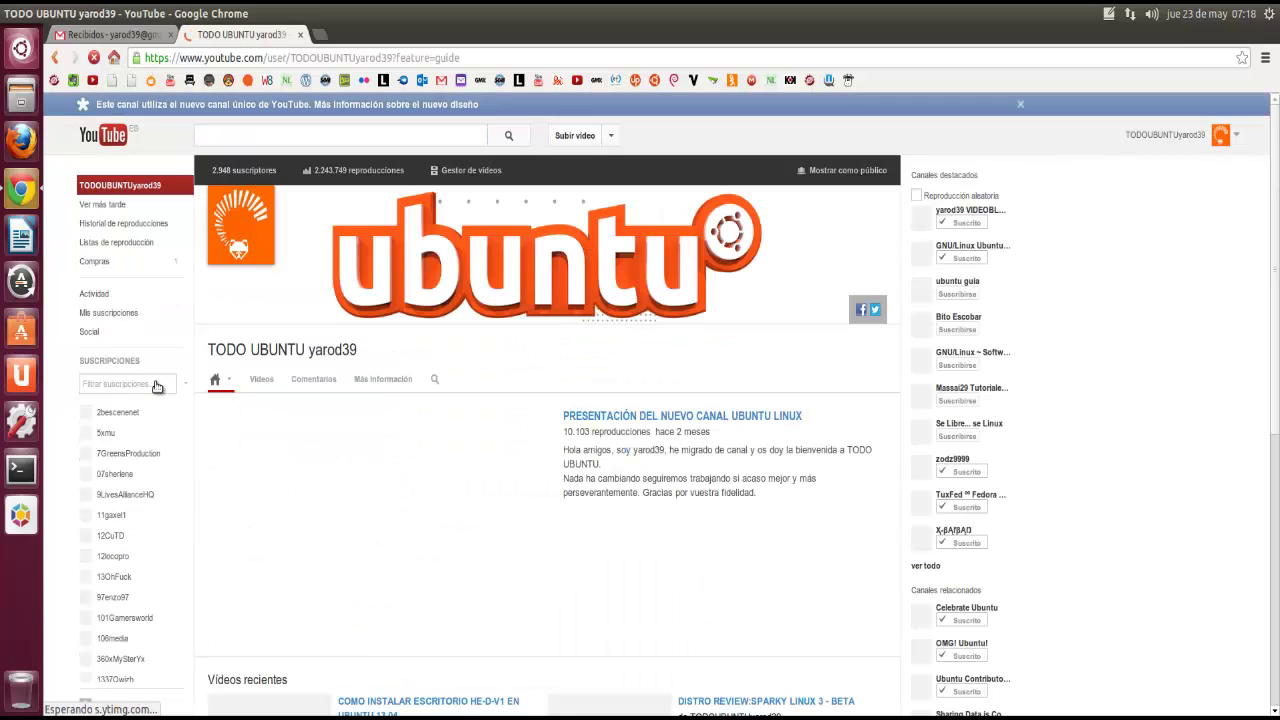
# Step: Read the newest video comment in the YouTube Bandeja de entrada, then close the tab
pyautogui.click(1176, 137)
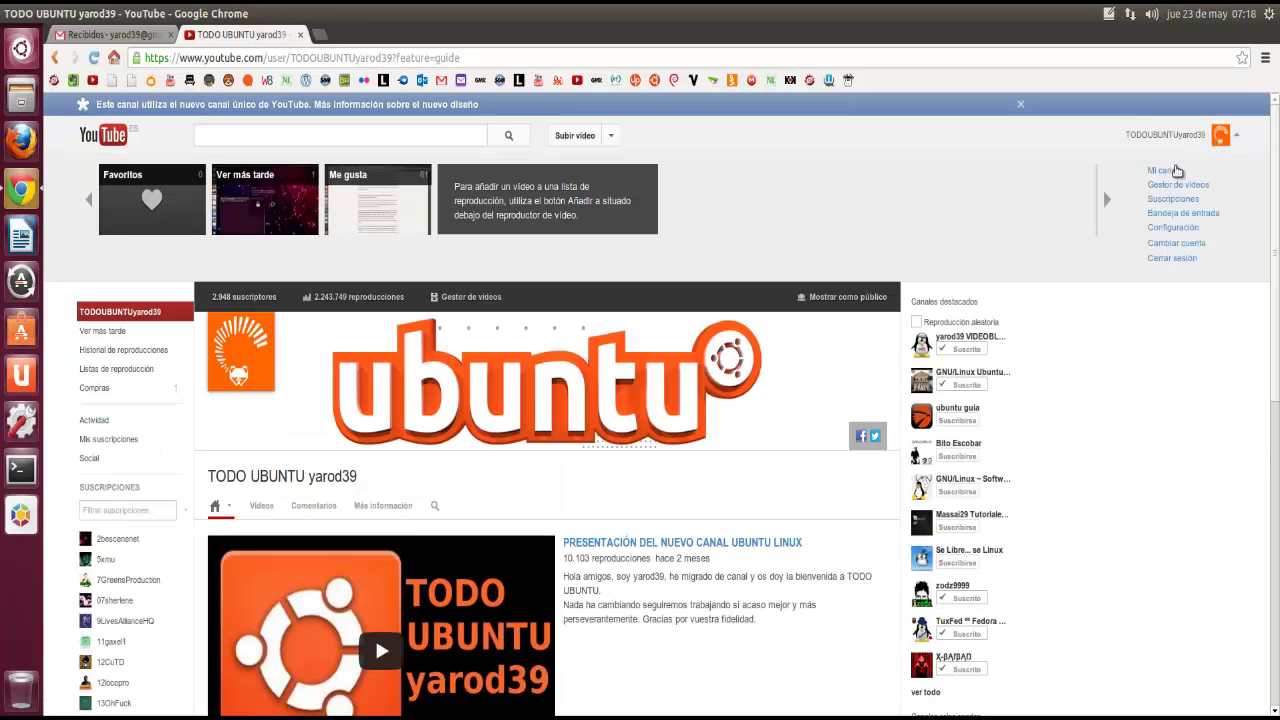
pyautogui.click(1170, 212)
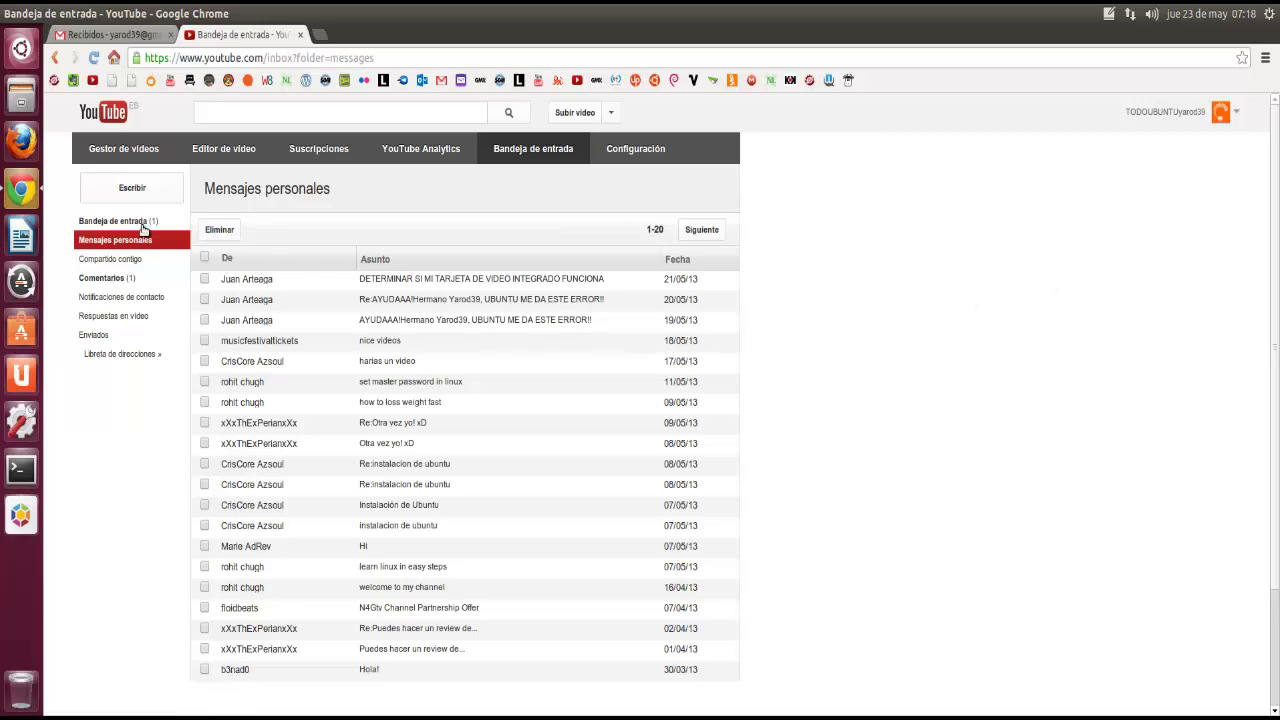
pyautogui.click(142, 222)
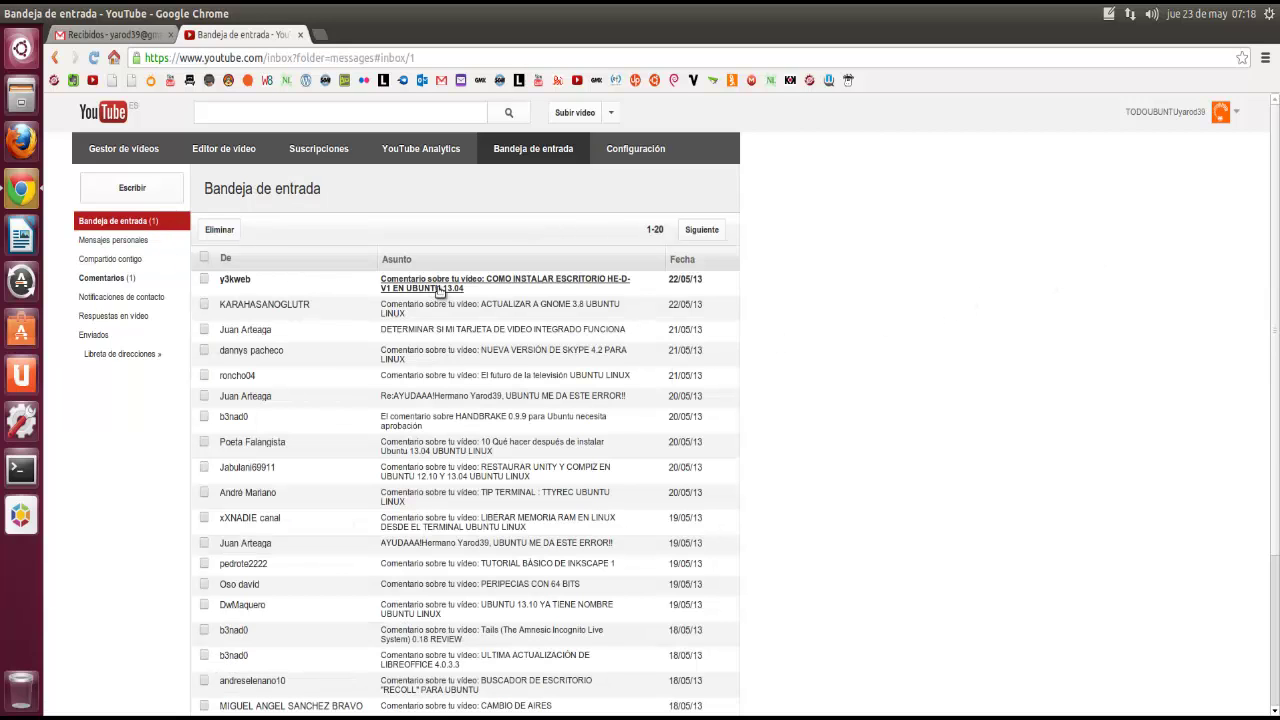
pyautogui.click(439, 287)
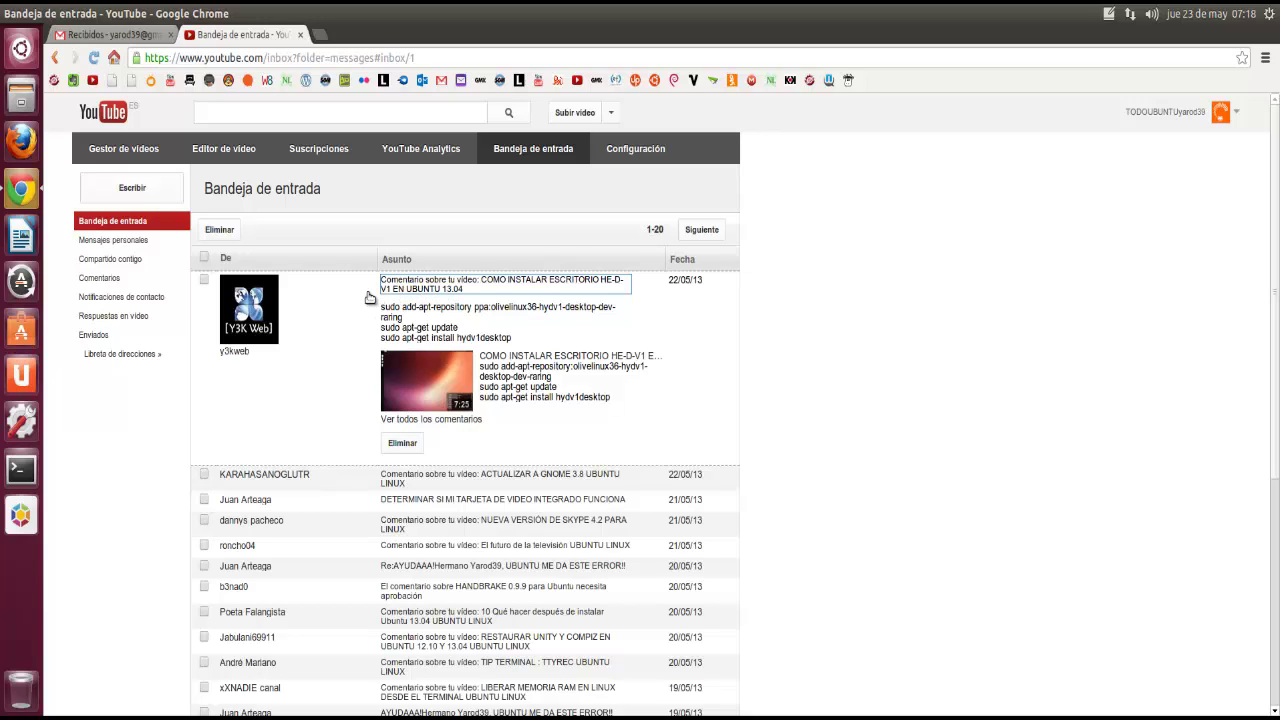
pyautogui.click(301, 36)
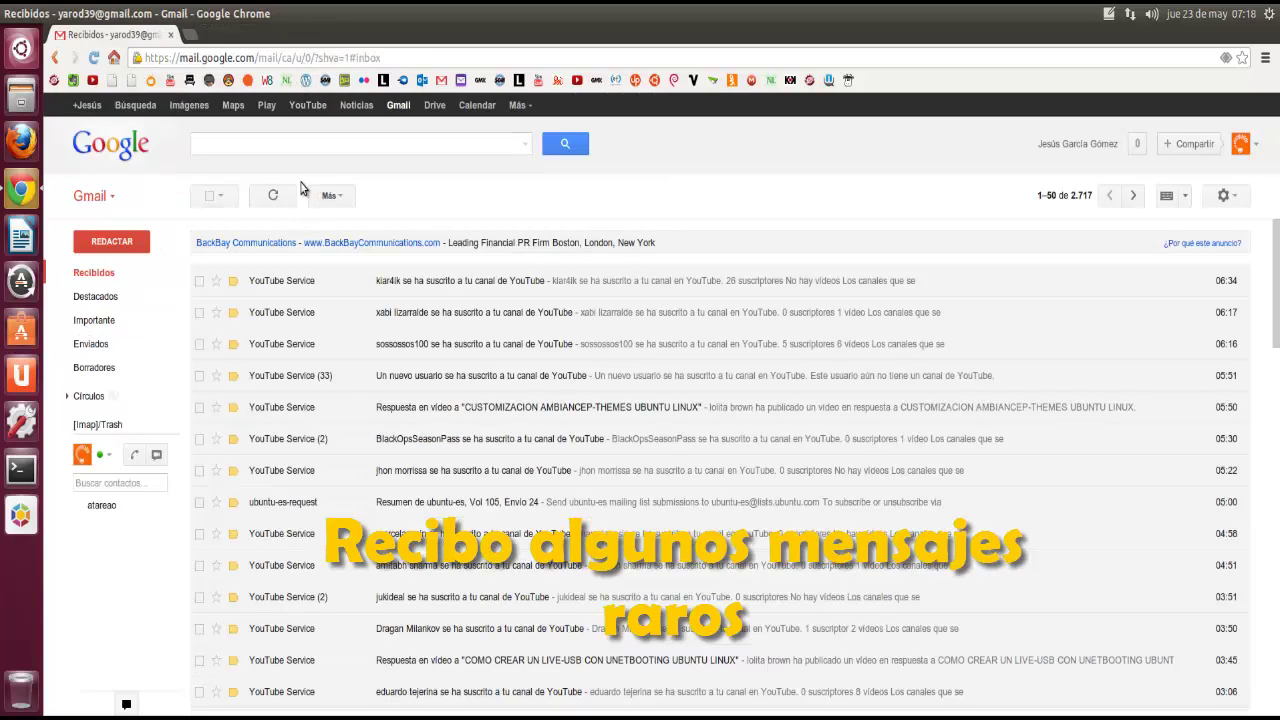
# Step: Open the WebUpd8 article 'Unity Tomboy Lens Available for Ubuntu 13.04' and minimize Chrome
pyautogui.click(267, 80)
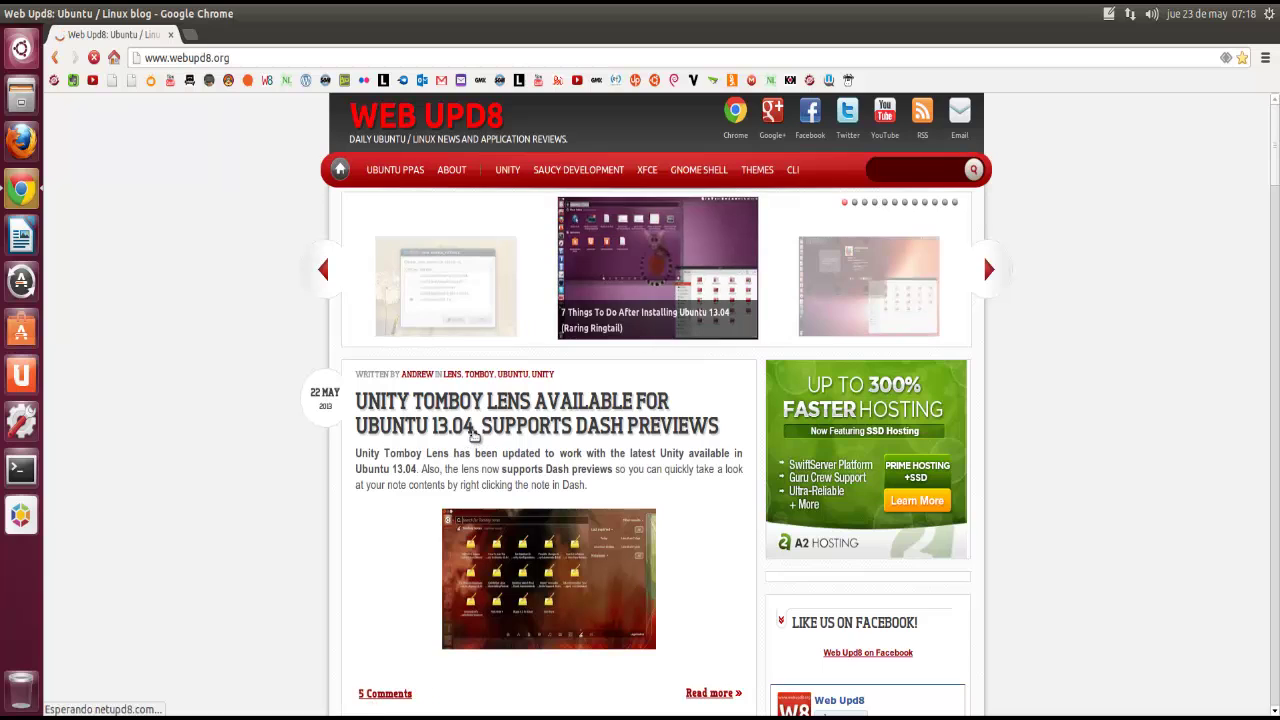
pyautogui.click(484, 412)
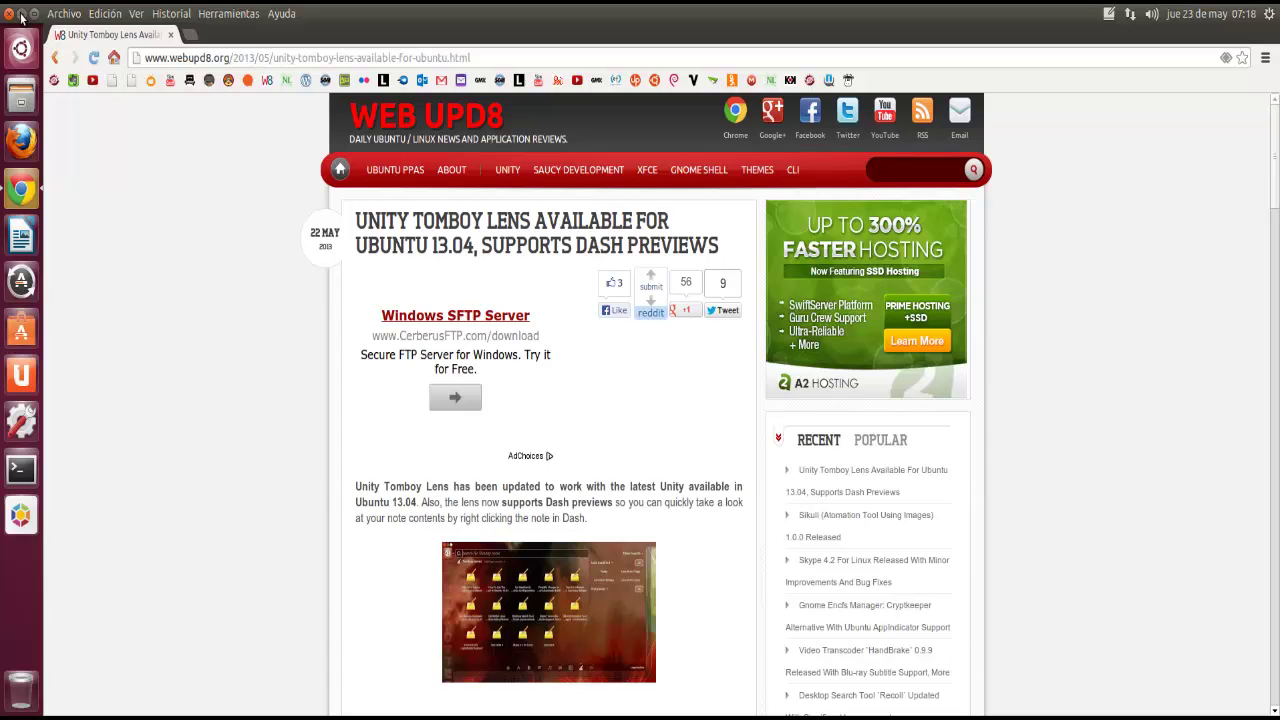
pyautogui.click(20, 16)
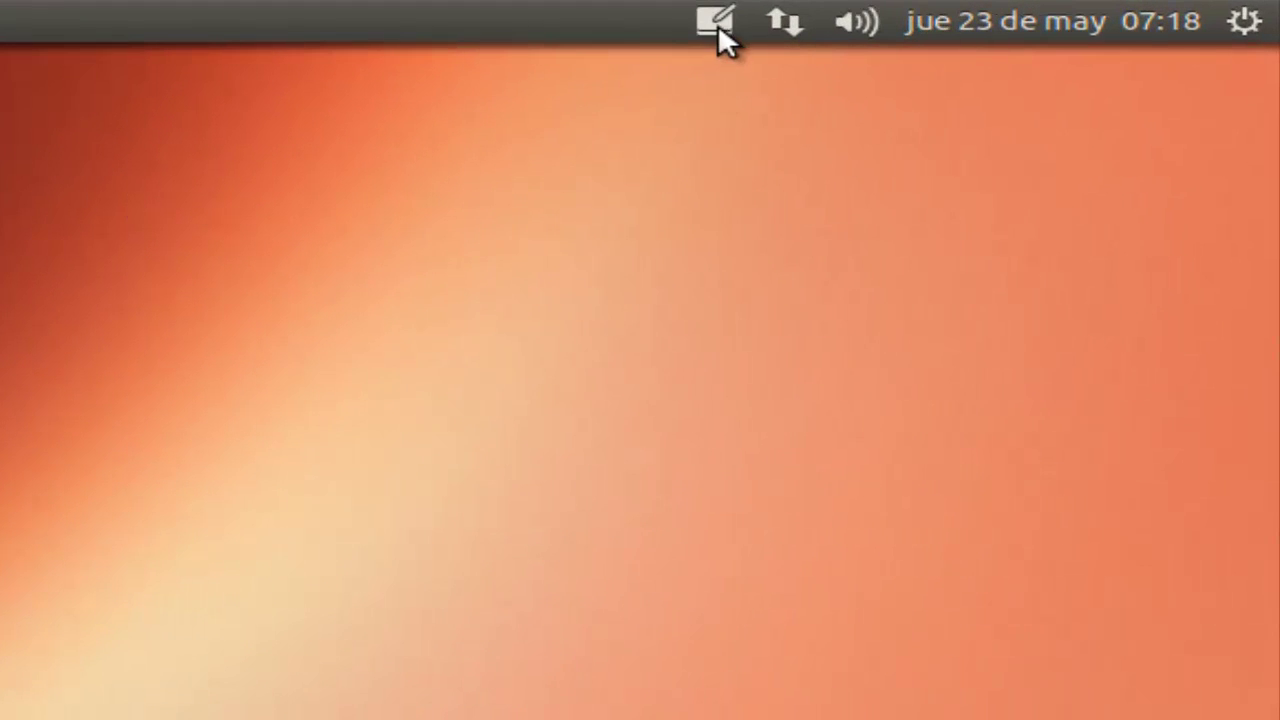
# Step: Create a new Tomboy note titled 'Recordatorio'
pyautogui.click(722, 22)
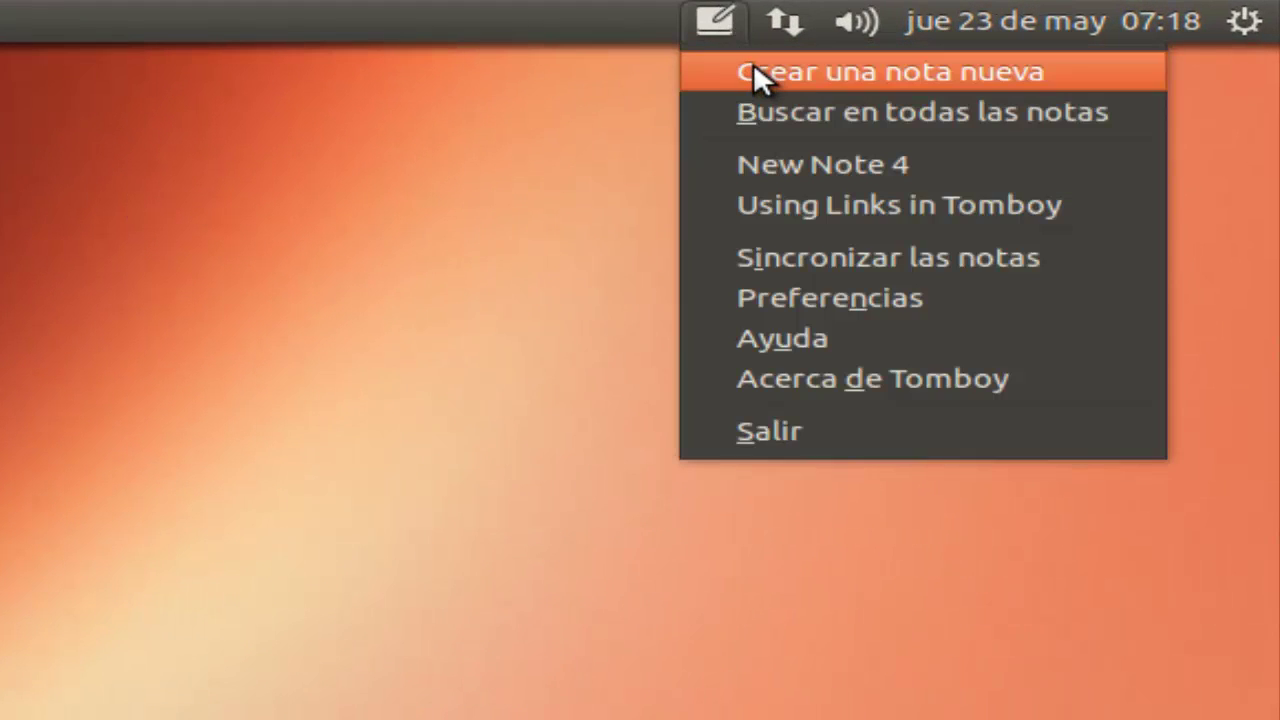
pyautogui.click(753, 66)
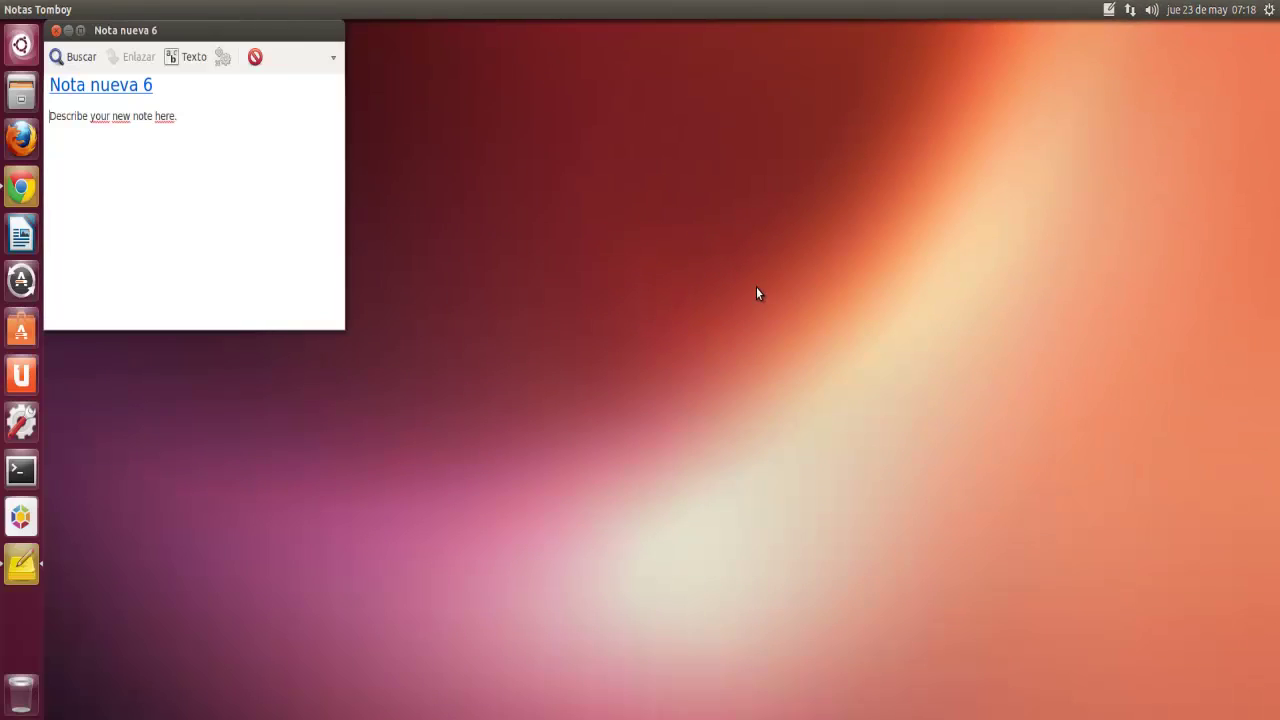
pyautogui.tripleClick(185, 84)
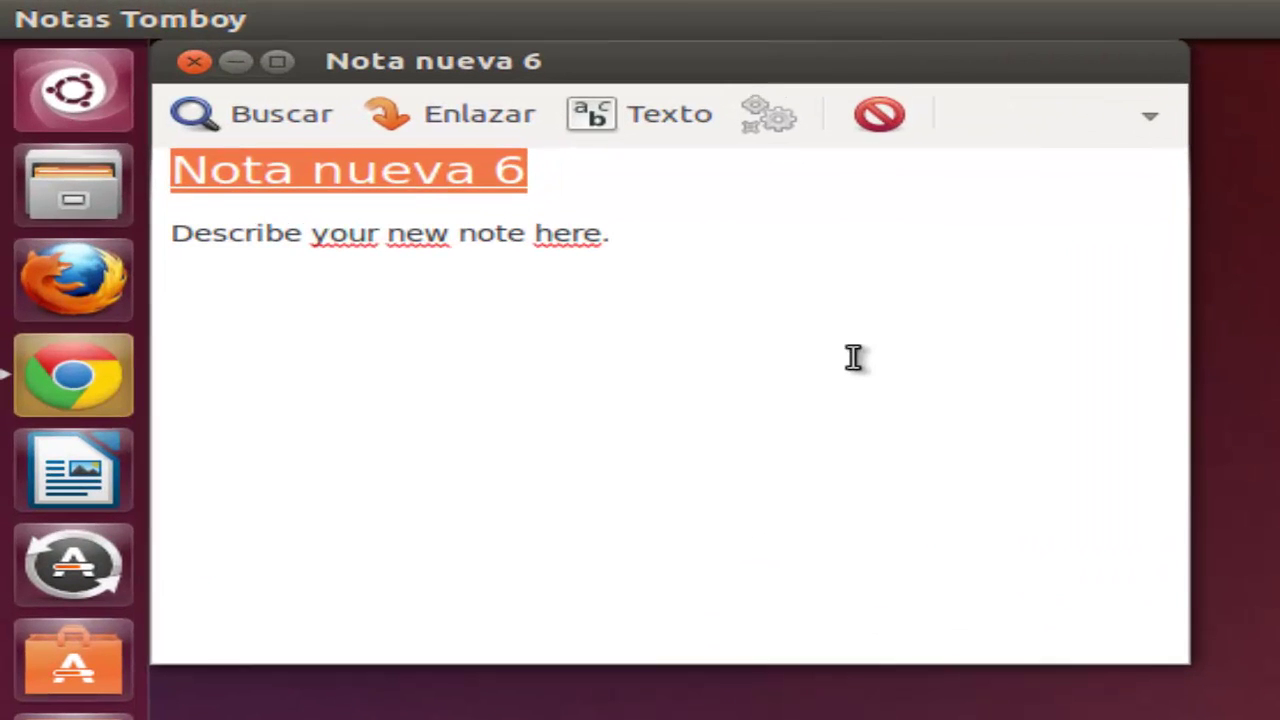
pyautogui.write('Recor')
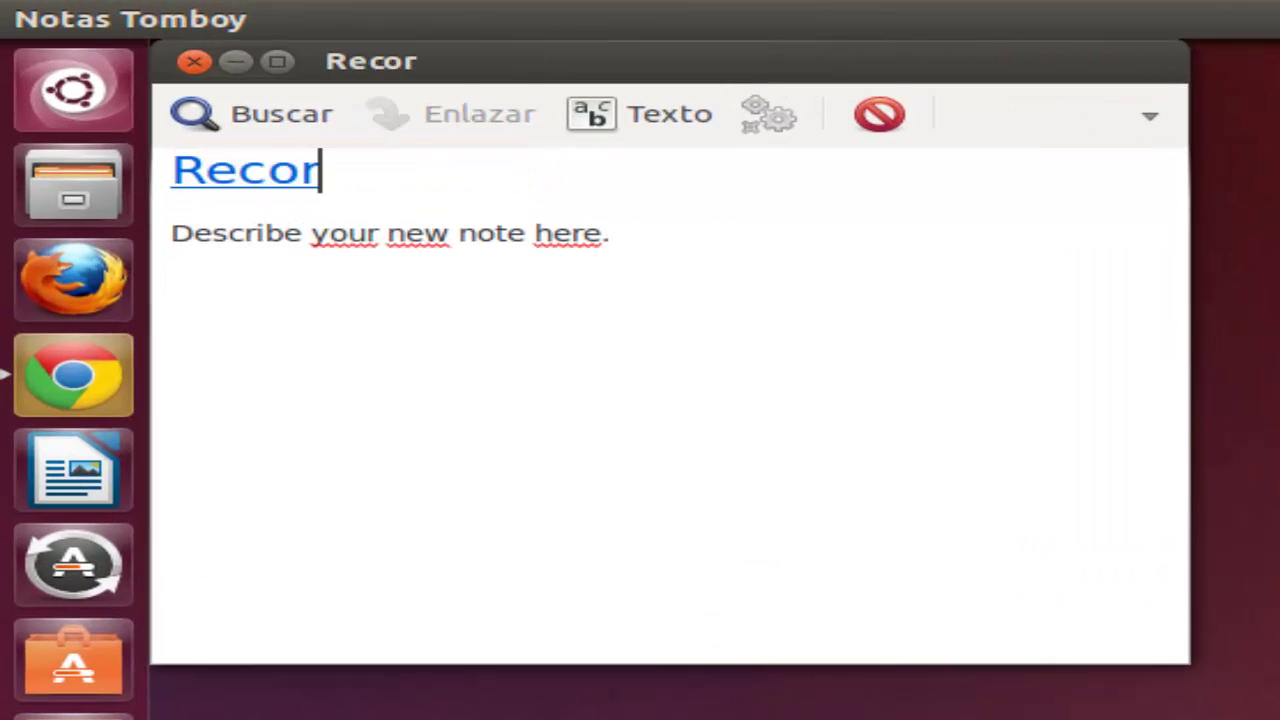
pyautogui.write('datorio')
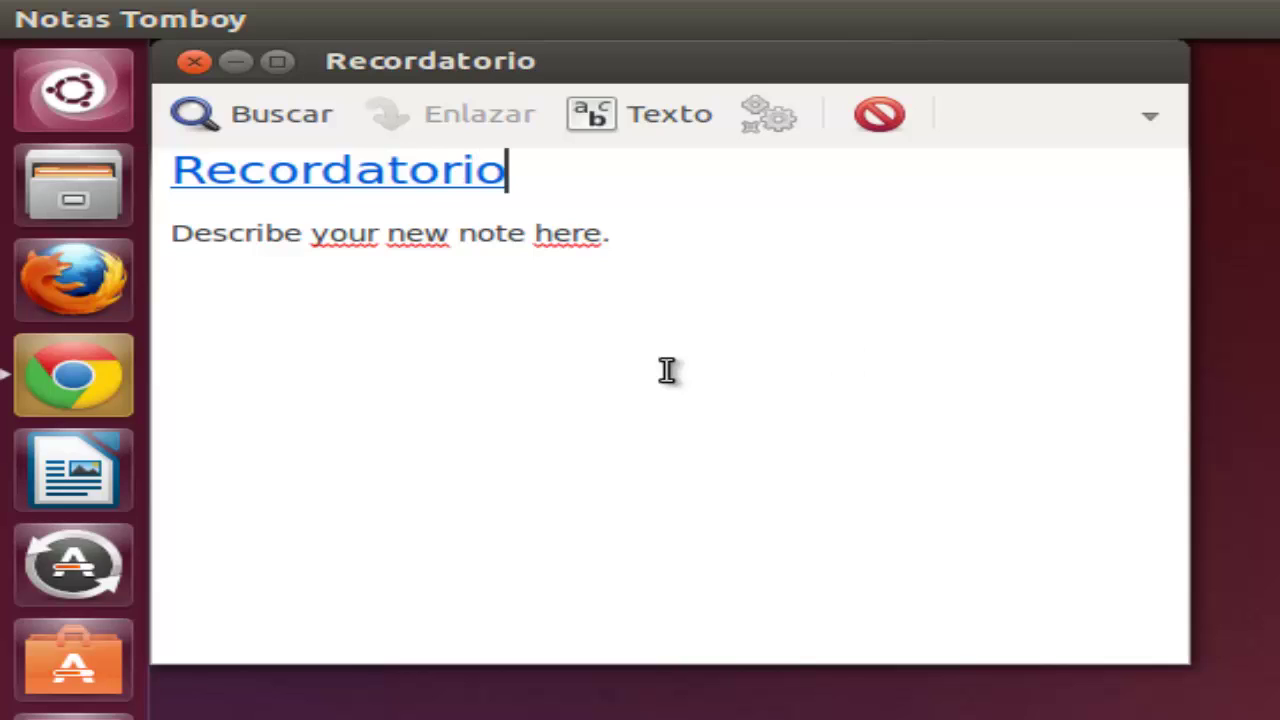
# Step: Replace the note body with 'ESTO ES UNA PRUEBA DE NOTA TOMBOY' and close the note
pyautogui.tripleClick(699, 246)
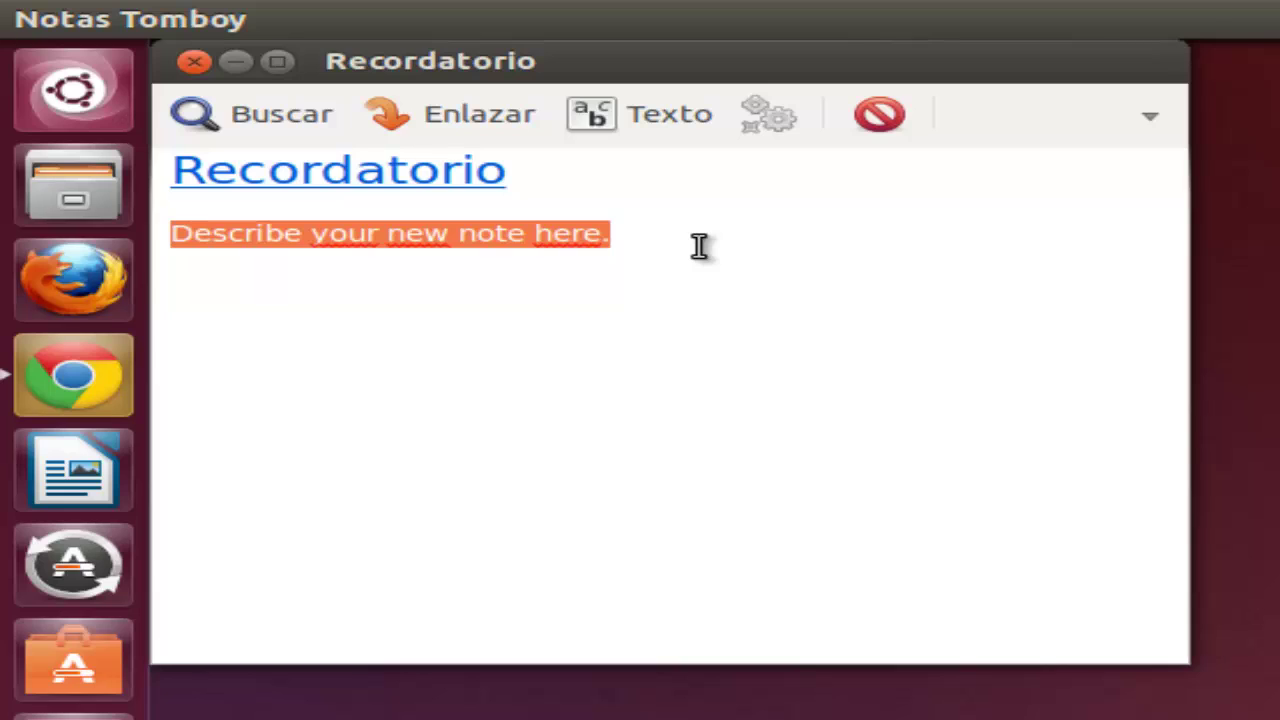
pyautogui.write('eS')
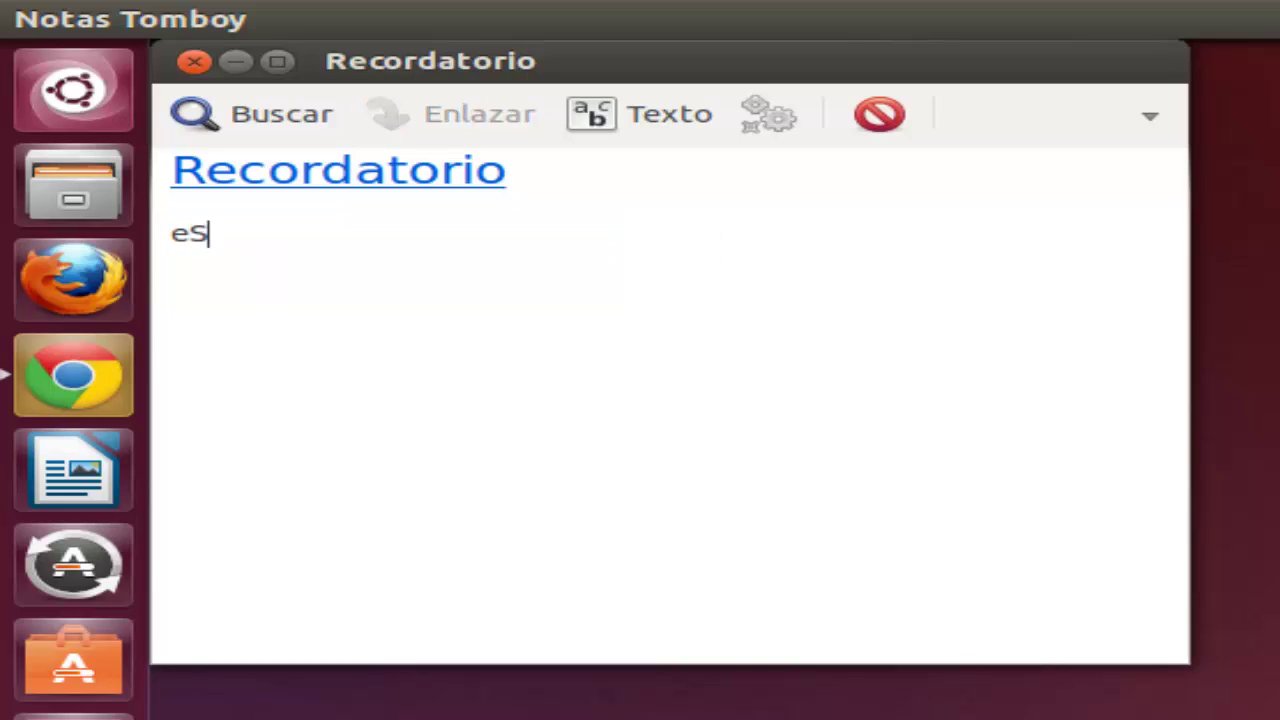
pyautogui.press('BackSpace')
pyautogui.press('BackSpace')
pyautogui.write('ESTO ES UNA PTR')
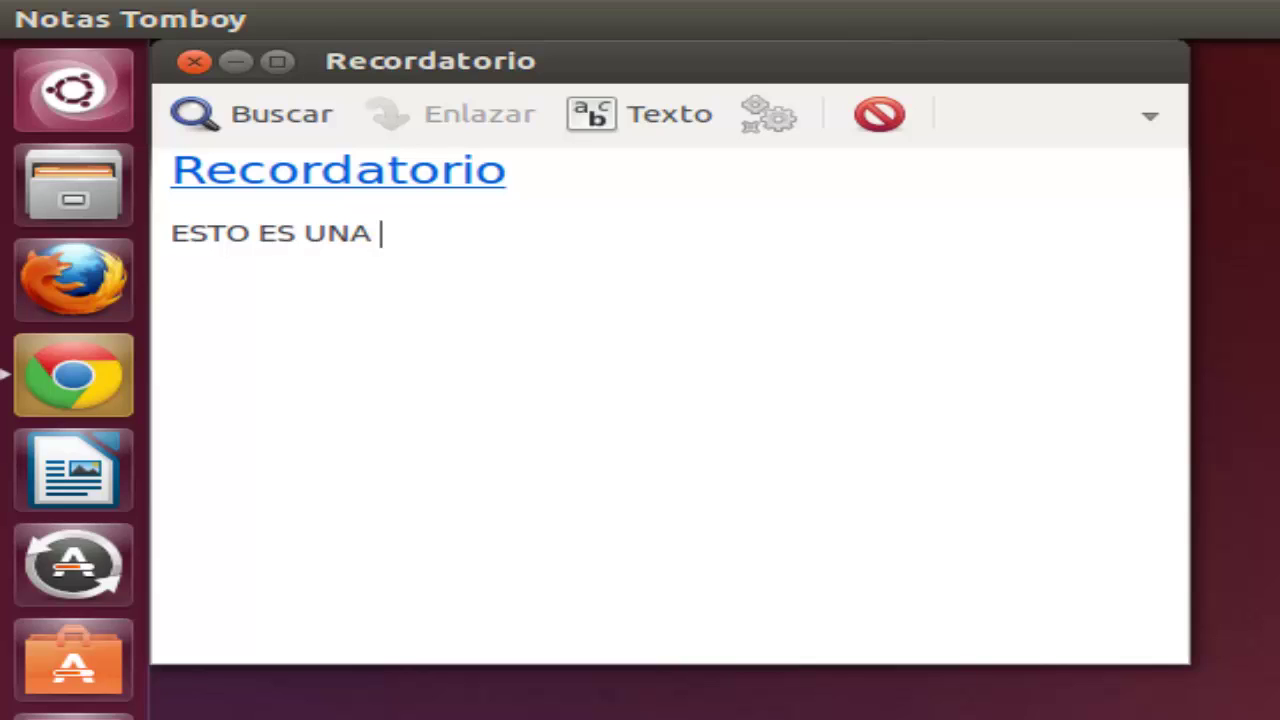
pyautogui.press('BackSpace')
pyautogui.press('BackSpace')
pyautogui.write('RUE')
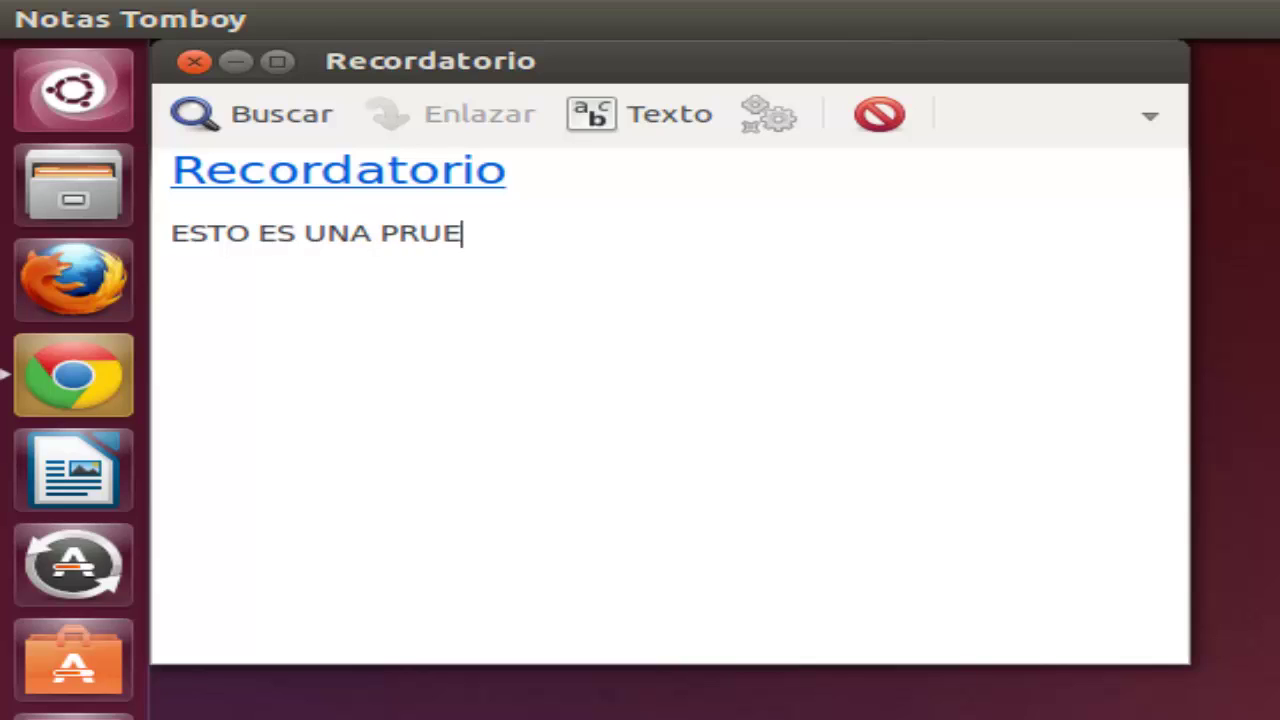
pyautogui.write('BA DE NOTA ')
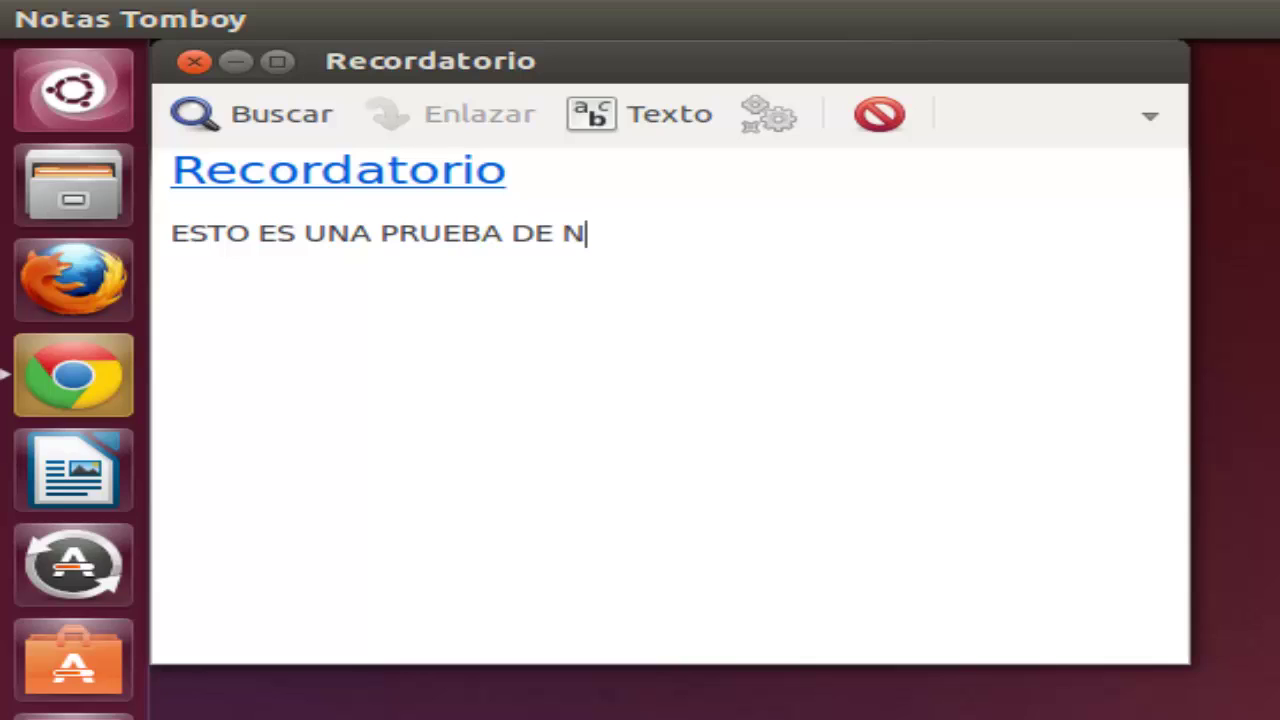
pyautogui.write('TOMBOY')
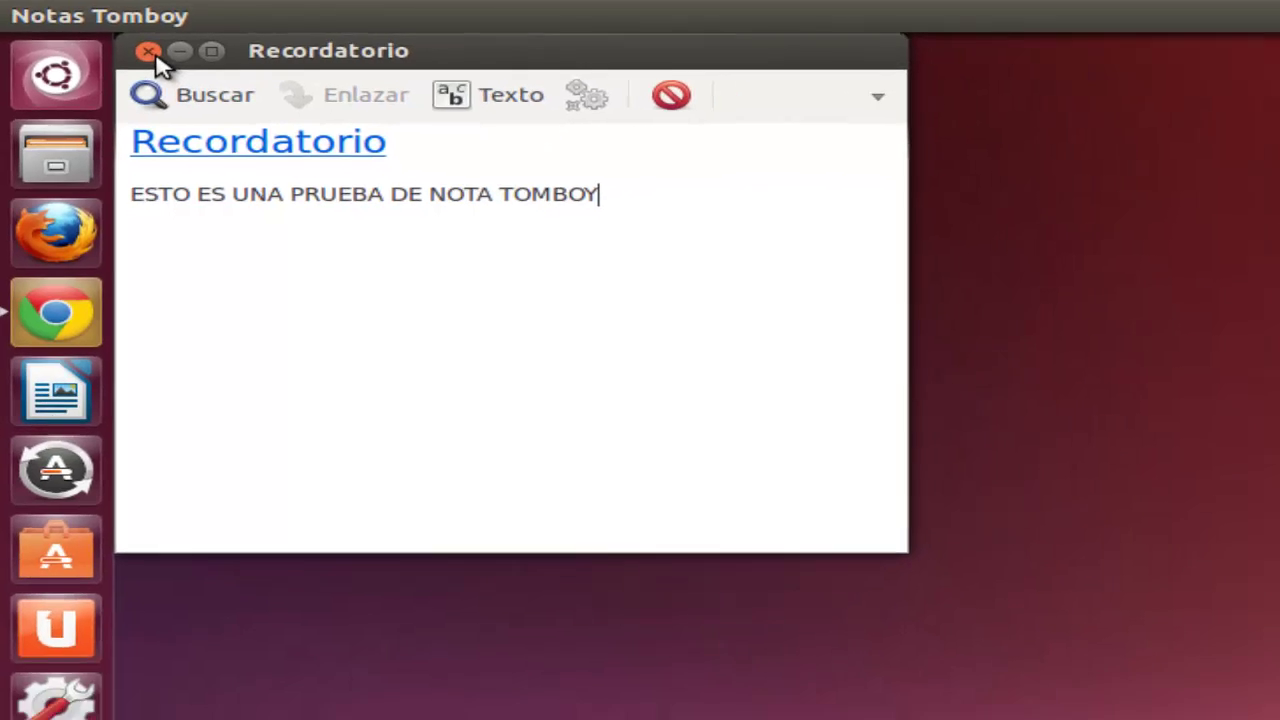
pyautogui.click(149, 53)
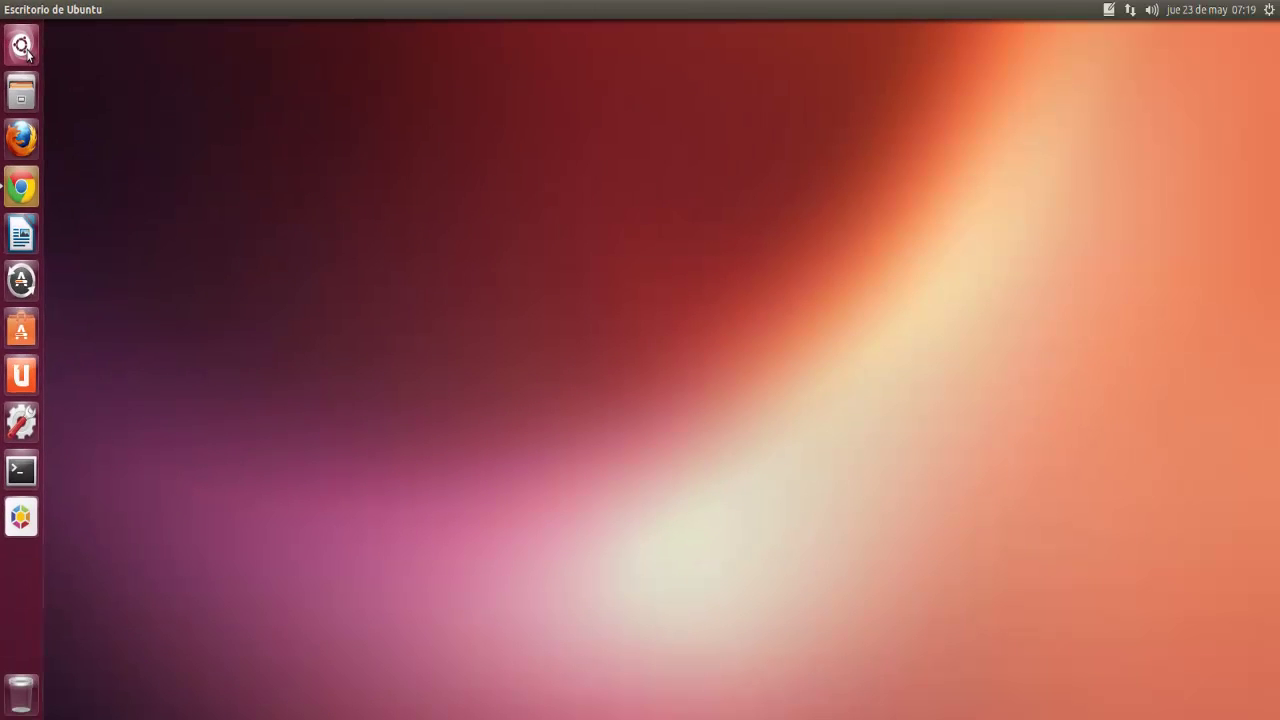
pyautogui.click(24, 48)
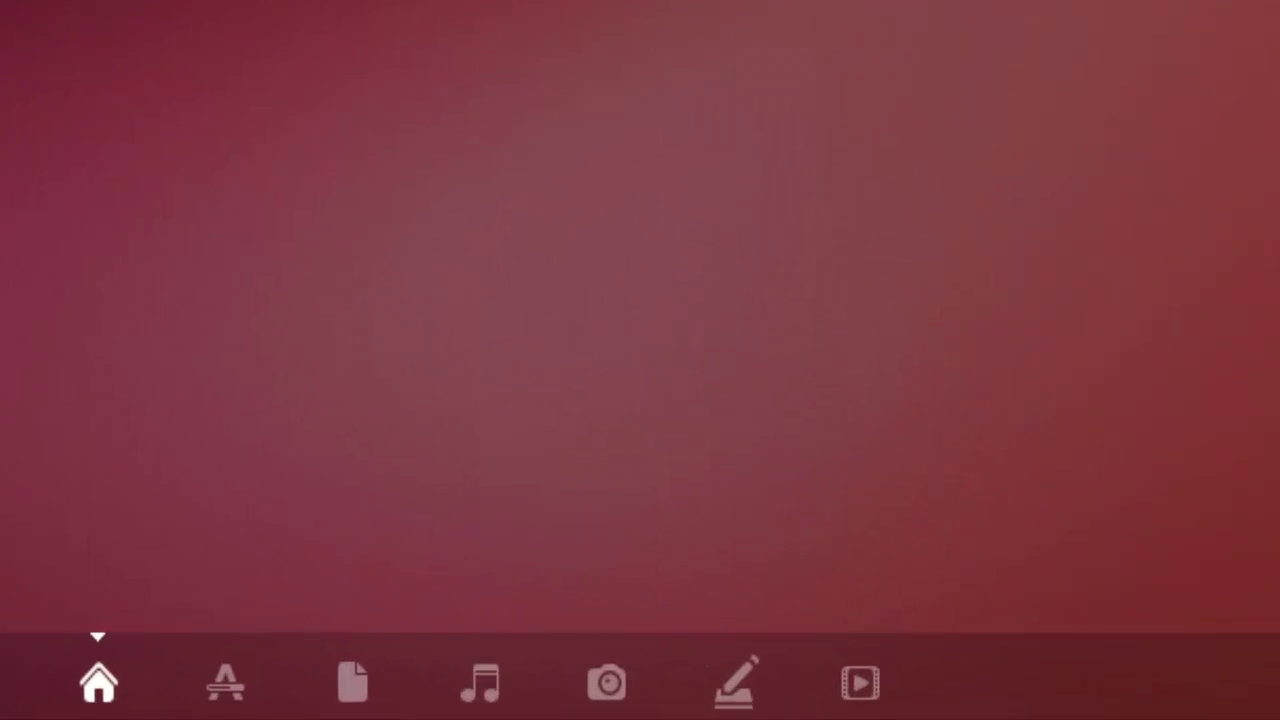
pyautogui.click(732, 684)
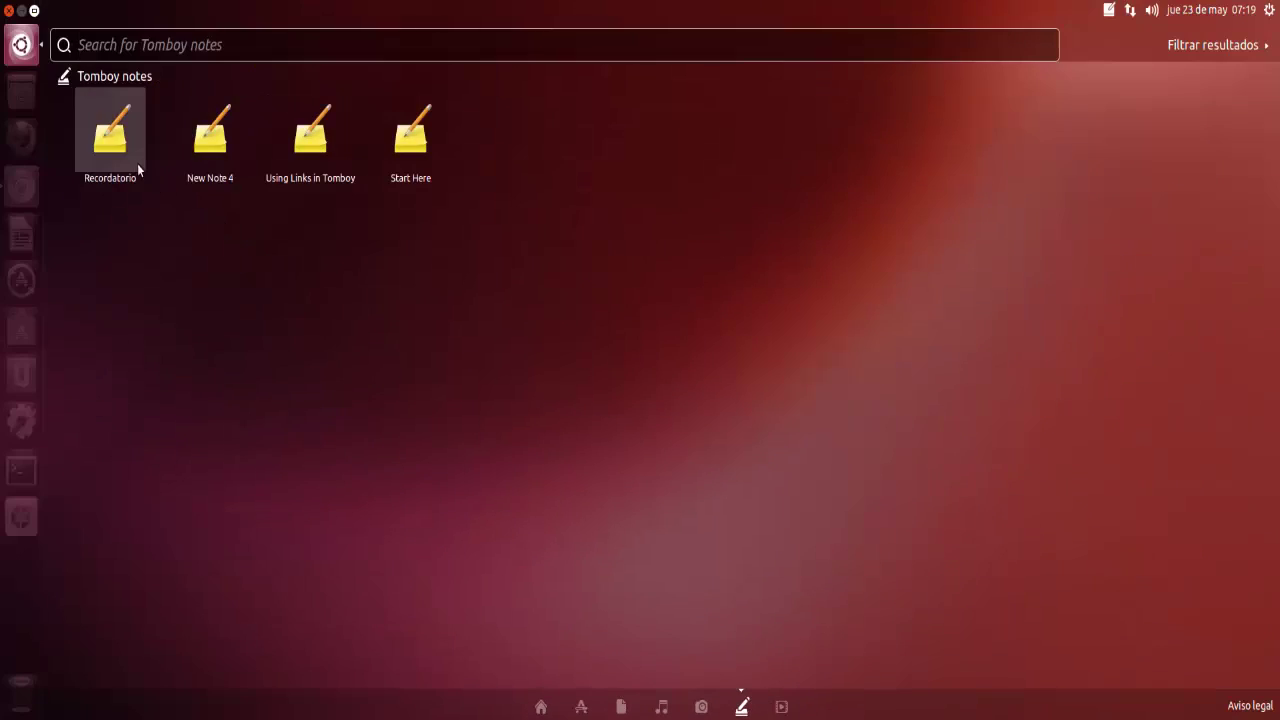
pyautogui.click(112, 138)
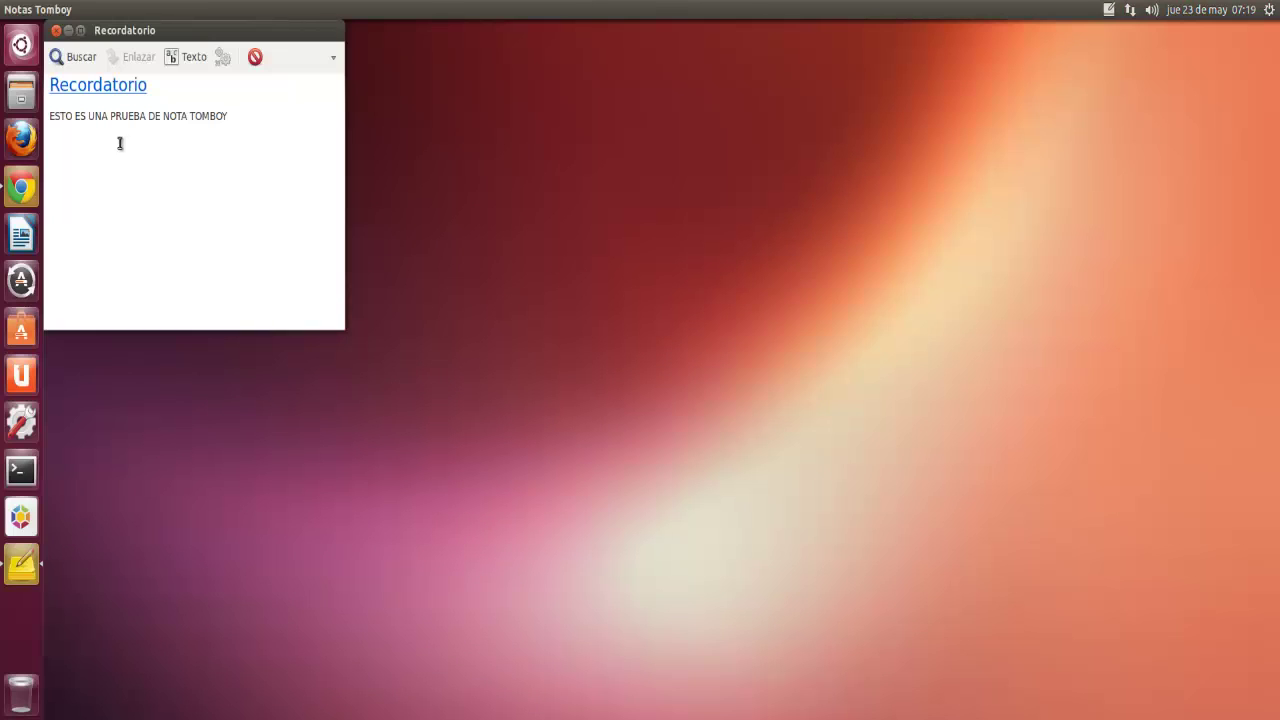
pyautogui.click(56, 31)
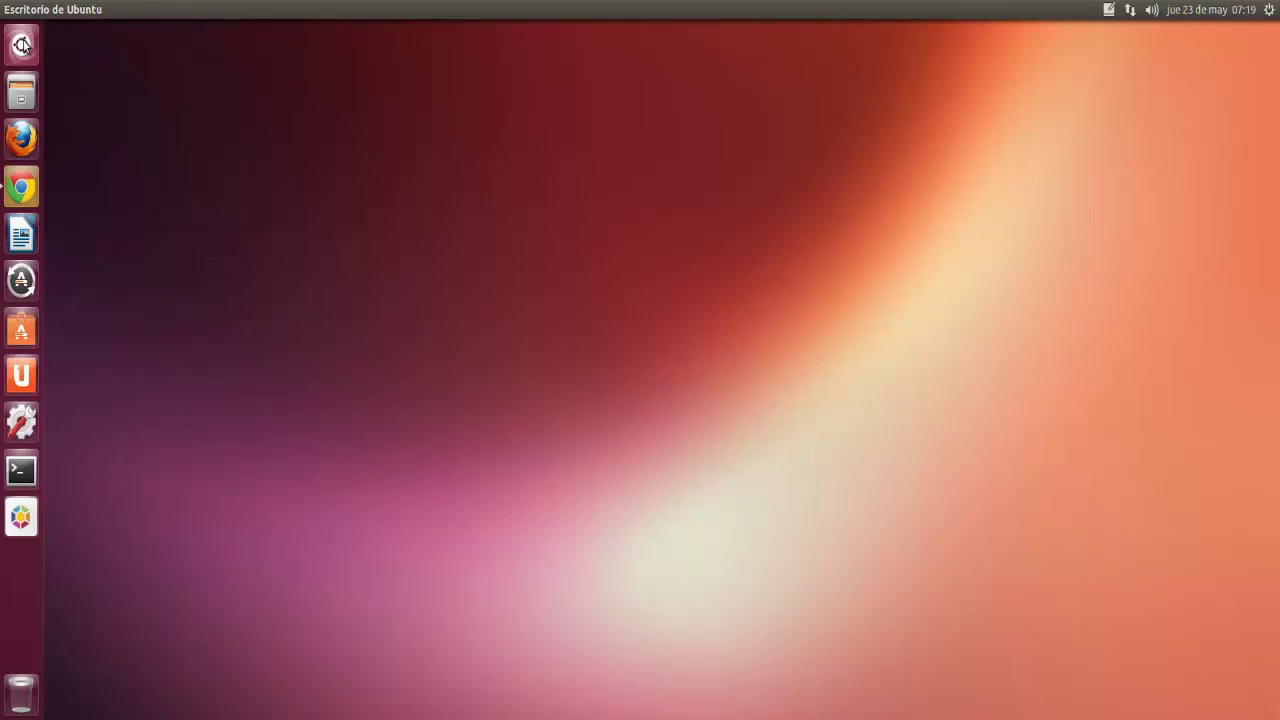
# Step: In the Dash Tomboy lens, try the last-modified date and 'ejemplo' notebook filters, then clear them
pyautogui.click(22, 44)
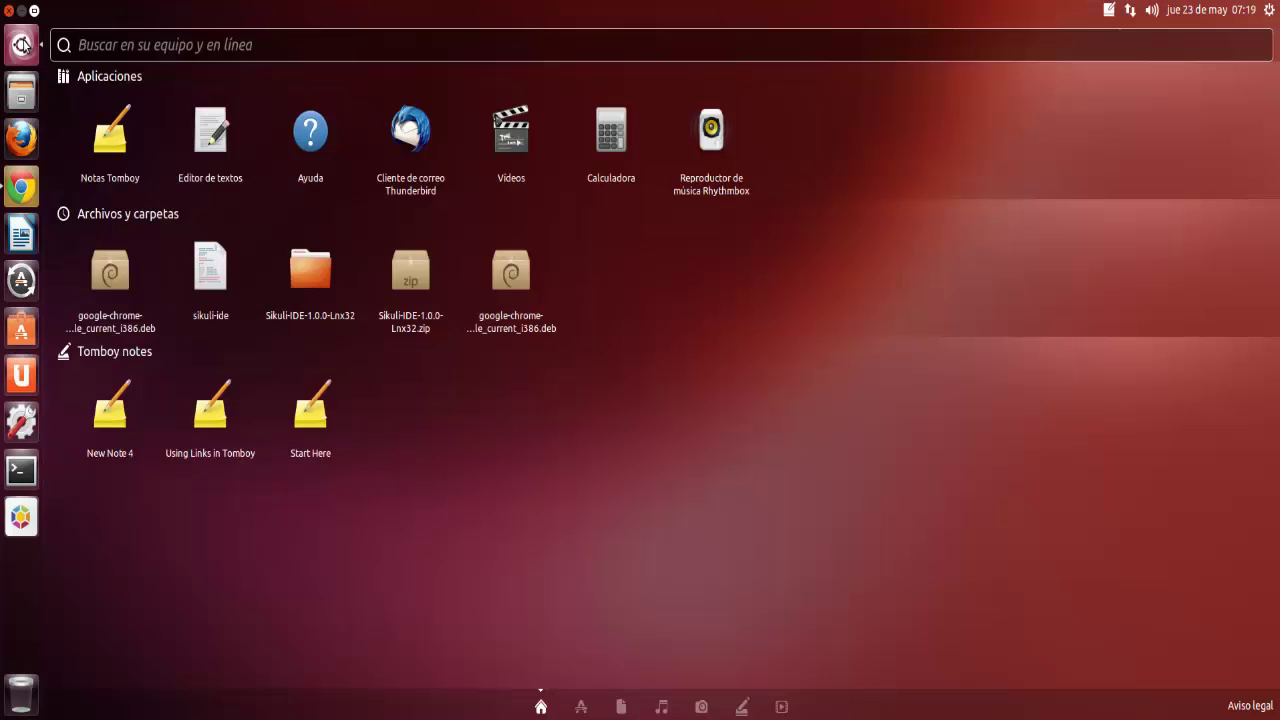
pyautogui.click(737, 706)
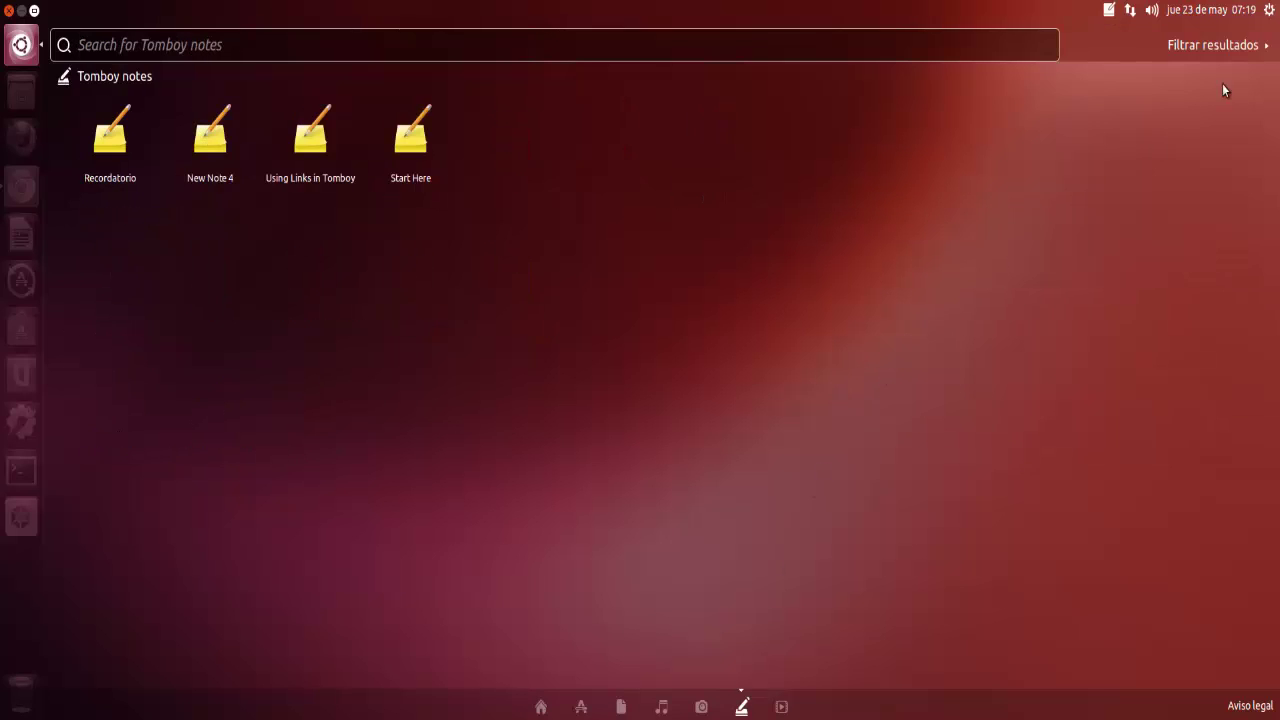
pyautogui.click(1210, 45)
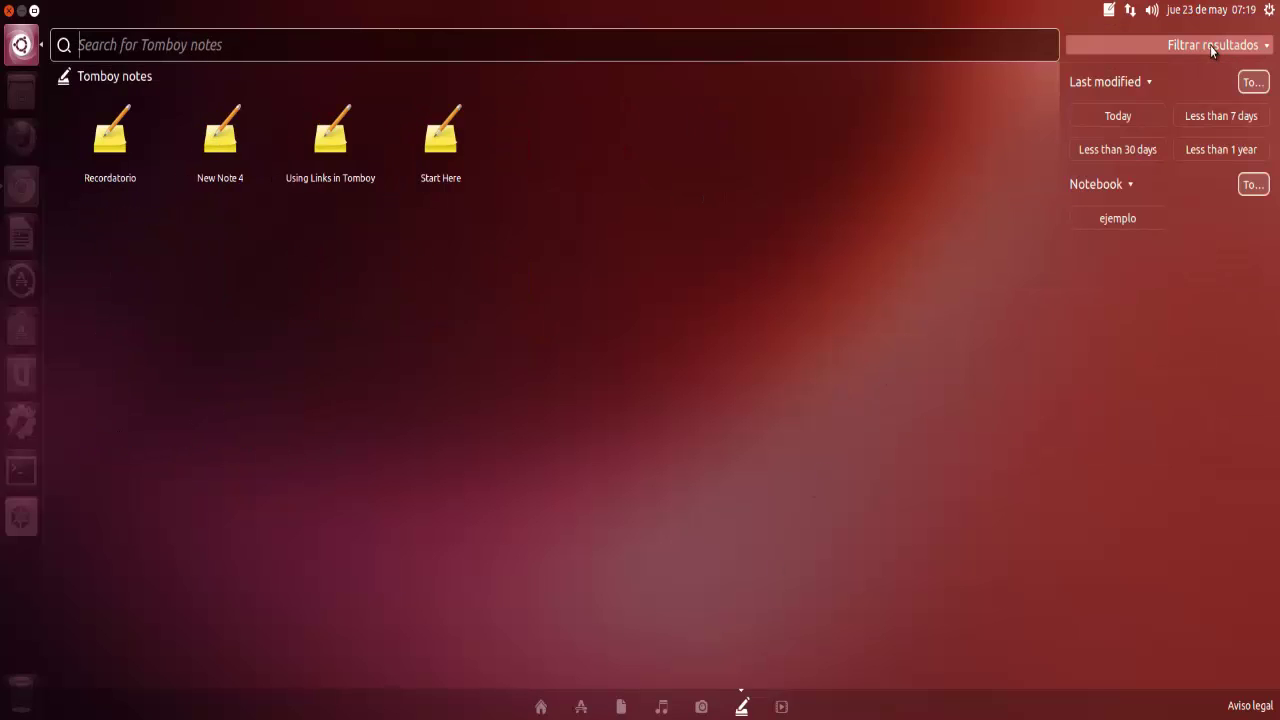
pyautogui.click(1126, 116)
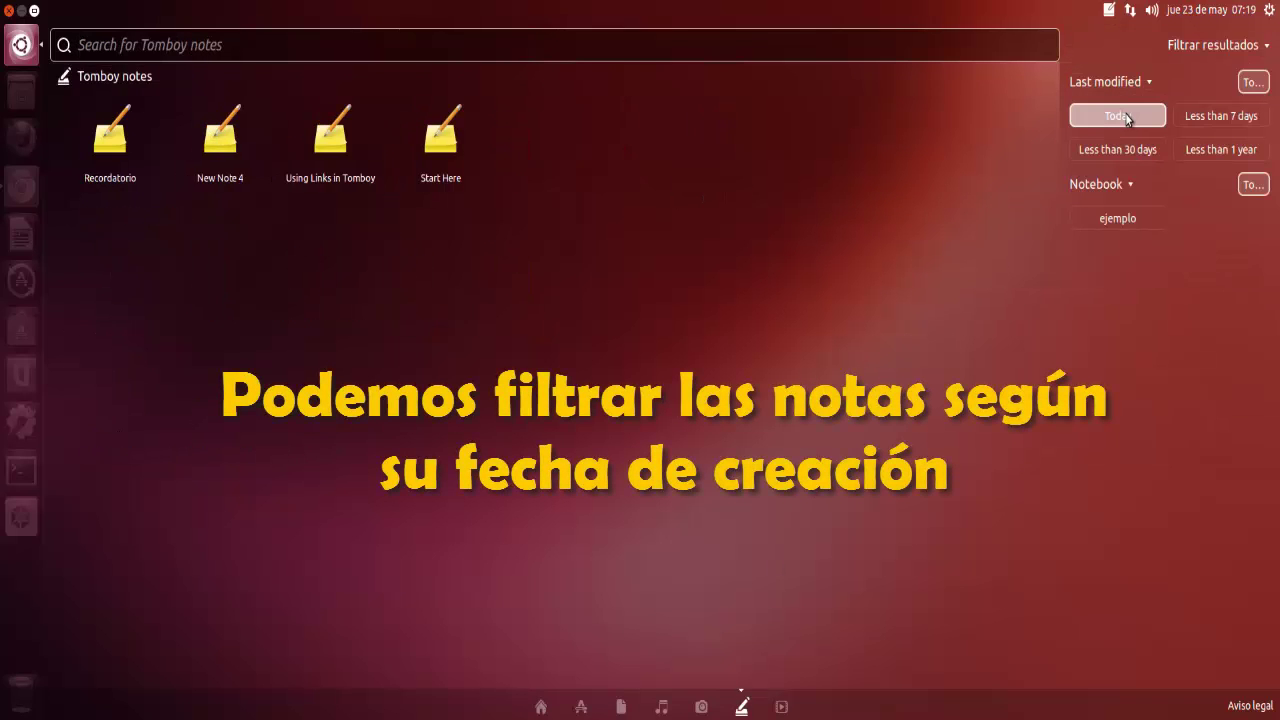
pyautogui.click(1221, 120)
pyautogui.click(1145, 149)
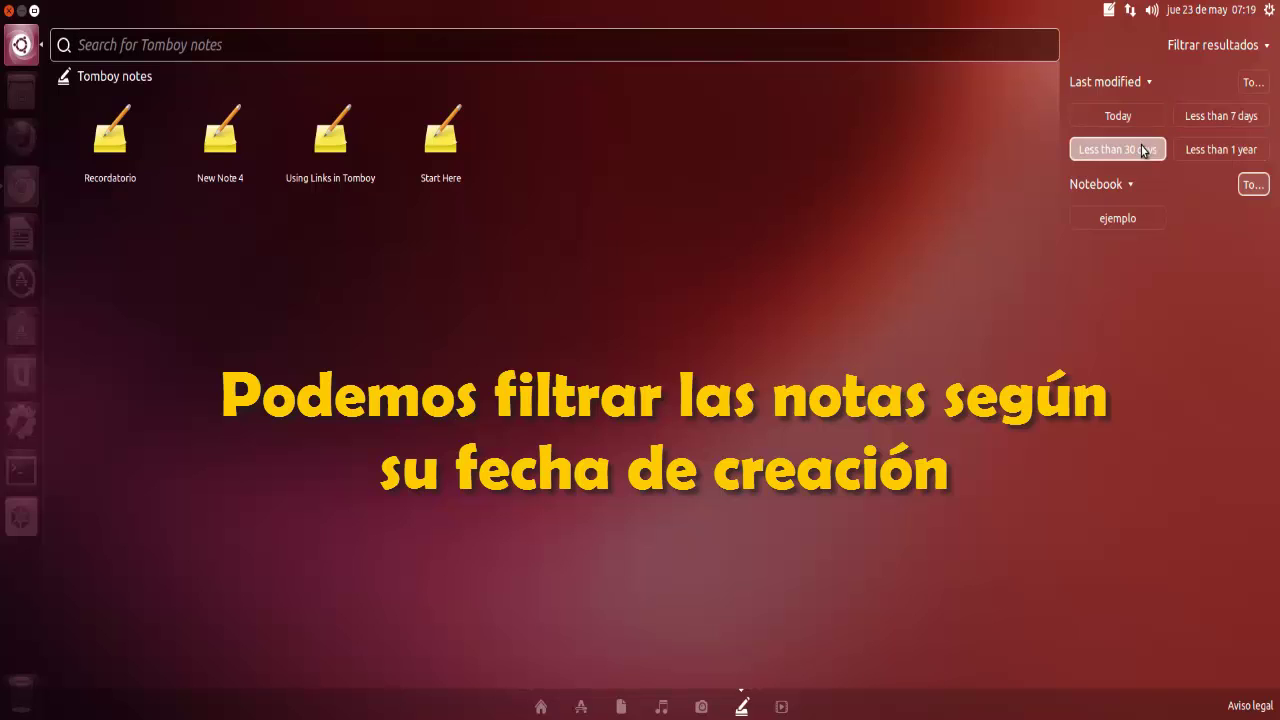
pyautogui.click(1211, 145)
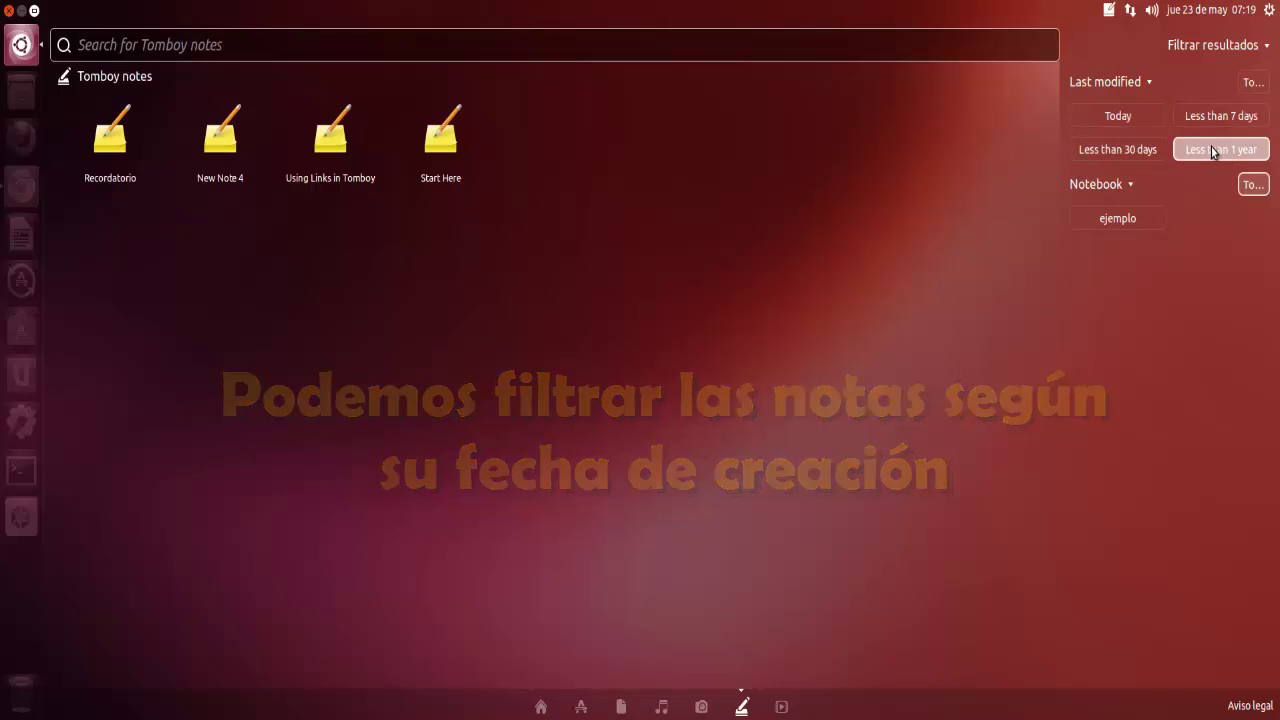
pyautogui.click(1138, 218)
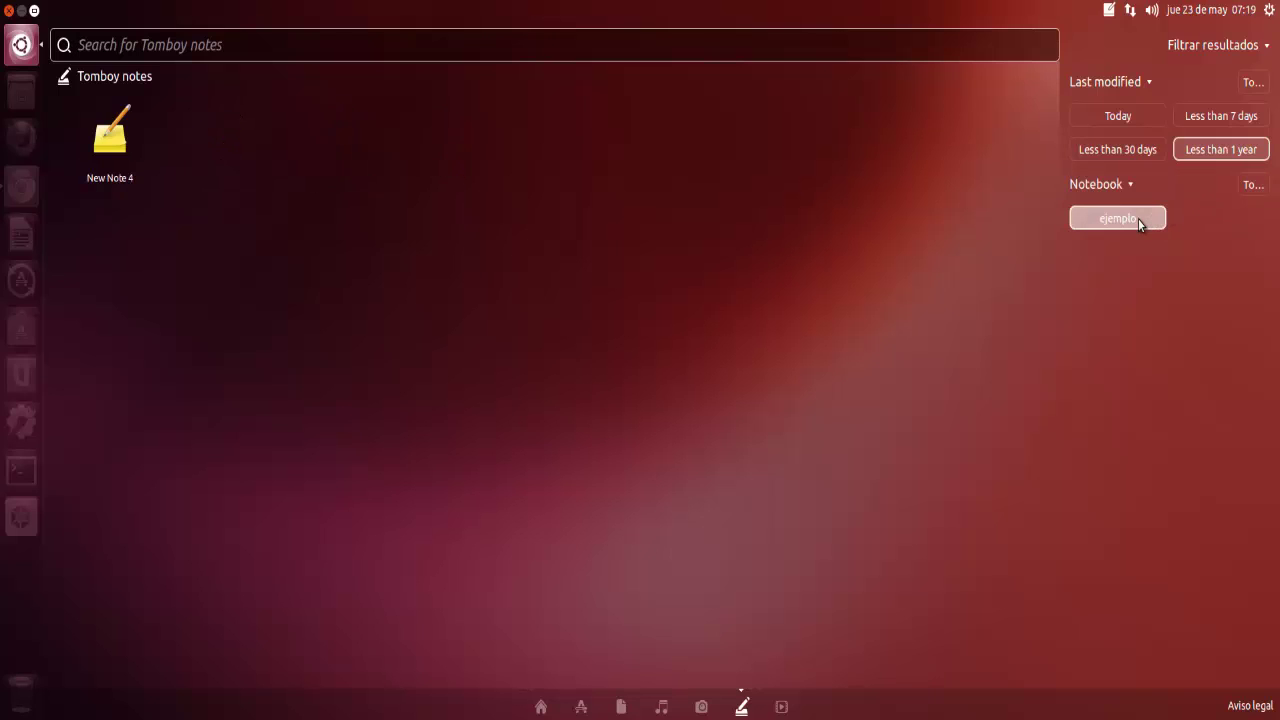
pyautogui.click(1118, 116)
pyautogui.click(1252, 82)
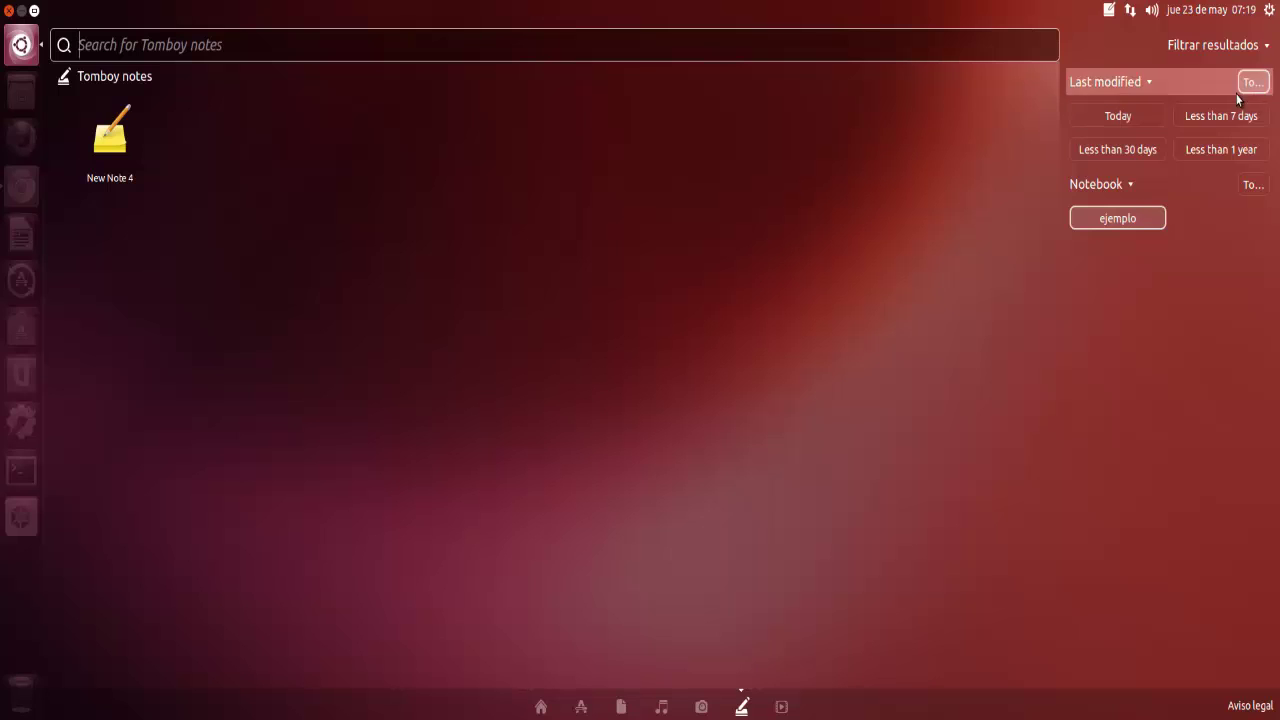
pyautogui.click(1250, 184)
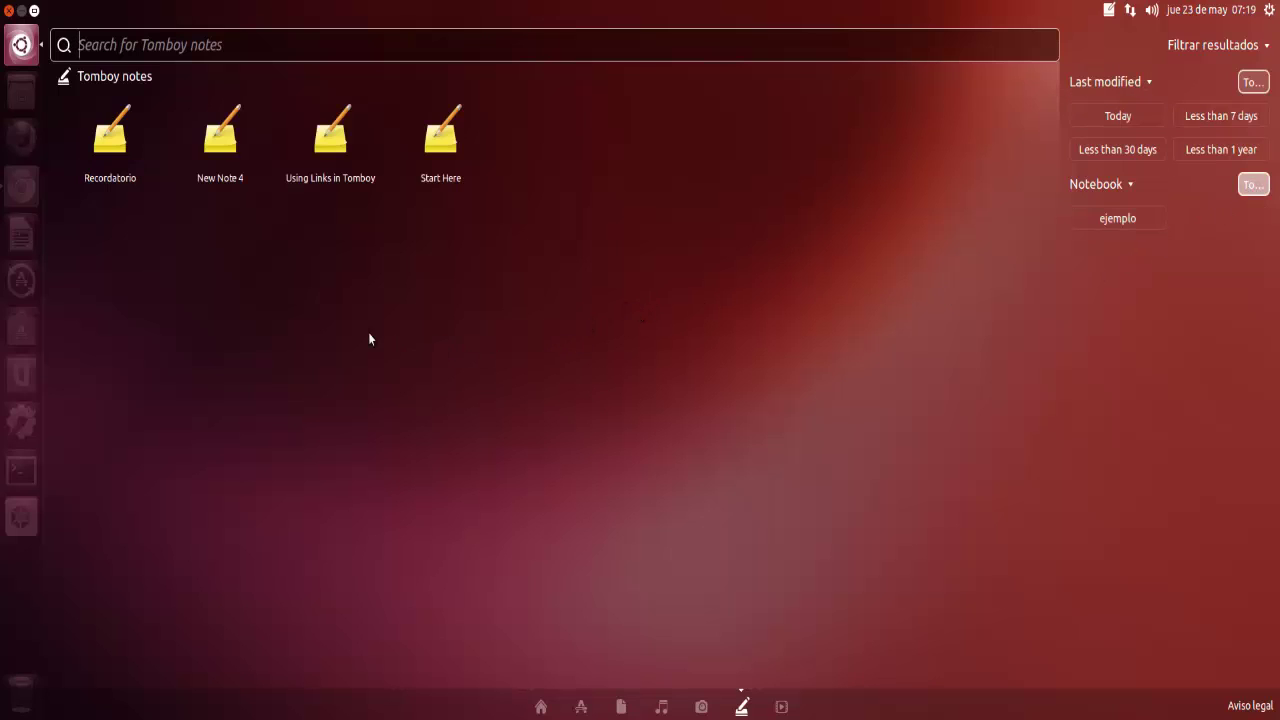
# Step: Close the Dash and bring back Chrome's Web Upd8 article to read its PPA install commands
pyautogui.click(21, 44)
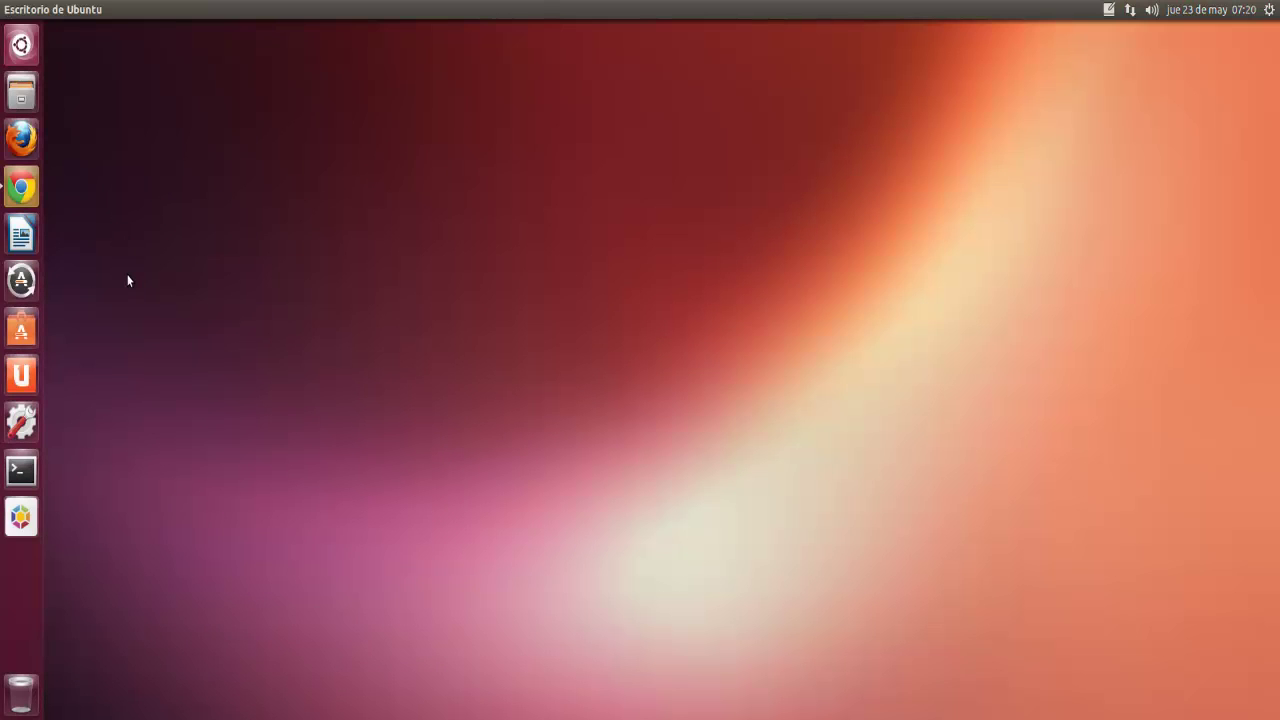
pyautogui.click(22, 187)
pyautogui.scroll(-10, 263, 342)
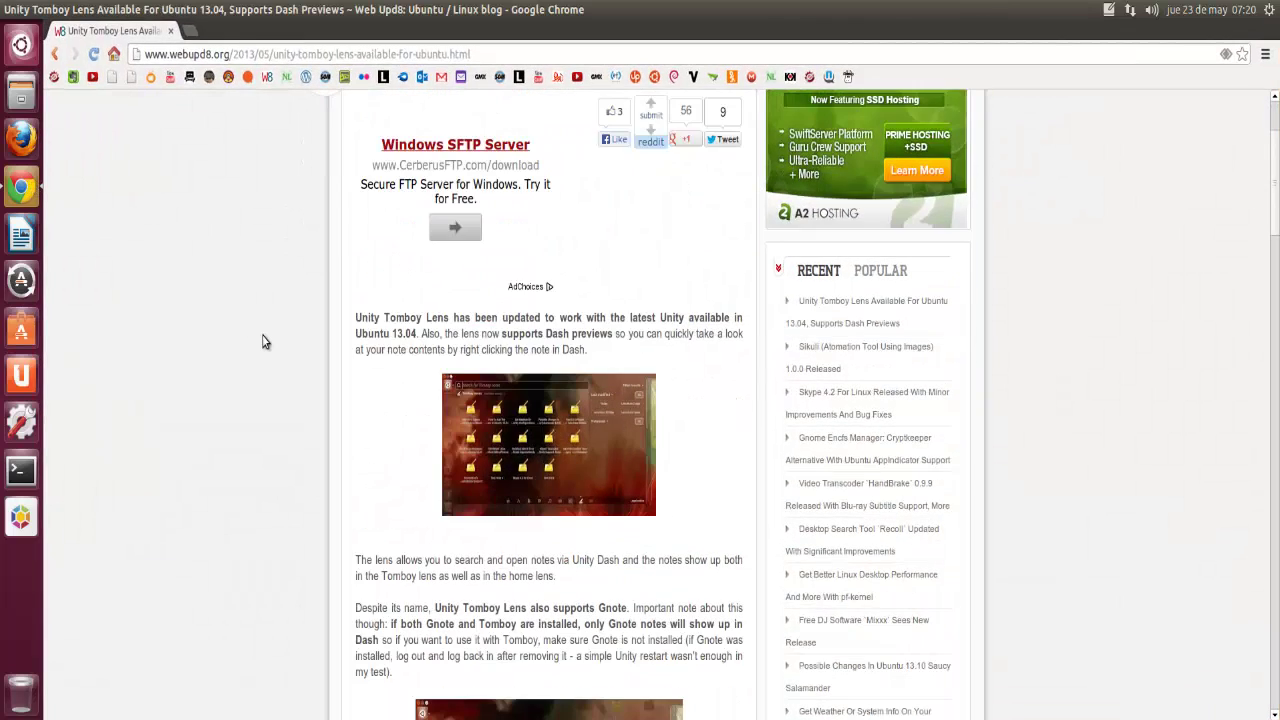
pyautogui.scroll(-3, 263, 342)
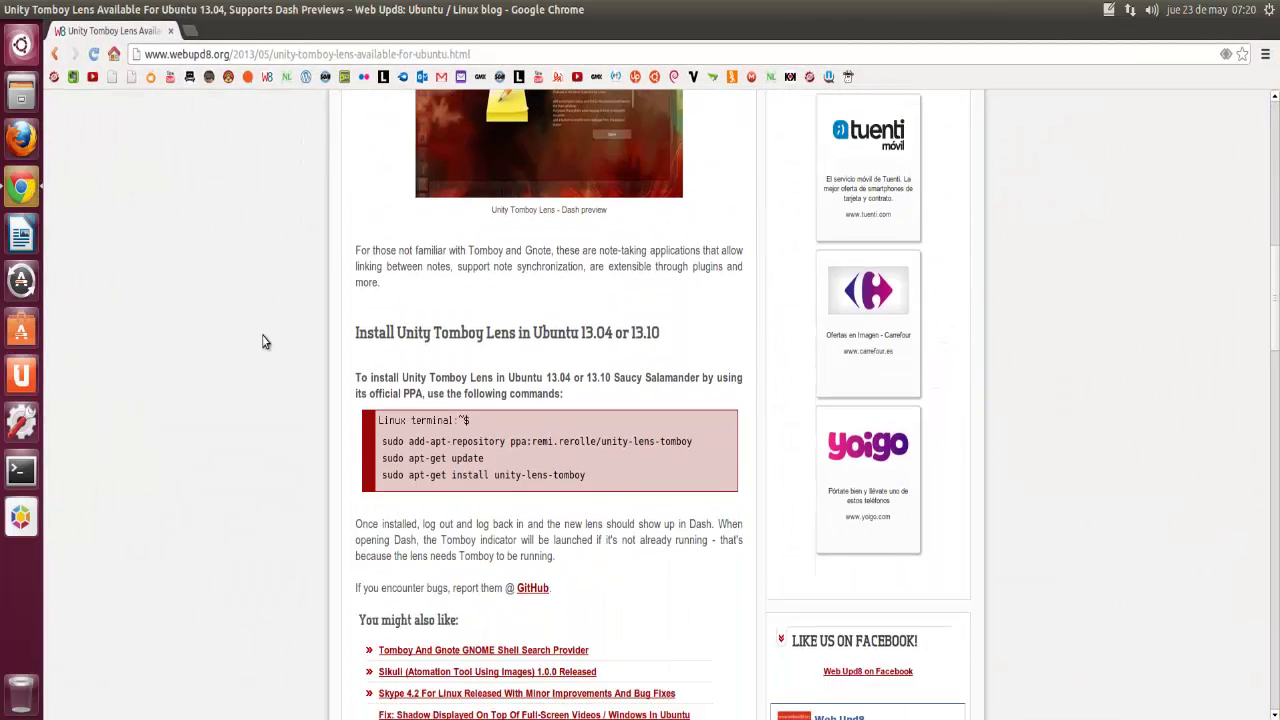